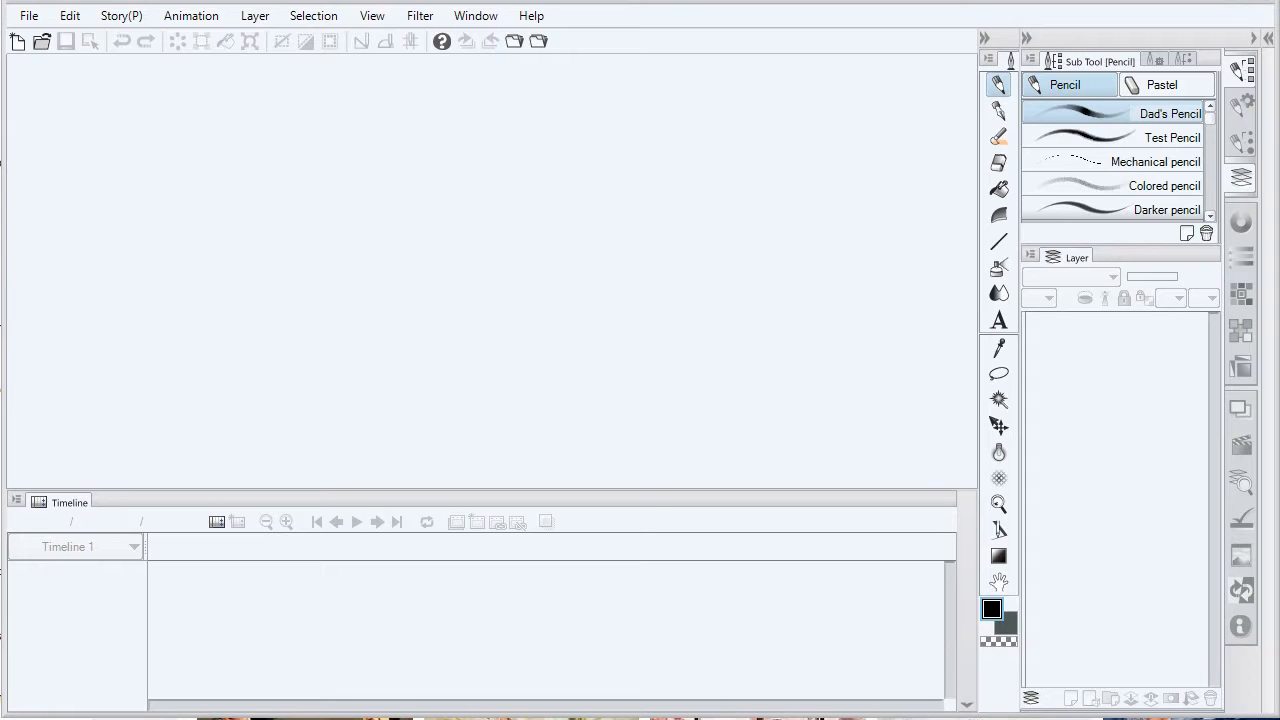
Create a new animation canvas with the 1280x720 (144dpi) blank-space preset and a 24 fps timeline.
{"action": "left_click", "coordinate": [28, 18]}
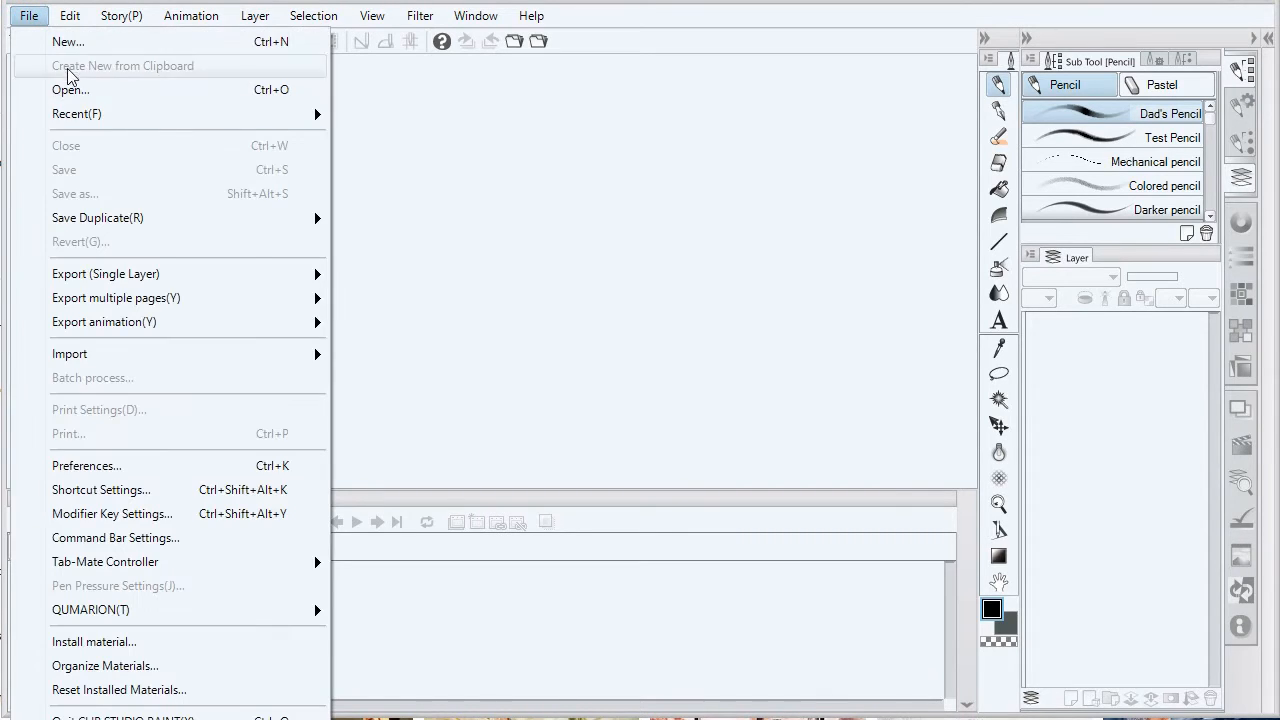
{"action": "left_click", "coordinate": [68, 42]}
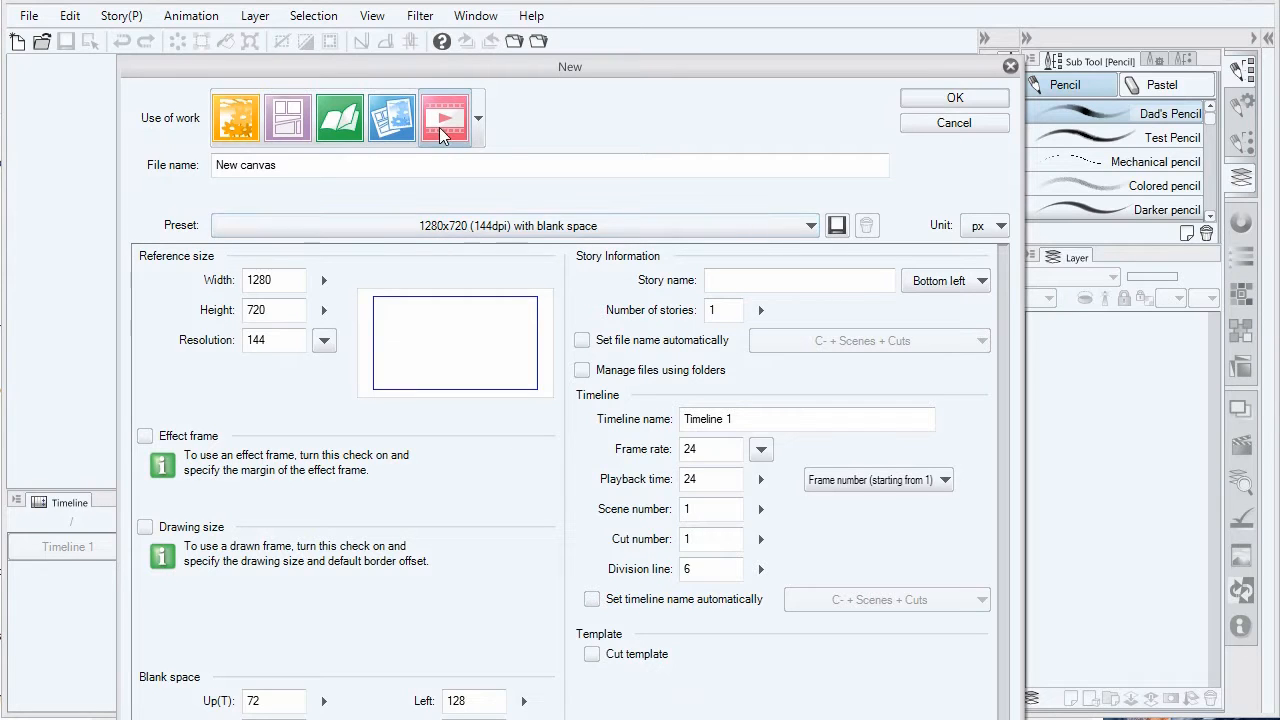
{"action": "left_click", "coordinate": [916, 97]}
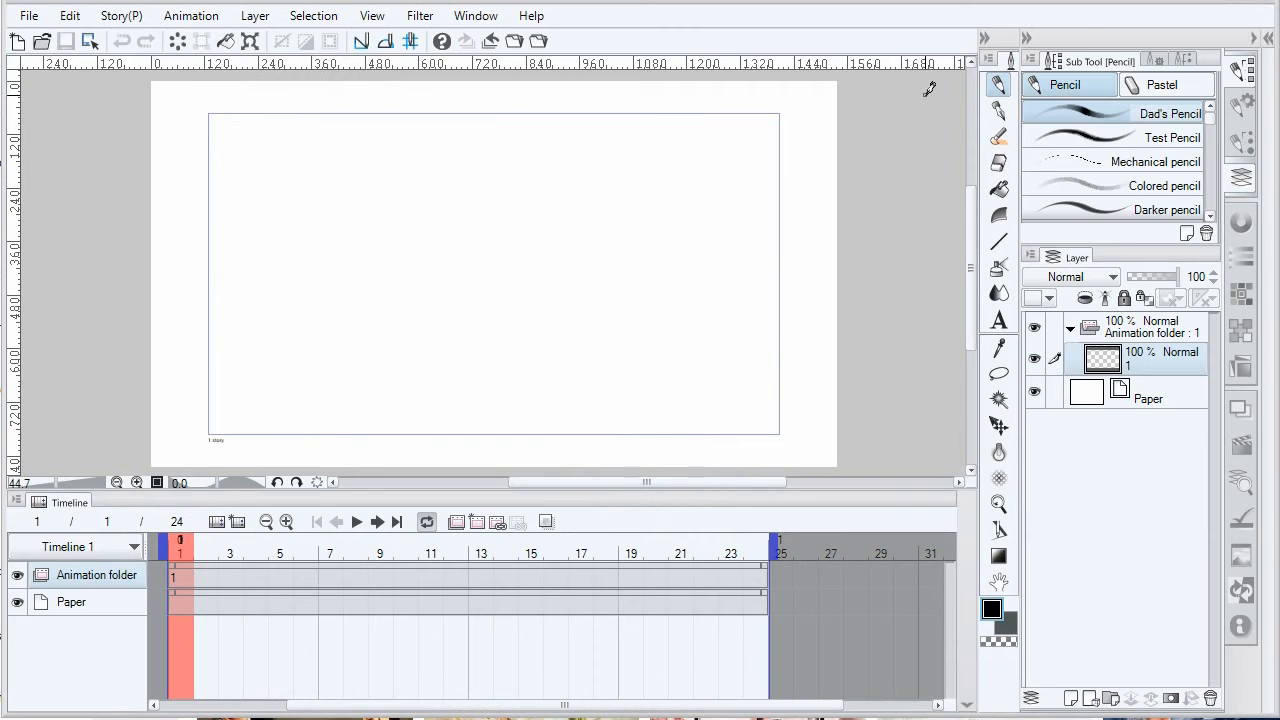
{"action": "left_click", "coordinate": [119, 201]}
{"action": "left_click", "coordinate": [472, 16]}
{"action": "mouse_move", "coordinate": [495, 78]}
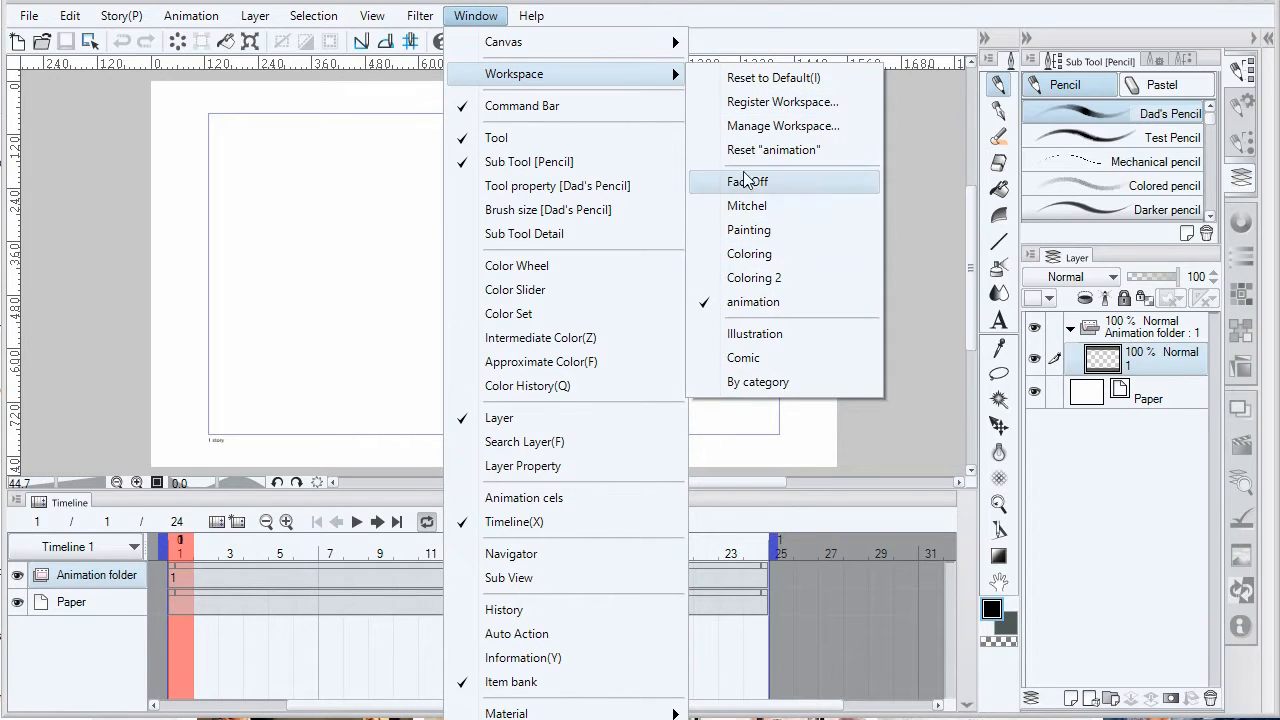
{"action": "mouse_move", "coordinate": [594, 48]}
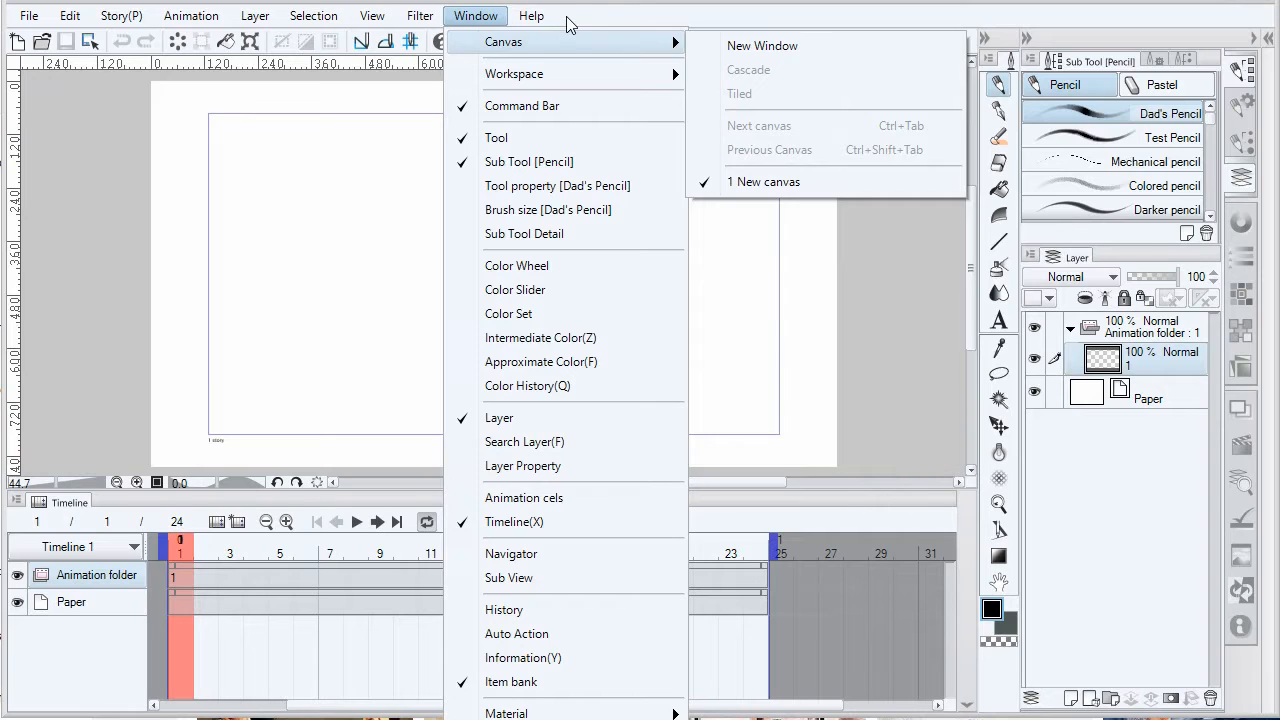
{"action": "left_click", "coordinate": [566, 16]}
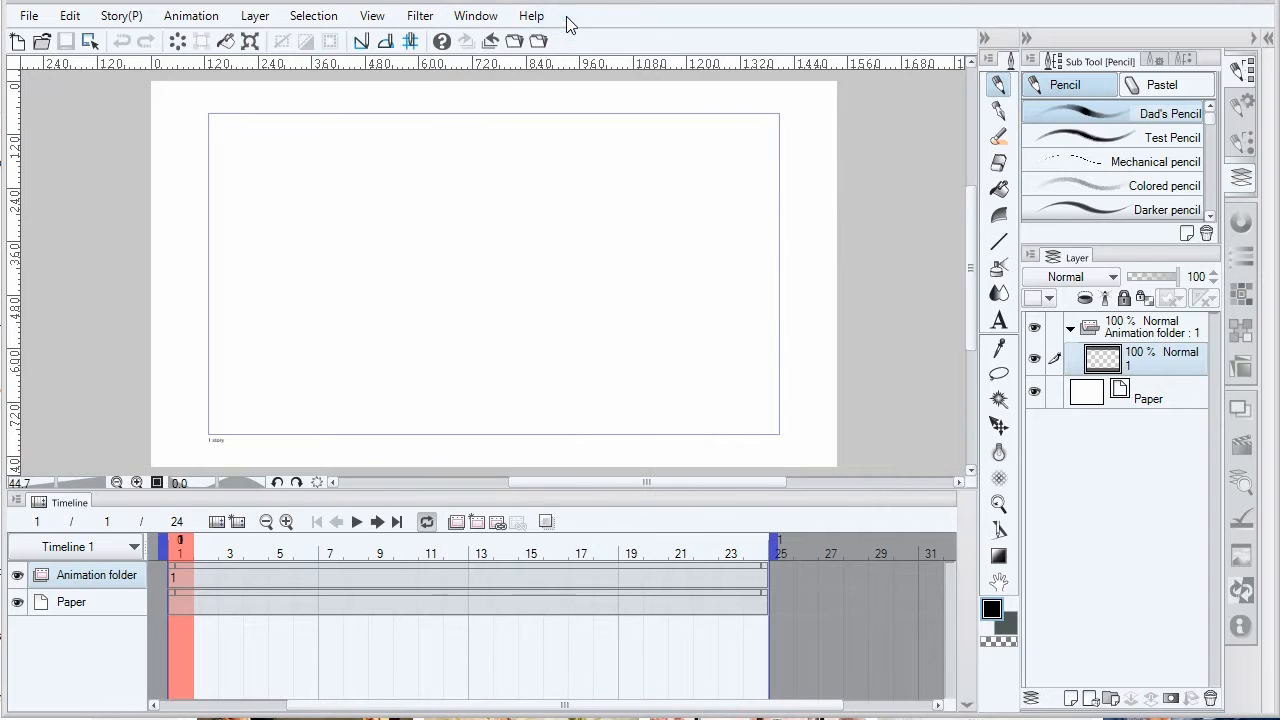
Show the Animation cels palette for a look, and close both it and the floating Item bank palette.
{"action": "left_click", "coordinate": [484, 22]}
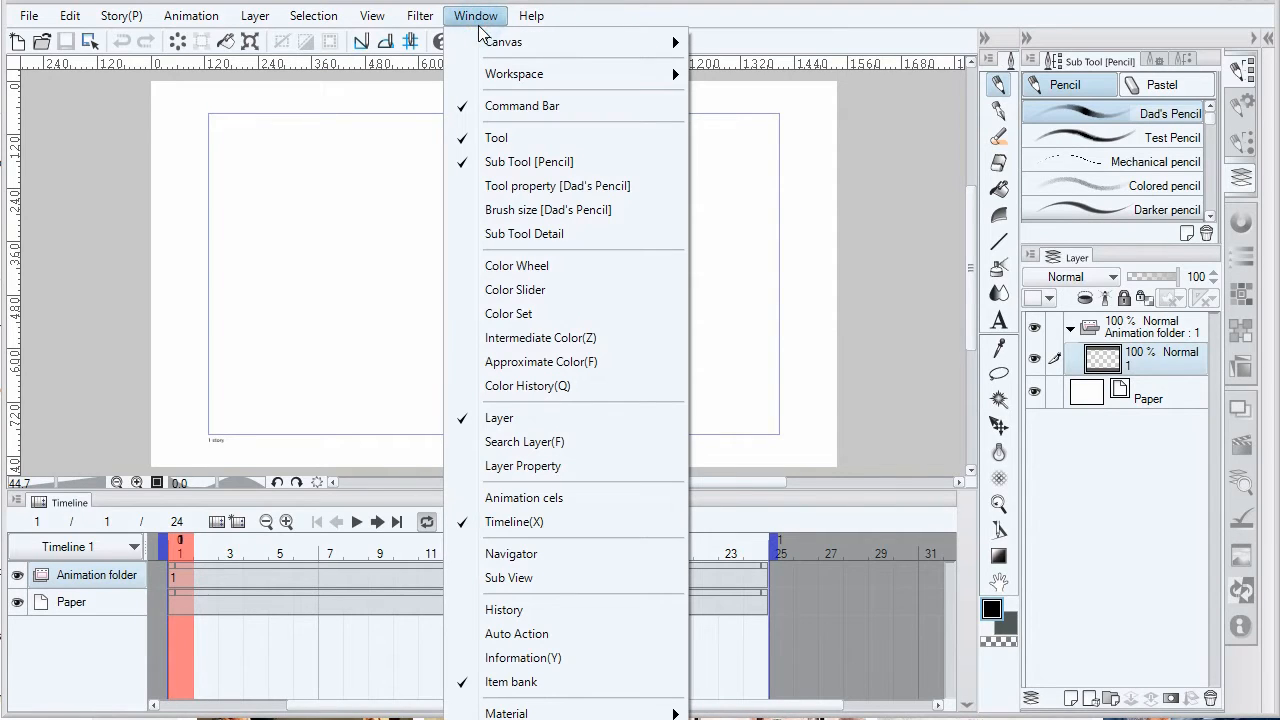
{"action": "left_click", "coordinate": [536, 497]}
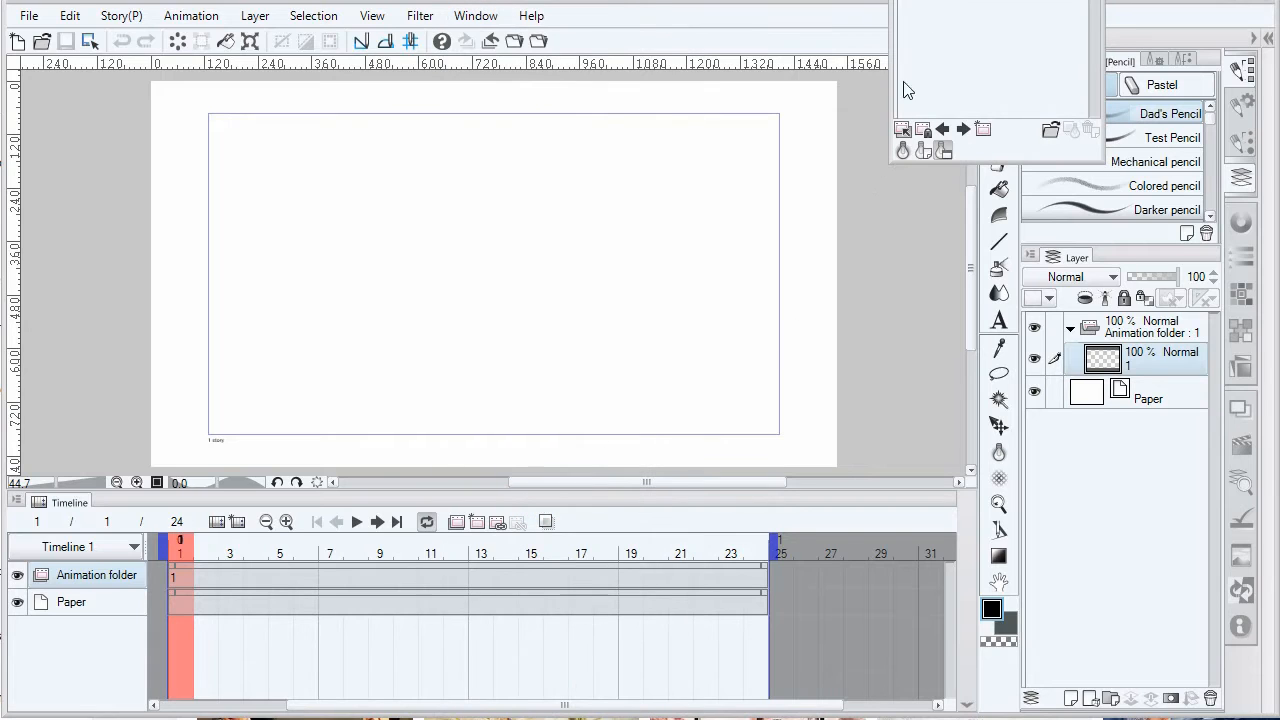
{"action": "left_click_drag", "start_coordinate": [1010, 0], "coordinate": [836, 122]}
{"action": "left_click_drag", "start_coordinate": [612, 0], "coordinate": [582, 160]}
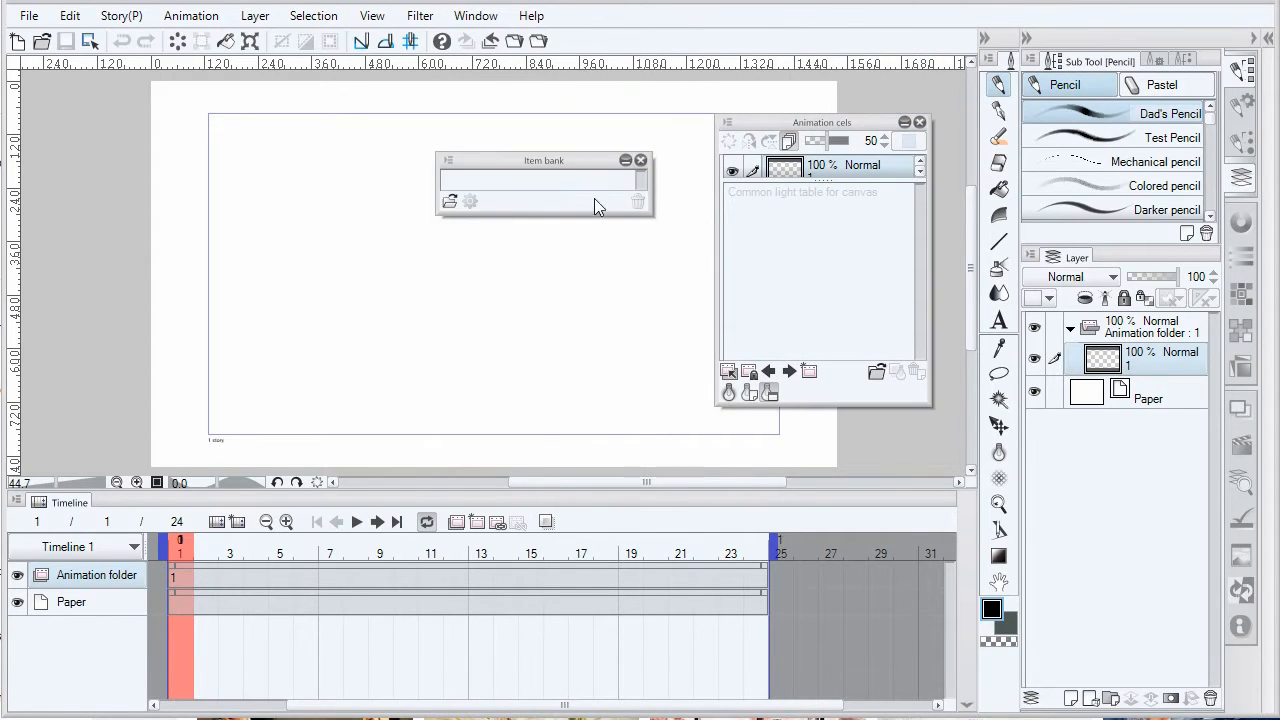
{"action": "left_click", "coordinate": [643, 160]}
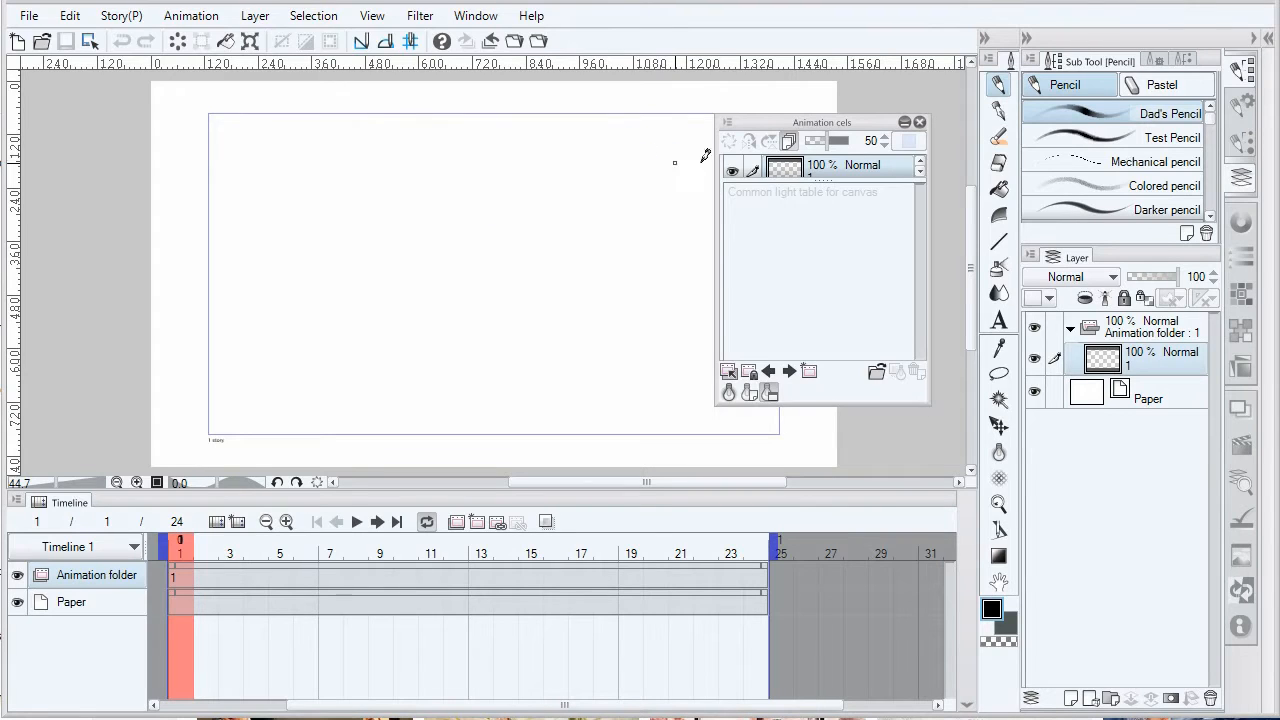
{"action": "left_click", "coordinate": [919, 122]}
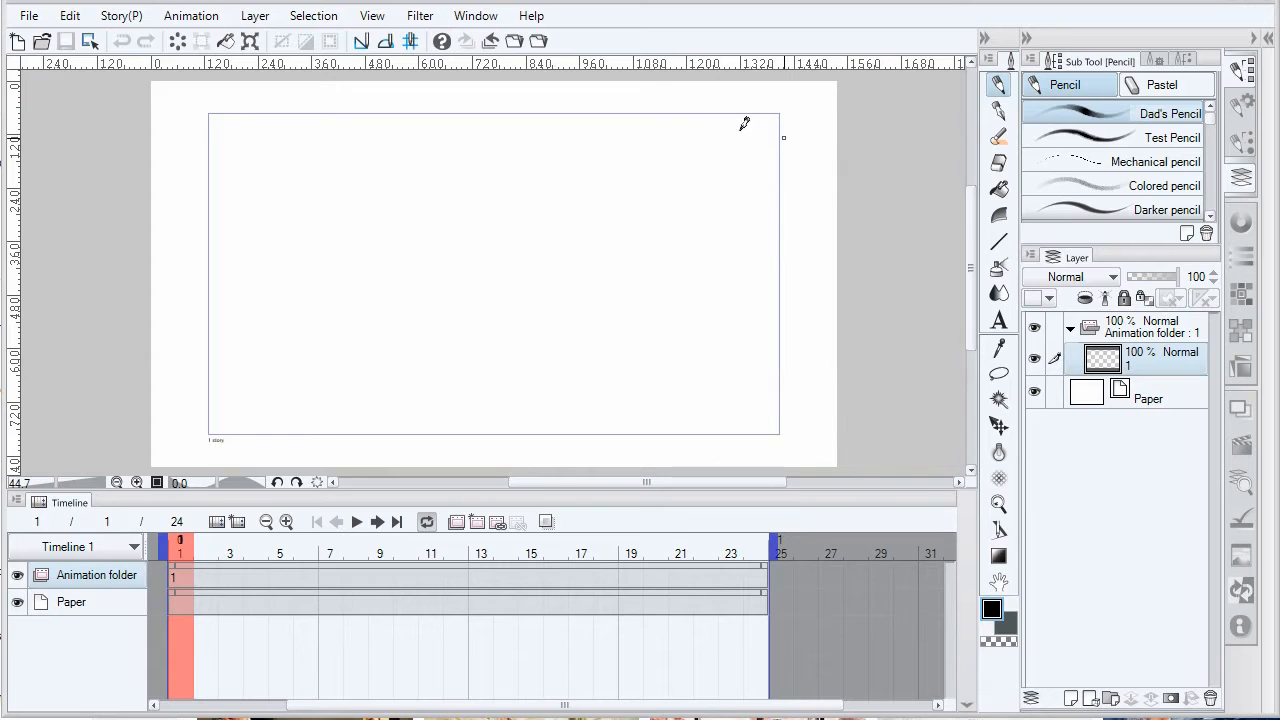
{"action": "left_click", "coordinate": [484, 20]}
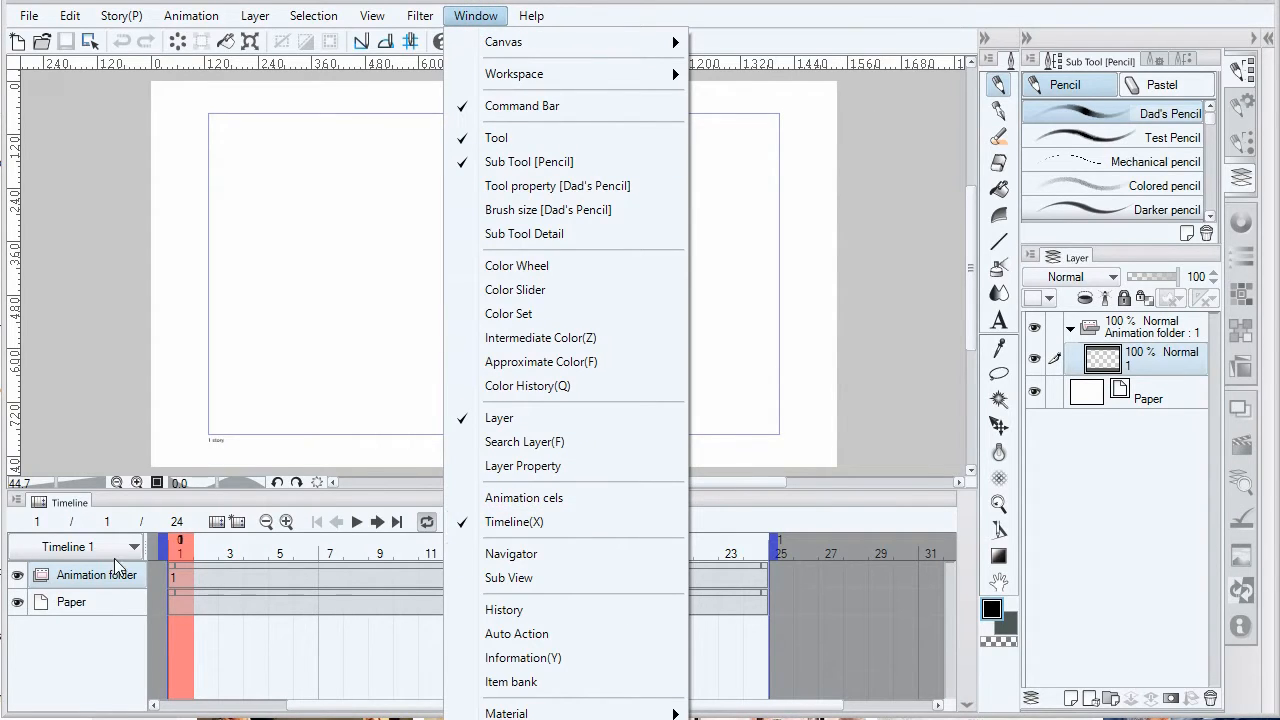
{"action": "left_click", "coordinate": [783, 17]}
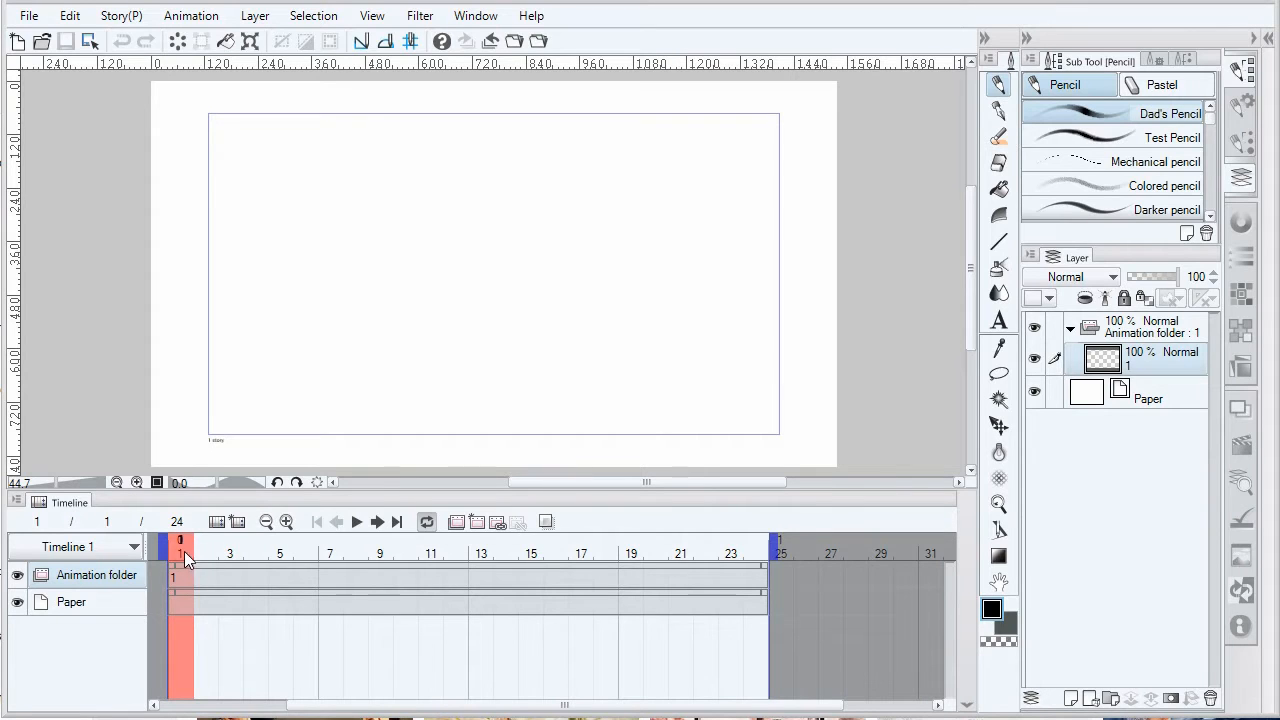
Move the timeline playhead through frames 6, 10 and 24 and back to frame 10, checking the frame counter.
{"action": "left_click_drag", "start_coordinate": [184, 551], "coordinate": [305, 552]}
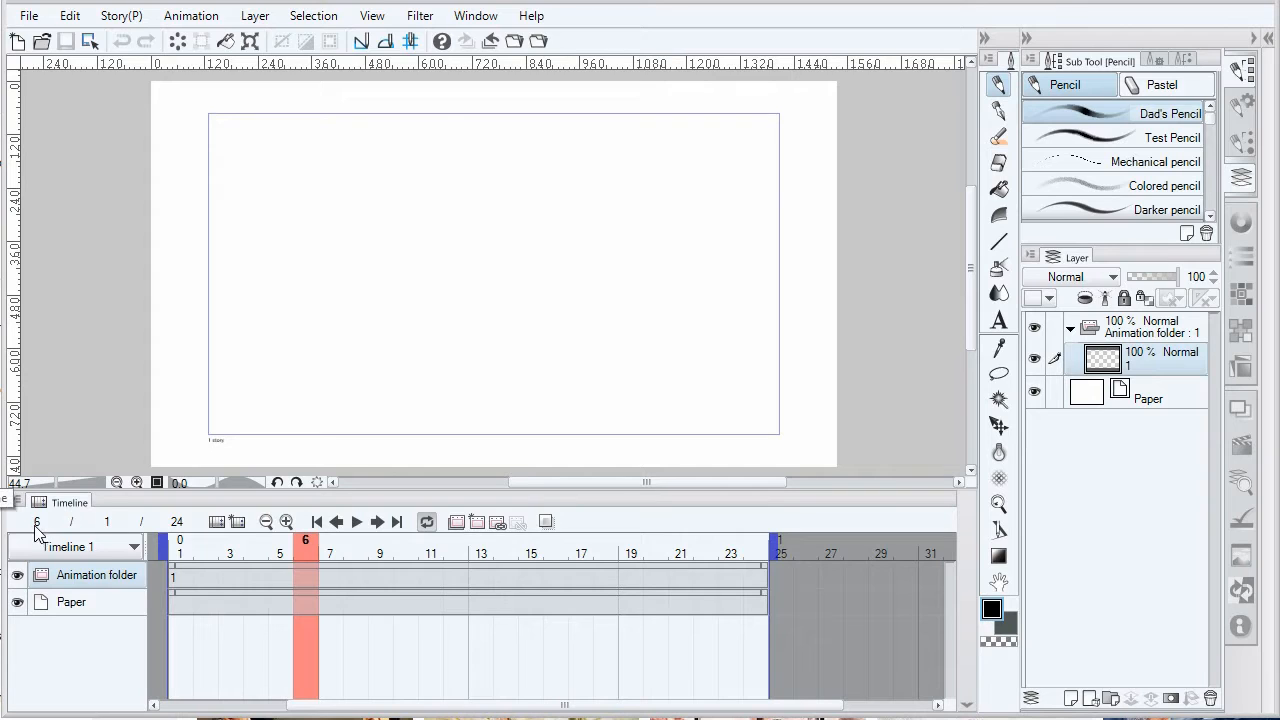
{"action": "left_click_drag", "start_coordinate": [305, 550], "coordinate": [412, 545]}
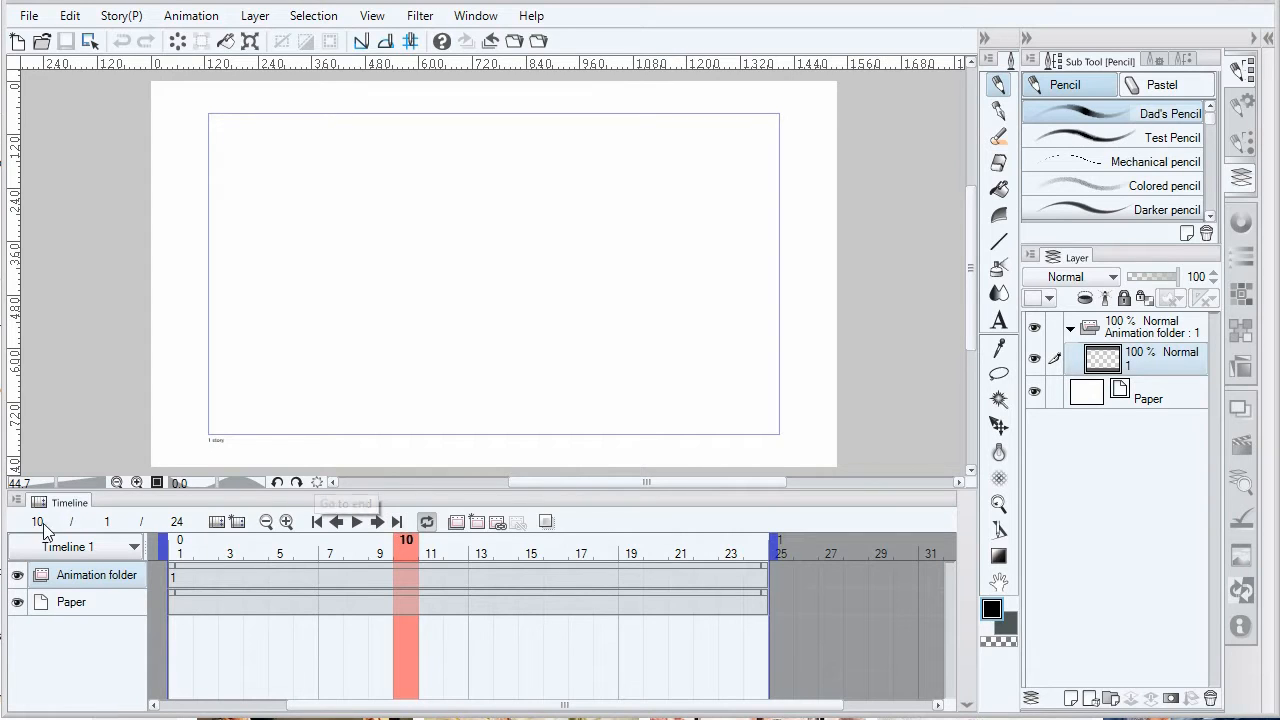
{"action": "left_click", "coordinate": [757, 553]}
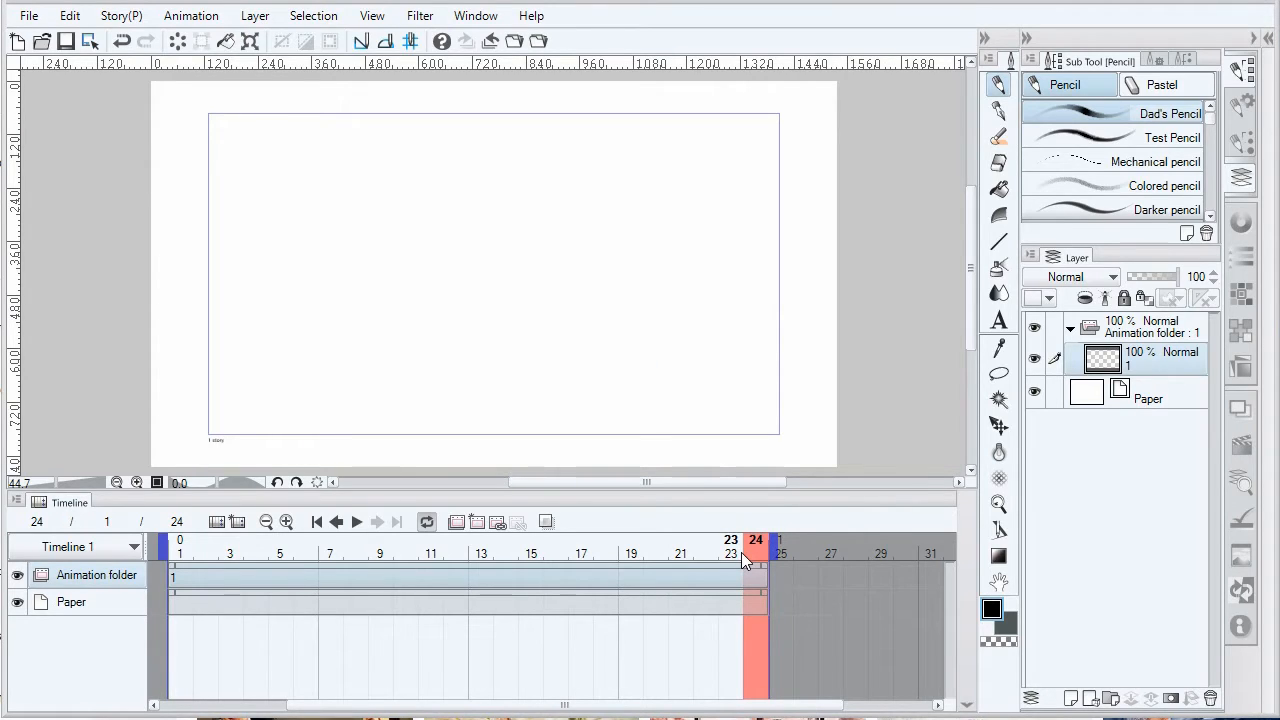
{"action": "left_click", "coordinate": [677, 493]}
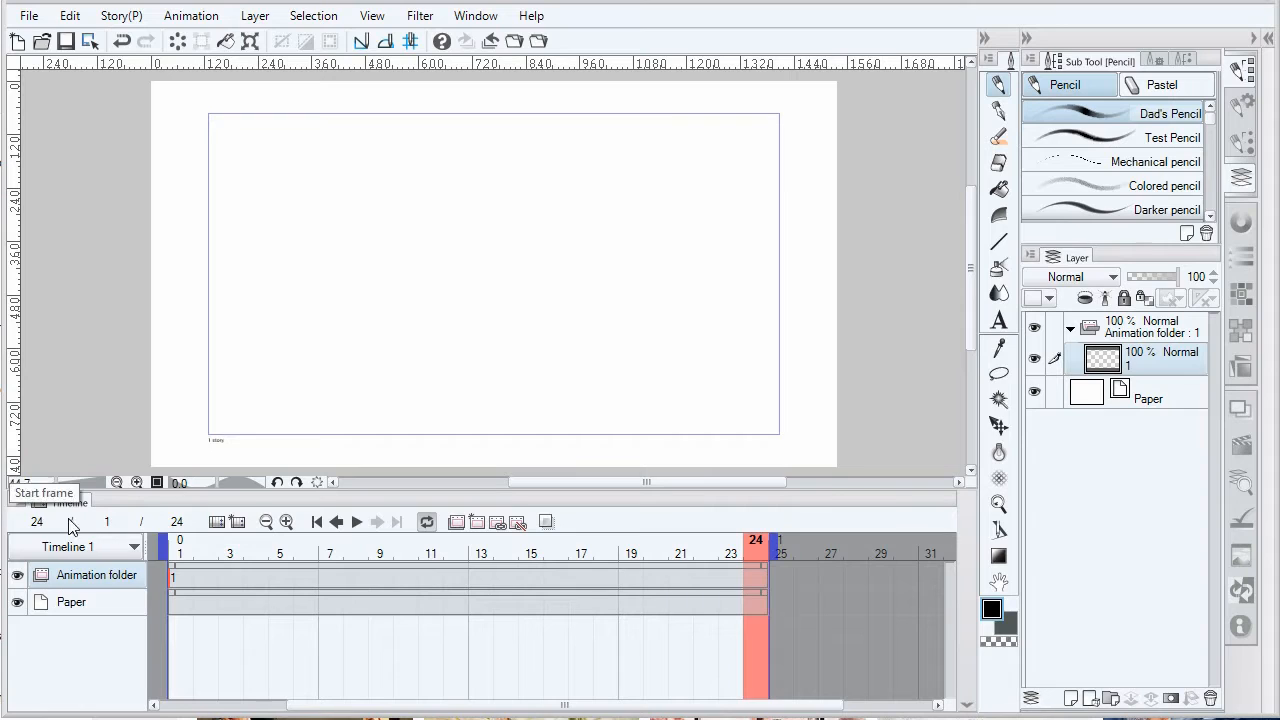
{"action": "left_click", "coordinate": [406, 552]}
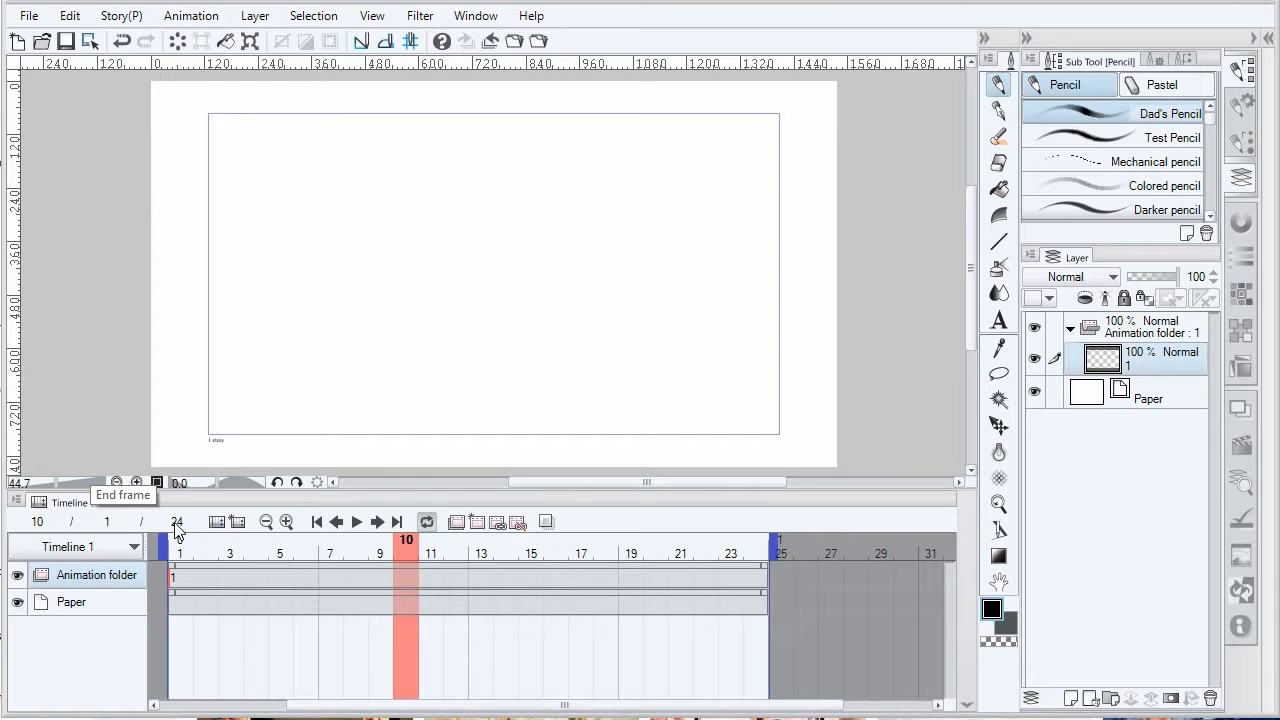
Examine the timeline at different zoom levels, ending with the whole 24-frame range in view.
{"action": "left_click", "coordinate": [267, 522]}
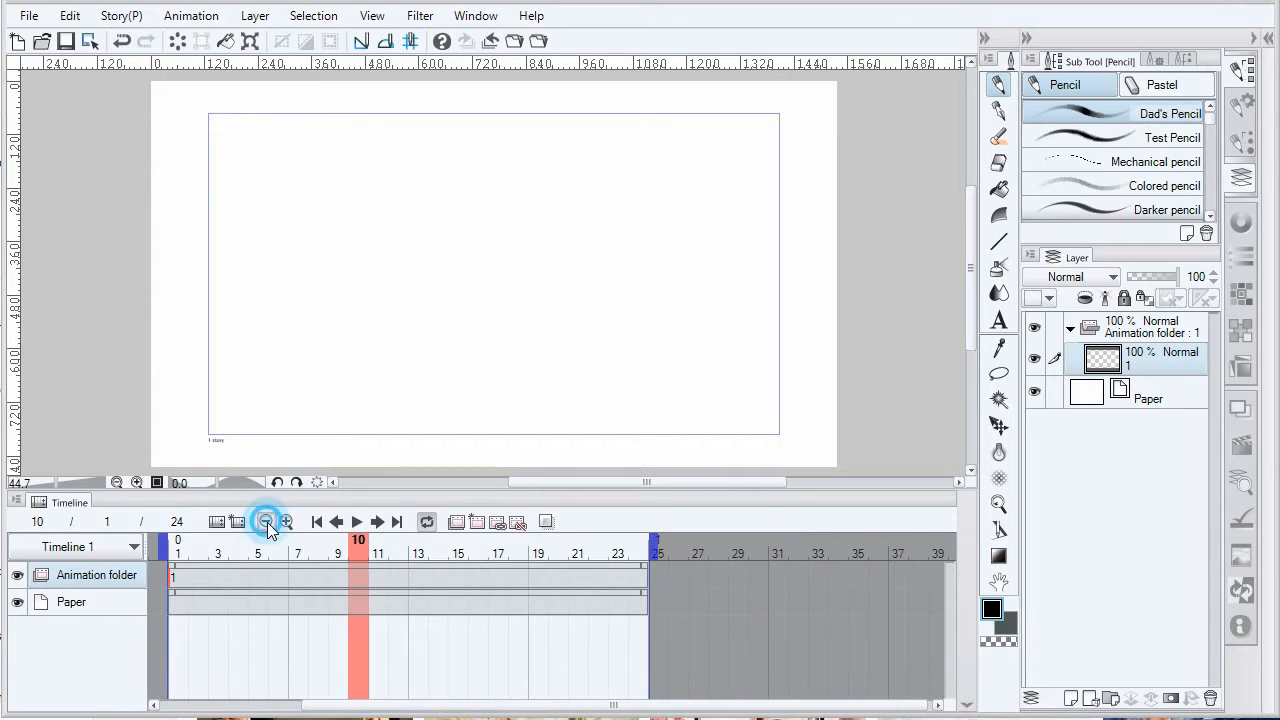
{"action": "left_click", "coordinate": [267, 522]}
{"action": "left_click", "coordinate": [286, 522]}
{"action": "left_click", "coordinate": [286, 522]}
{"action": "left_click", "coordinate": [286, 522]}
{"action": "left_click", "coordinate": [286, 522]}
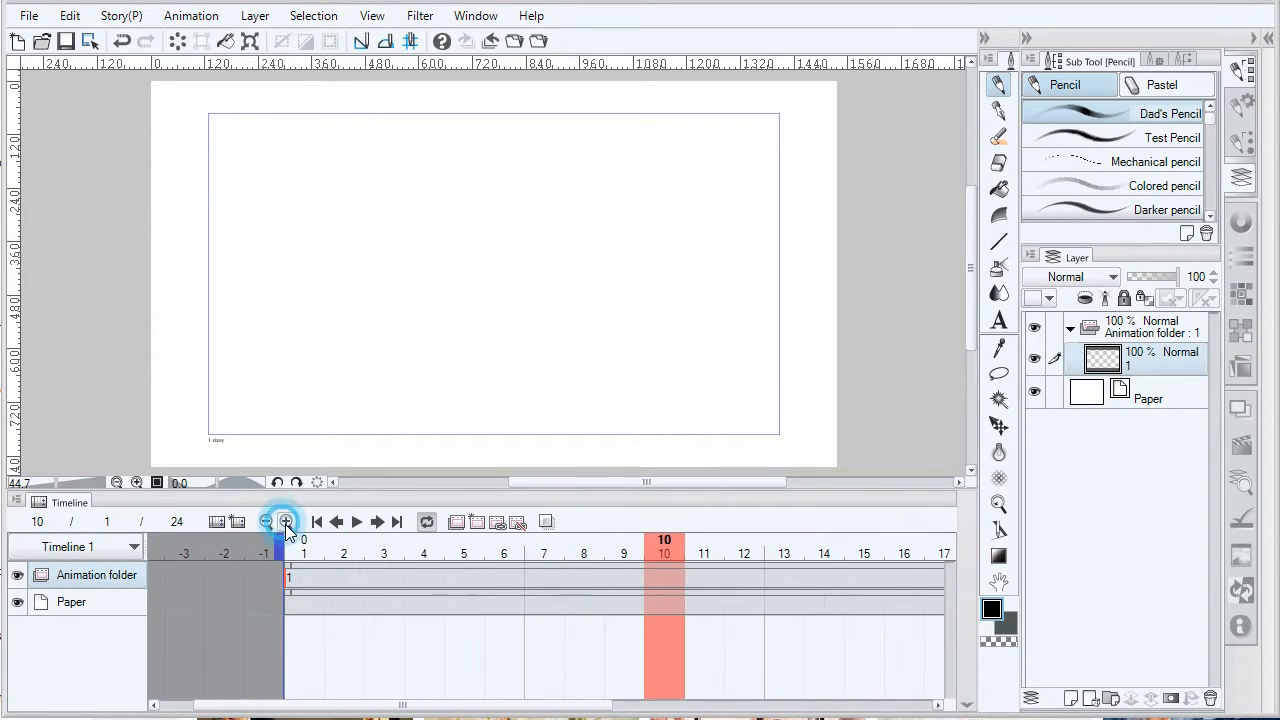
{"action": "left_click_drag", "start_coordinate": [360, 704], "coordinate": [440, 712]}
{"action": "left_click", "coordinate": [266, 522]}
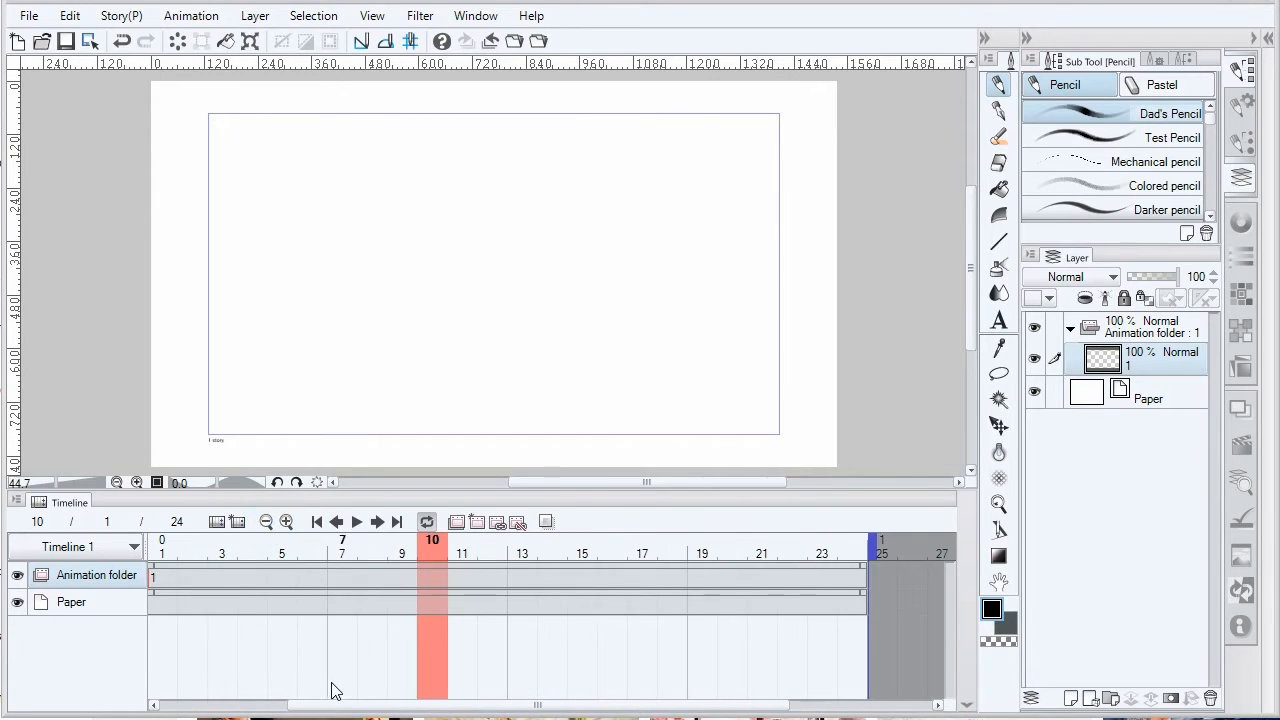
{"action": "mouse_move", "coordinate": [328, 705]}
{"action": "left_mouse_down"}
{"action": "mouse_move", "coordinate": [289, 705]}
{"action": "mouse_move", "coordinate": [313, 705]}
{"action": "left_mouse_up"}
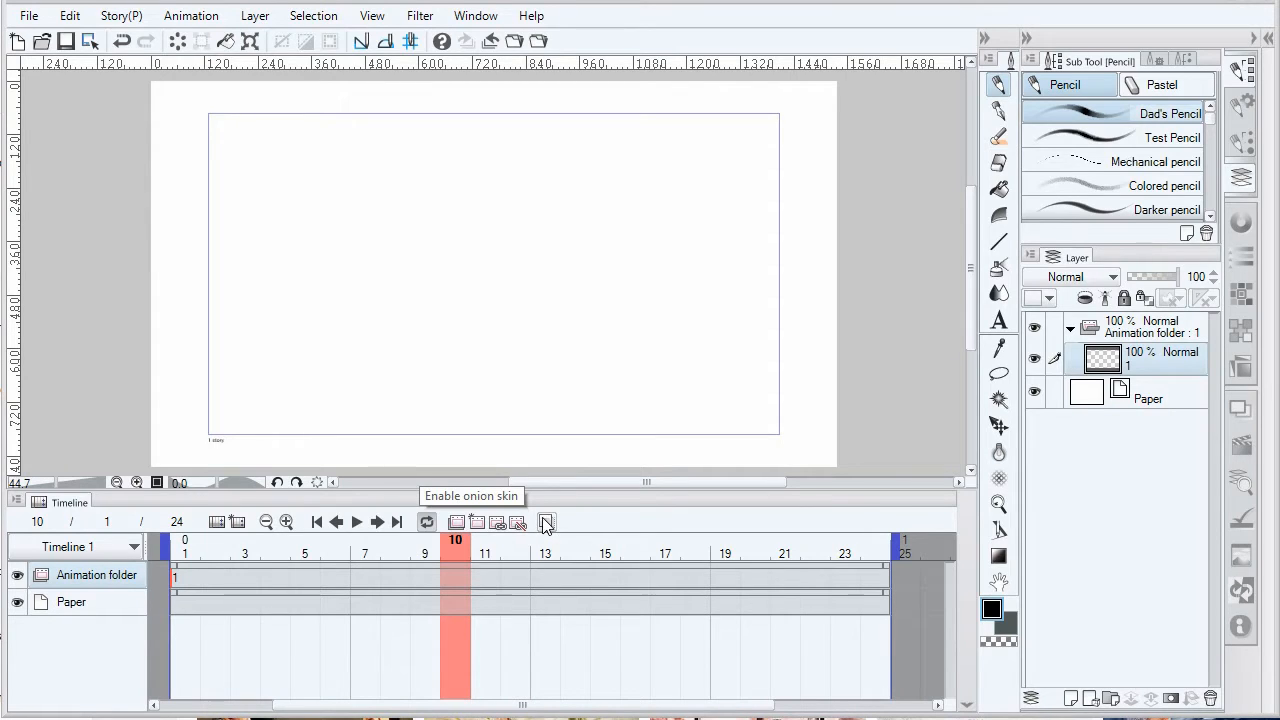
Review the onion skin settings for number of views, opacity and display colors, and accept them.
{"action": "left_click", "coordinate": [191, 15]}
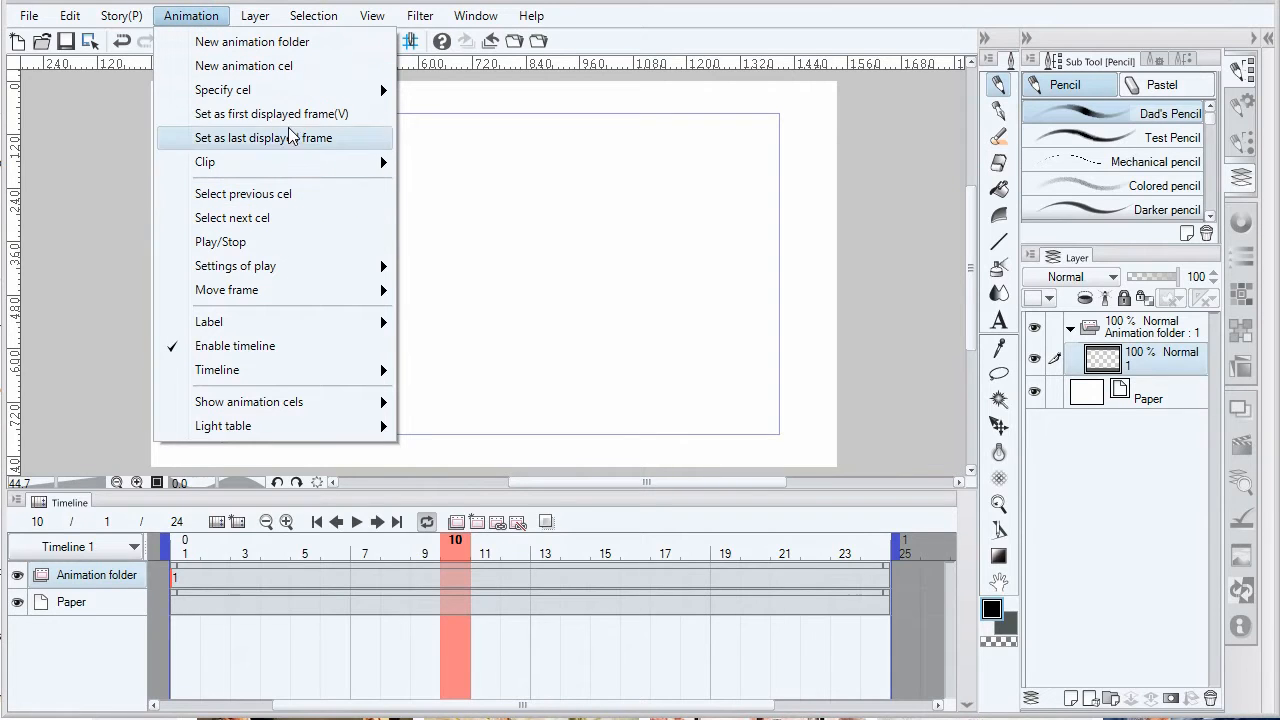
{"action": "mouse_move", "coordinate": [300, 94]}
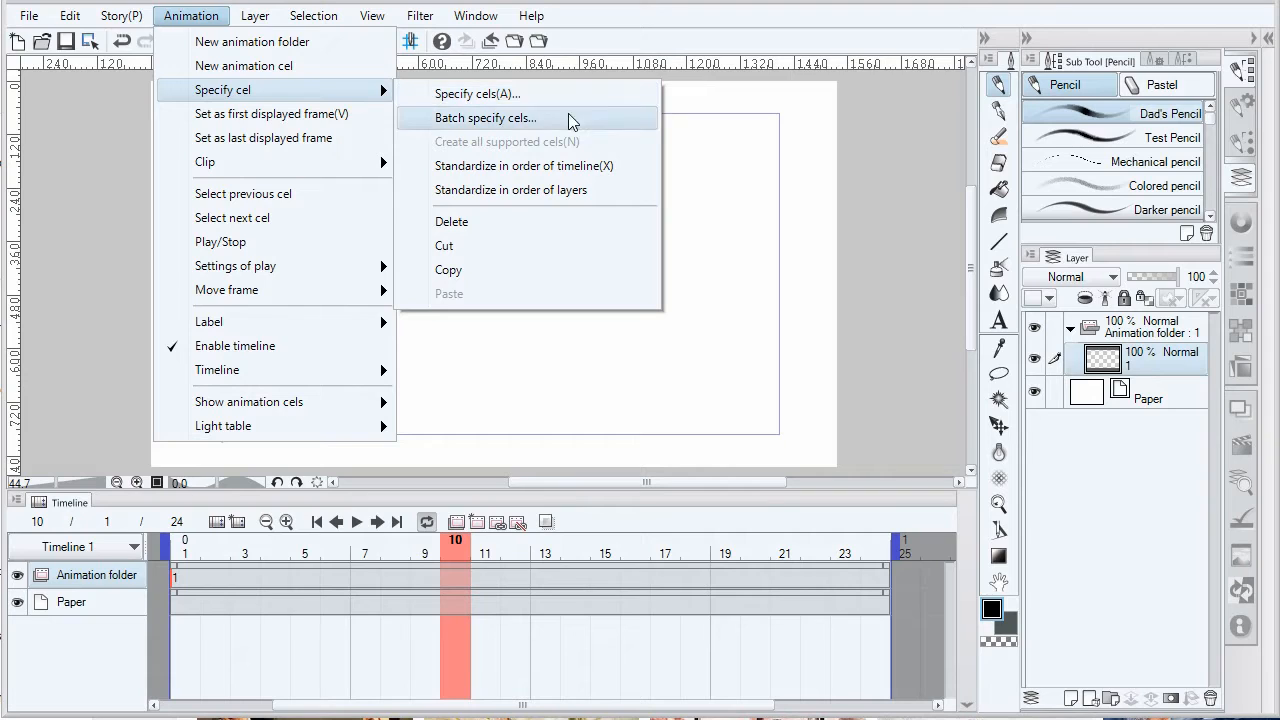
{"action": "mouse_move", "coordinate": [320, 403]}
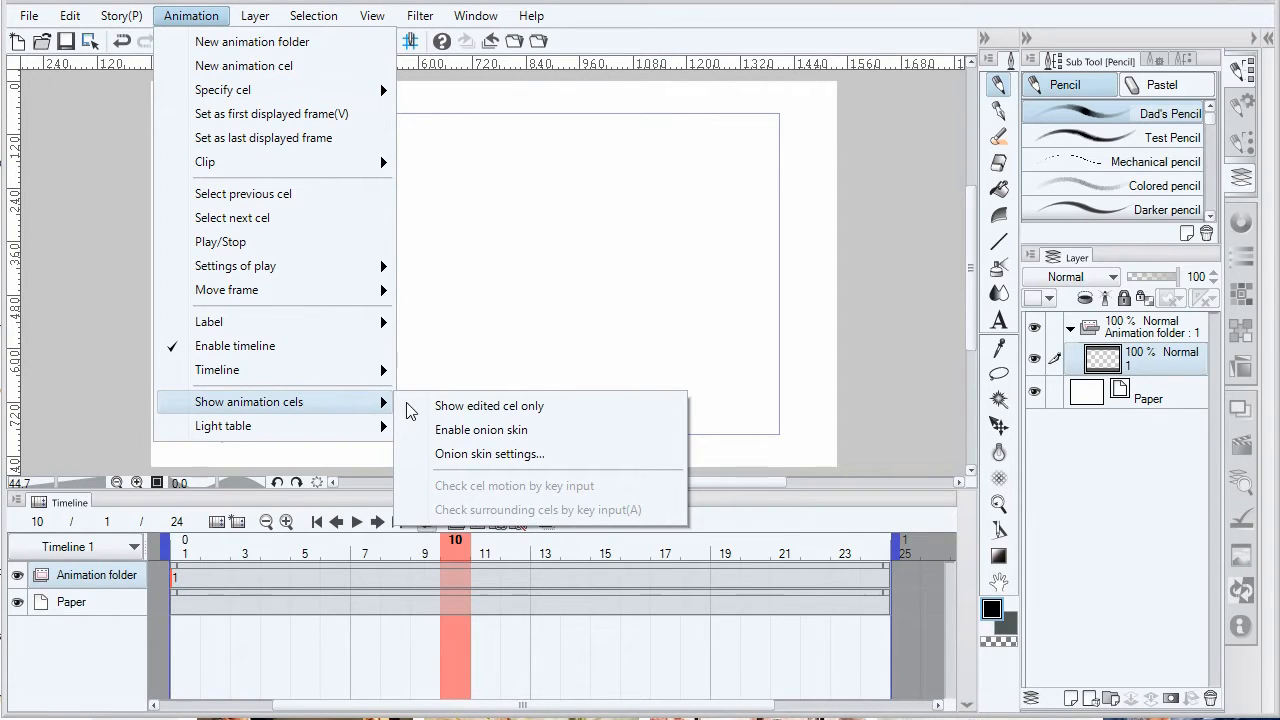
{"action": "left_click", "coordinate": [555, 454]}
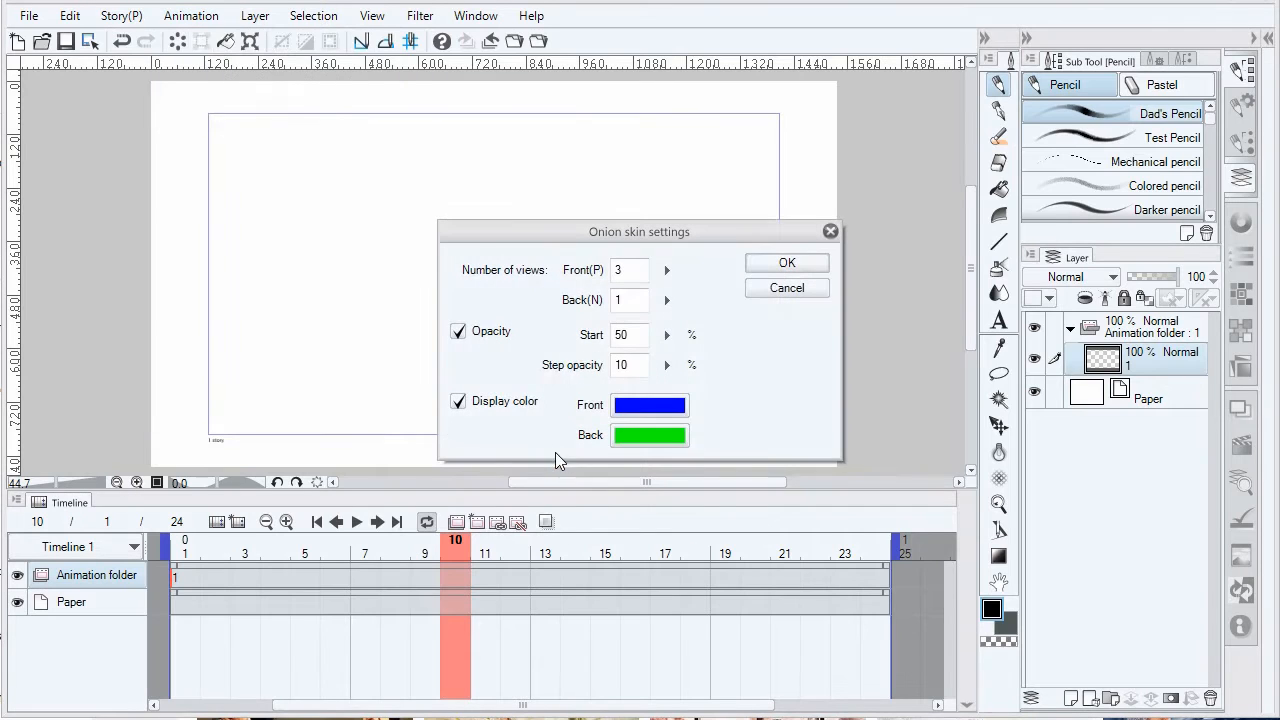
{"action": "left_click", "coordinate": [704, 233]}
{"action": "left_click_drag", "start_coordinate": [704, 233], "coordinate": [564, 175]}
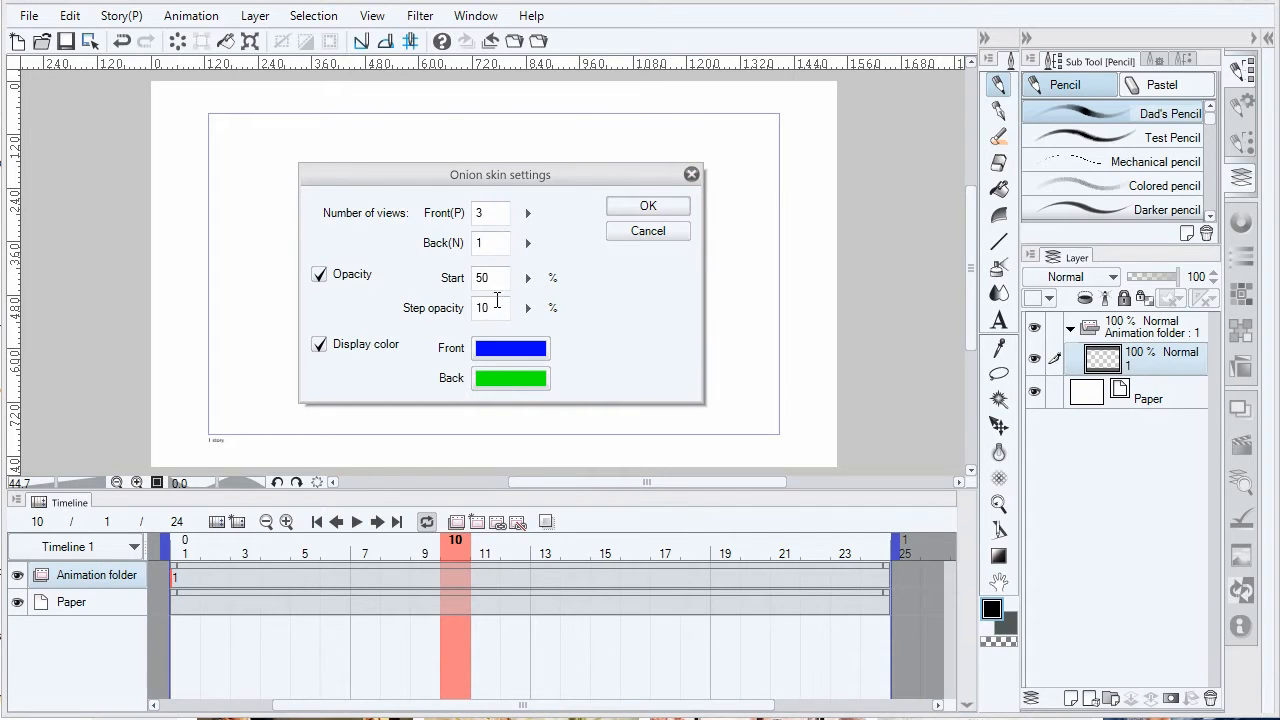
{"action": "left_click", "coordinate": [649, 207]}
On frame 1, draw a small pencil circle at the left edge of the blue frame on cel 1.
{"action": "left_click", "coordinate": [190, 554]}
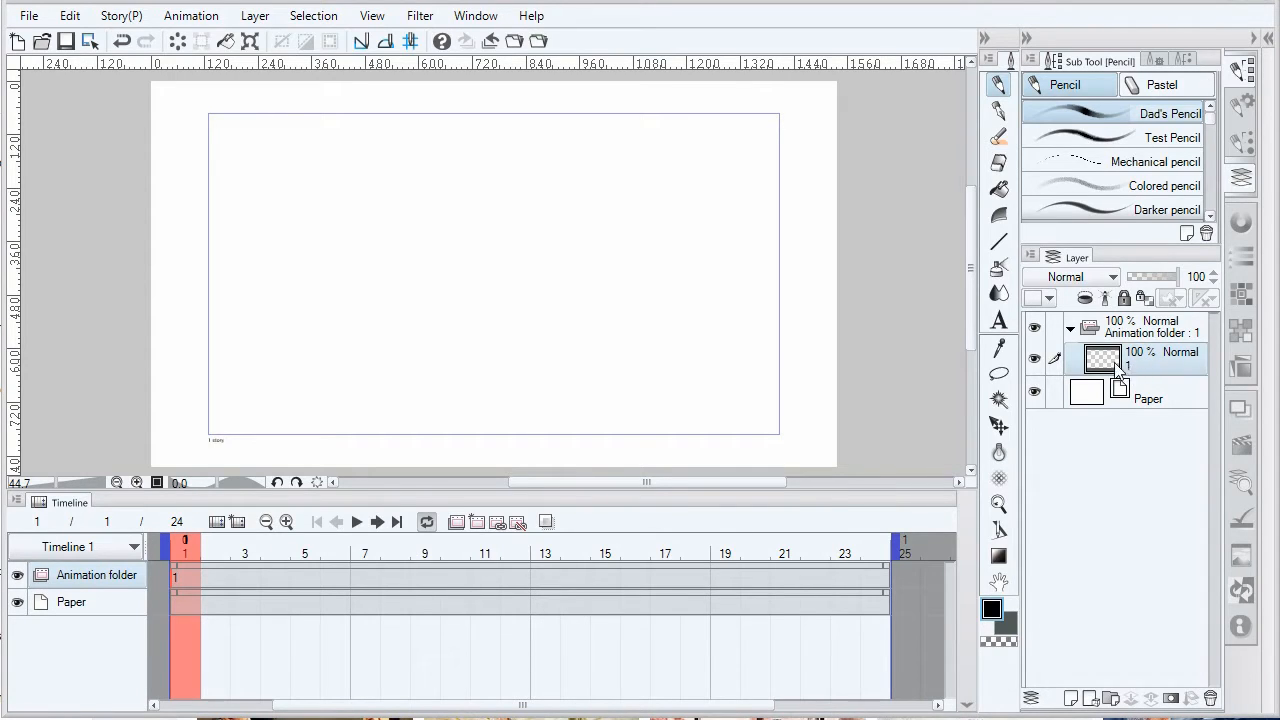
{"action": "left_click", "coordinate": [998, 87]}
{"action": "mouse_move", "coordinate": [234, 238]}
{"action": "left_mouse_down"}
{"action": "mouse_move", "coordinate": [277, 303]}
{"action": "mouse_move", "coordinate": [210, 248]}
{"action": "left_mouse_up"}
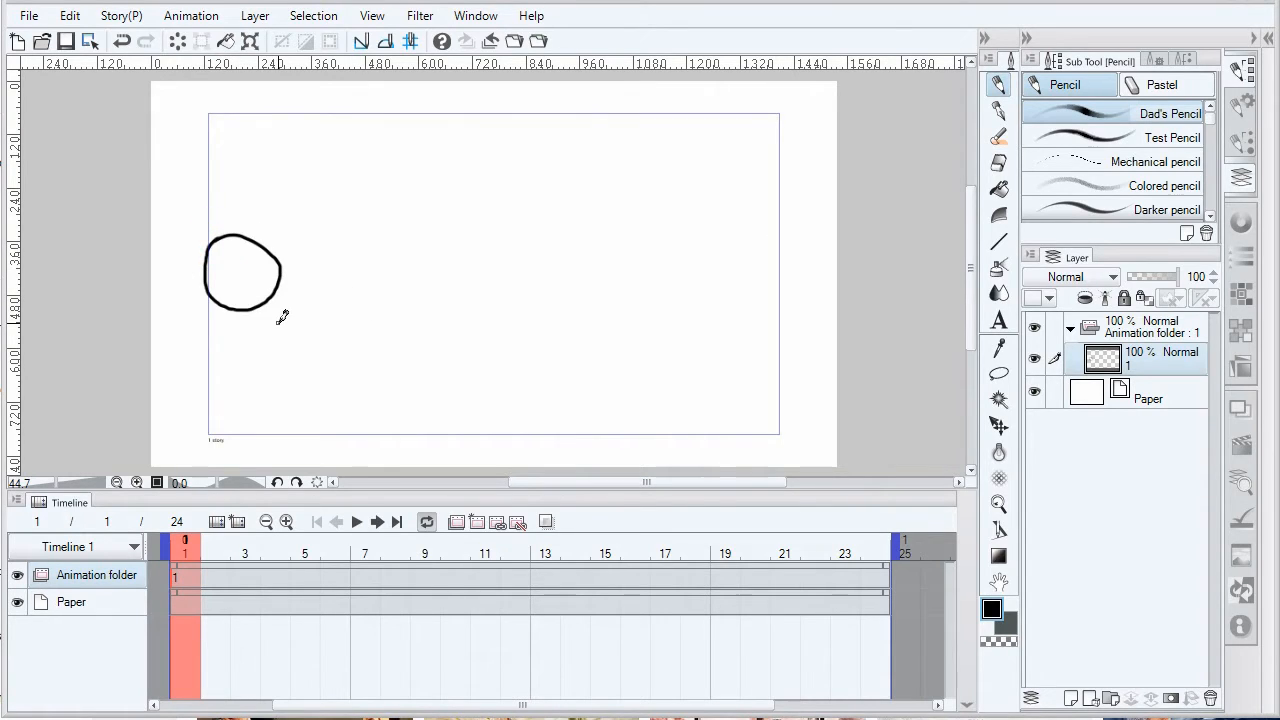
Add new animation cels at frames 2 and 3 and draw a pencil circle on each, progressing rightward across the canvas.
{"action": "left_click", "coordinate": [479, 524]}
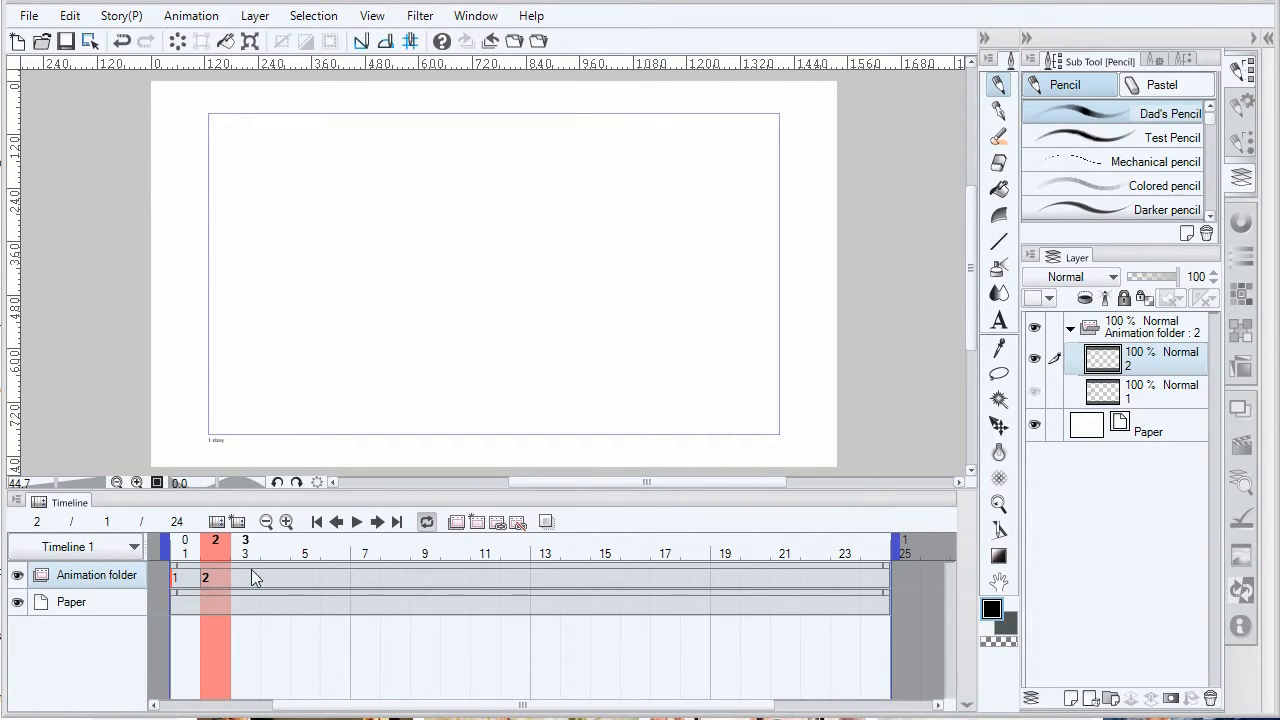
{"action": "mouse_move", "coordinate": [368, 180]}
{"action": "left_mouse_down"}
{"action": "mouse_move", "coordinate": [451, 200]}
{"action": "mouse_move", "coordinate": [372, 181]}
{"action": "left_mouse_up"}
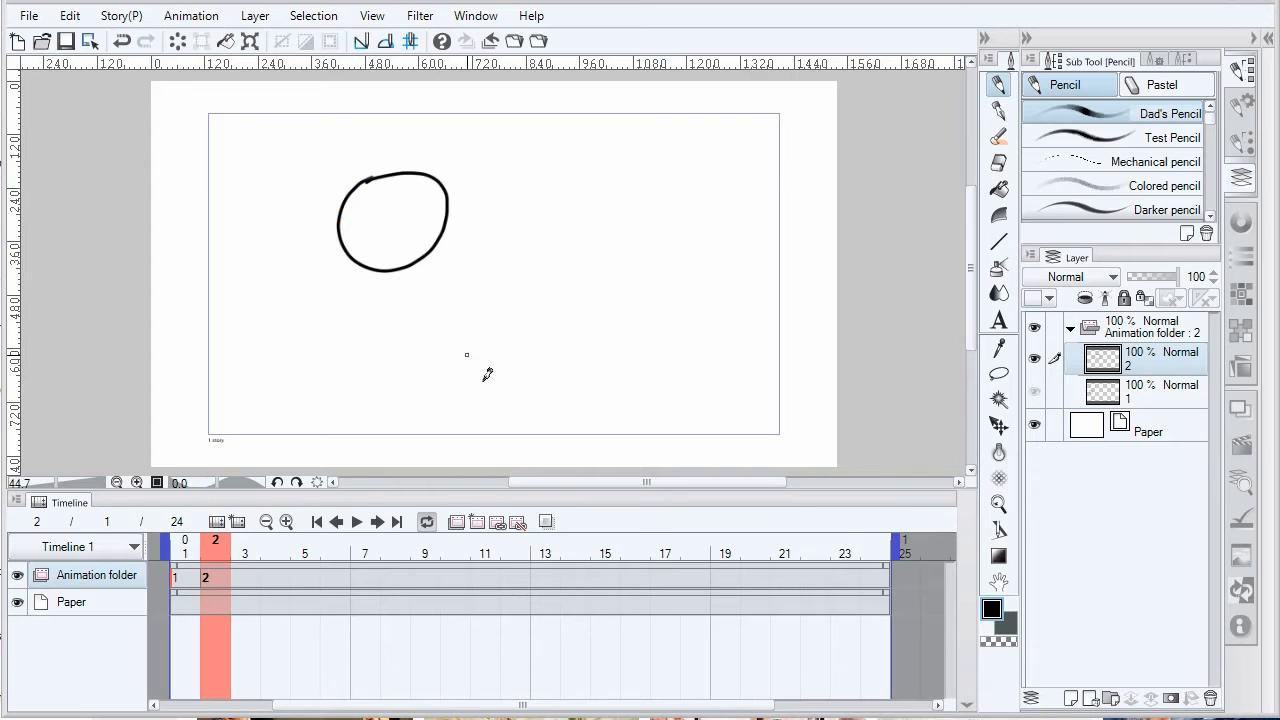
{"action": "left_click", "coordinate": [477, 523]}
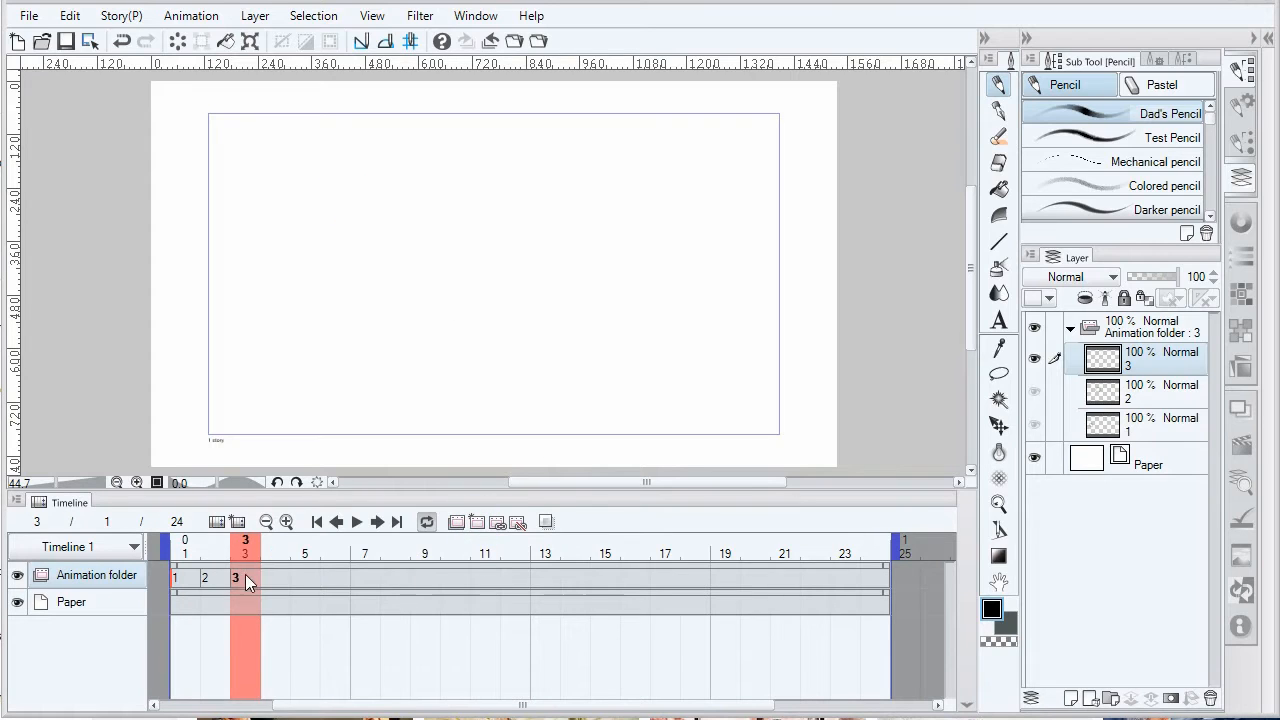
{"action": "left_click_drag", "start_coordinate": [525, 196], "coordinate": [533, 205]}
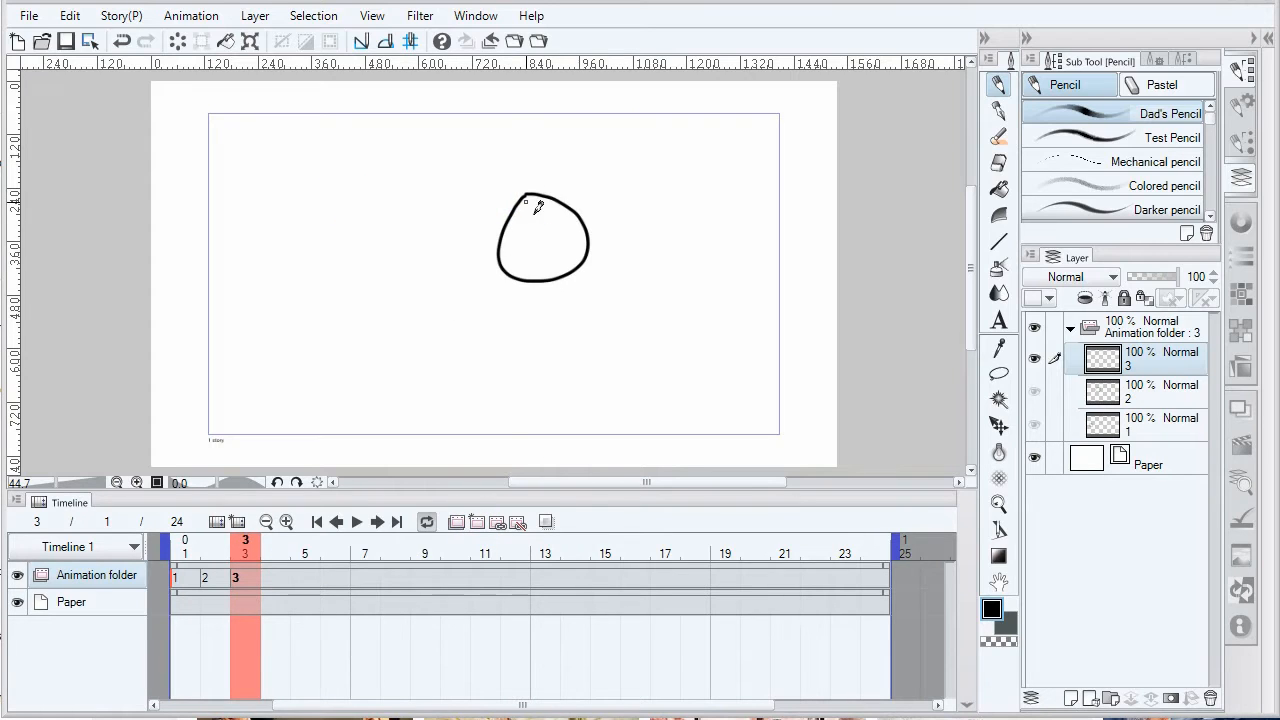
Add a cel at frame 4, draw a circle slightly lower and to the right of frame 3's circle, and enable onion skin.
{"action": "left_click", "coordinate": [481, 524]}
{"action": "mouse_move", "coordinate": [583, 238]}
{"action": "left_mouse_down"}
{"action": "mouse_move", "coordinate": [629, 263]}
{"action": "mouse_move", "coordinate": [585, 240]}
{"action": "left_mouse_up"}
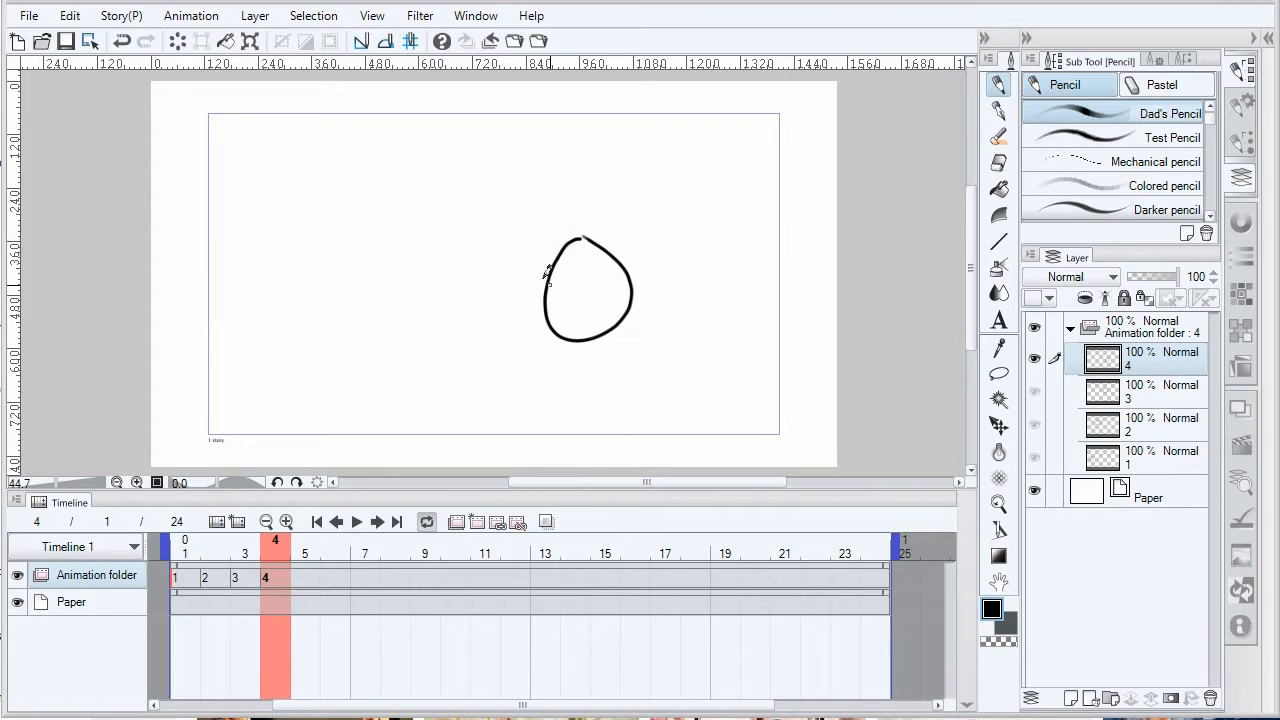
{"action": "left_click", "coordinate": [546, 522]}
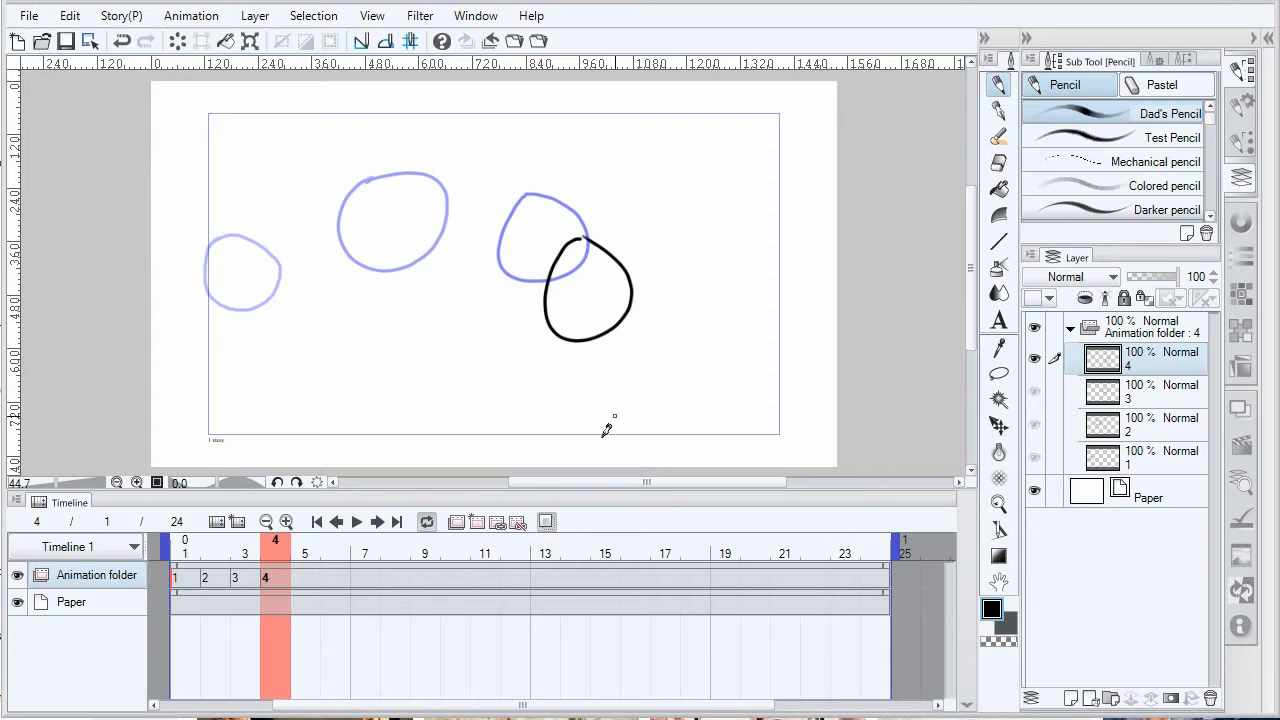
Add cels at frames 5 and 6 and draw a circle on each, continuing the path down and to the right of frame 4's circle.
{"action": "left_click", "coordinate": [248, 552]}
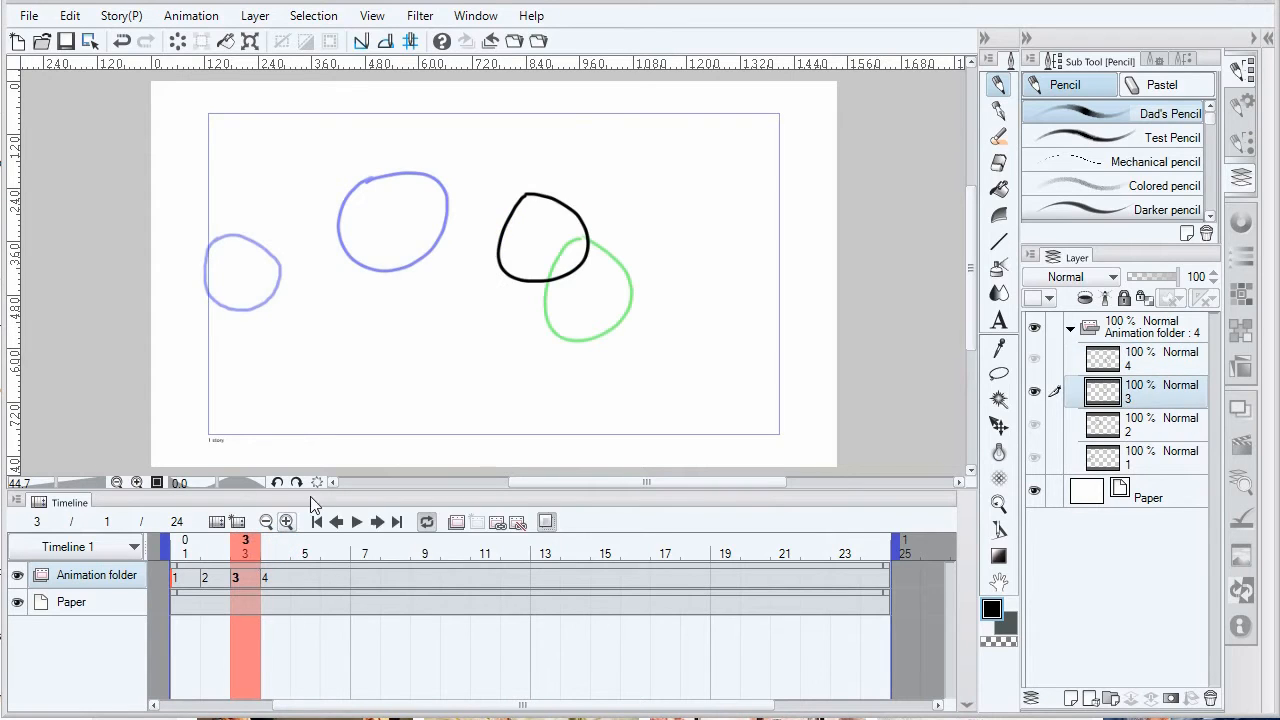
{"action": "mouse_move", "coordinate": [247, 552]}
{"action": "left_mouse_down"}
{"action": "mouse_move", "coordinate": [188, 558]}
{"action": "mouse_move", "coordinate": [272, 555]}
{"action": "left_mouse_up"}
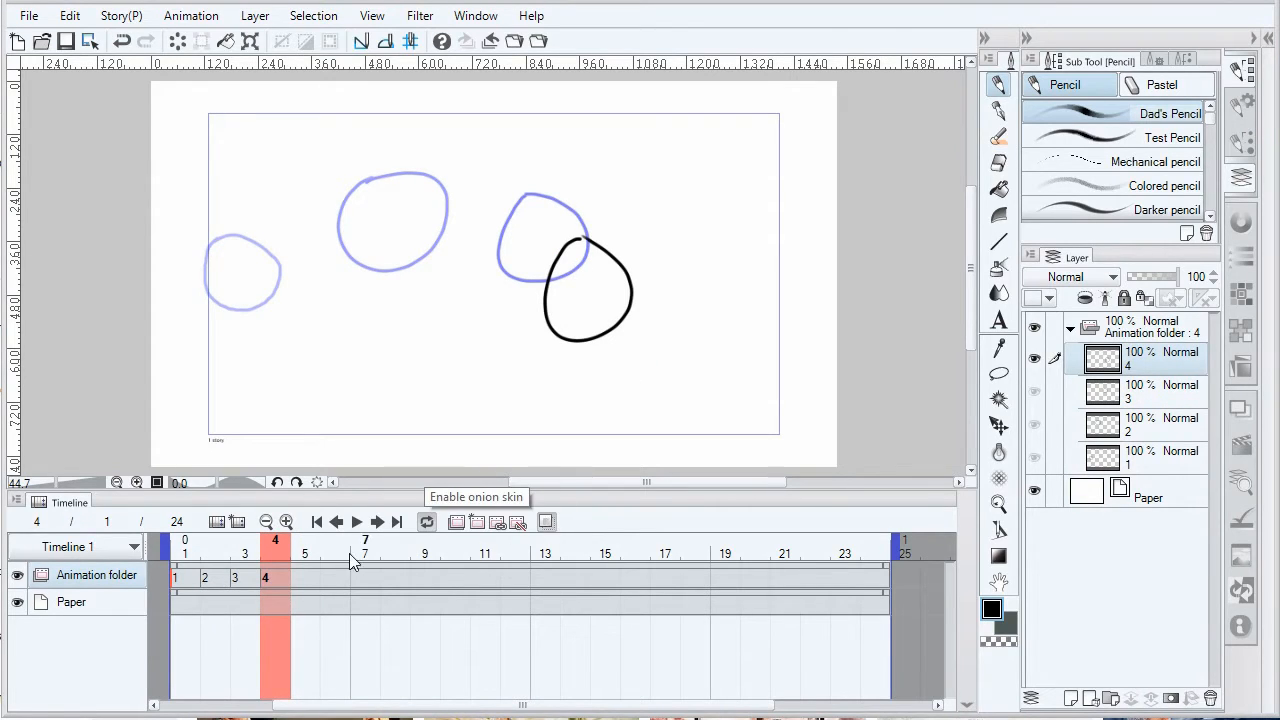
{"action": "left_click", "coordinate": [303, 547]}
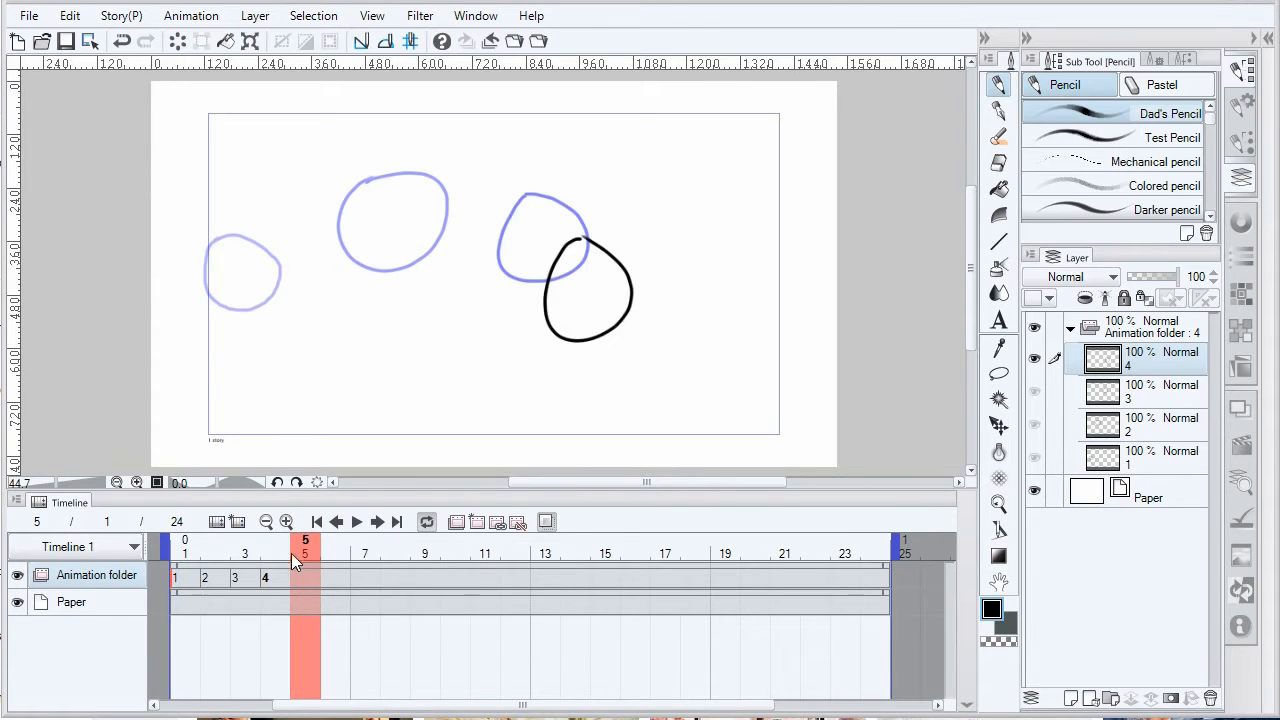
{"action": "left_click", "coordinate": [282, 550]}
{"action": "left_click", "coordinate": [477, 522]}
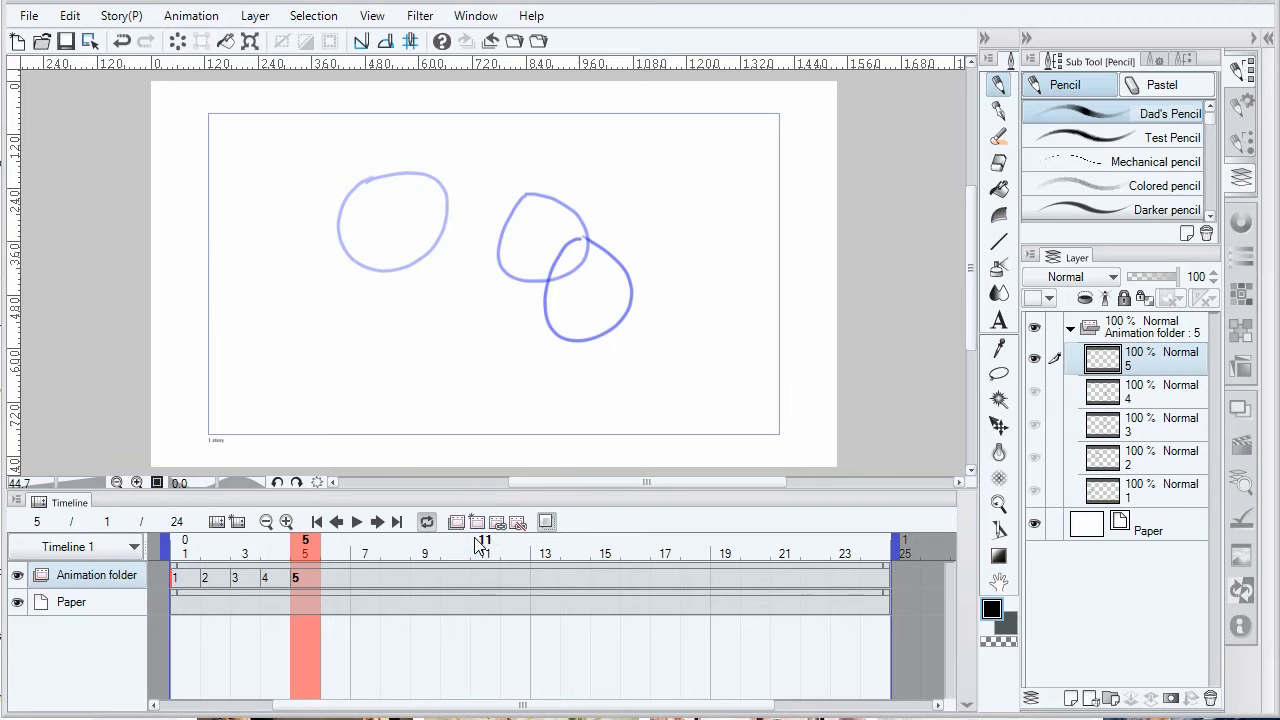
{"action": "mouse_move", "coordinate": [652, 292]}
{"action": "left_mouse_down"}
{"action": "mouse_move", "coordinate": [663, 371]}
{"action": "mouse_move", "coordinate": [654, 296]}
{"action": "mouse_move", "coordinate": [690, 421]}
{"action": "mouse_move", "coordinate": [712, 312]}
{"action": "left_mouse_up"}
{"action": "left_click", "coordinate": [477, 522]}
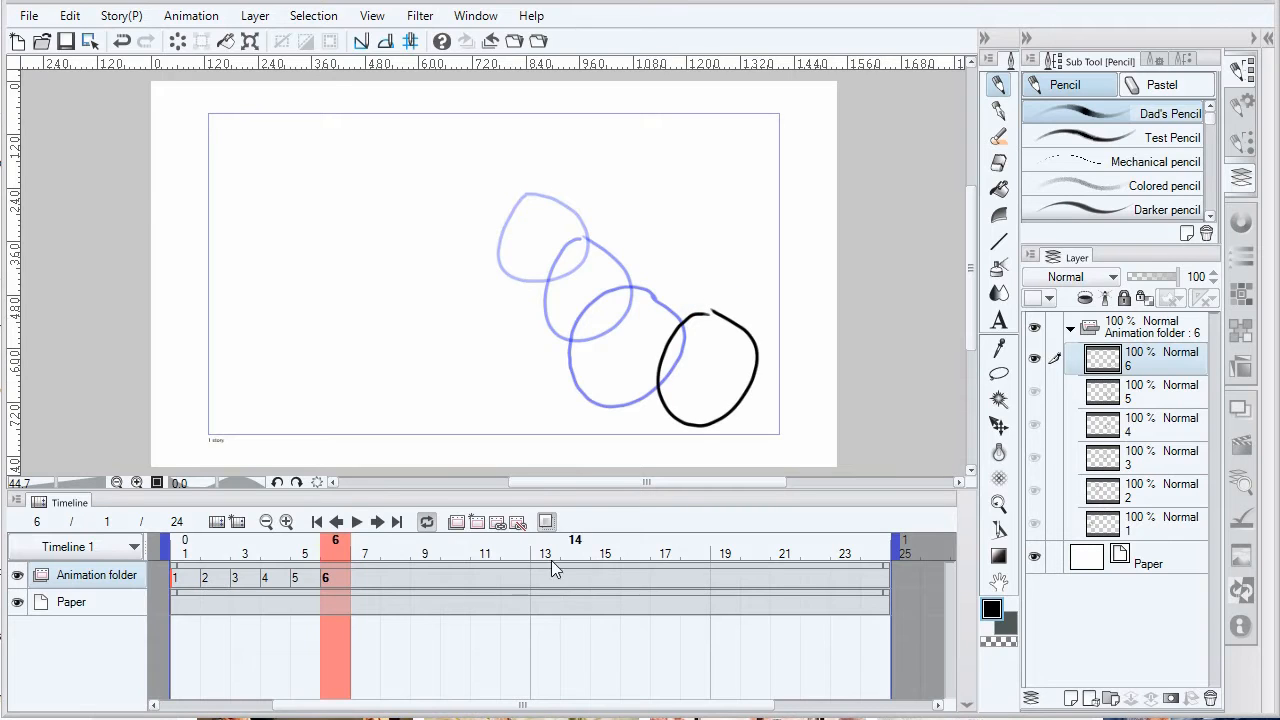
Play back the six-cel circle animation and return to frame 6.
{"action": "left_click", "coordinate": [357, 521]}
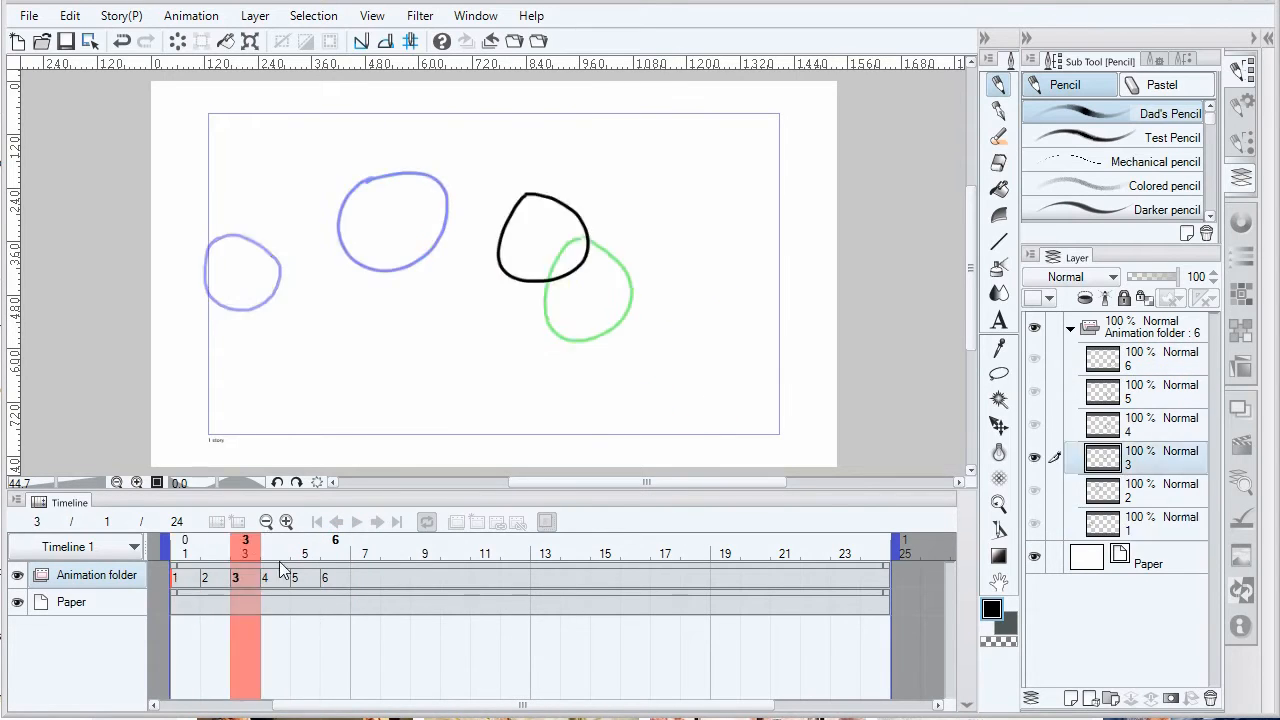
{"action": "left_click", "coordinate": [341, 545]}
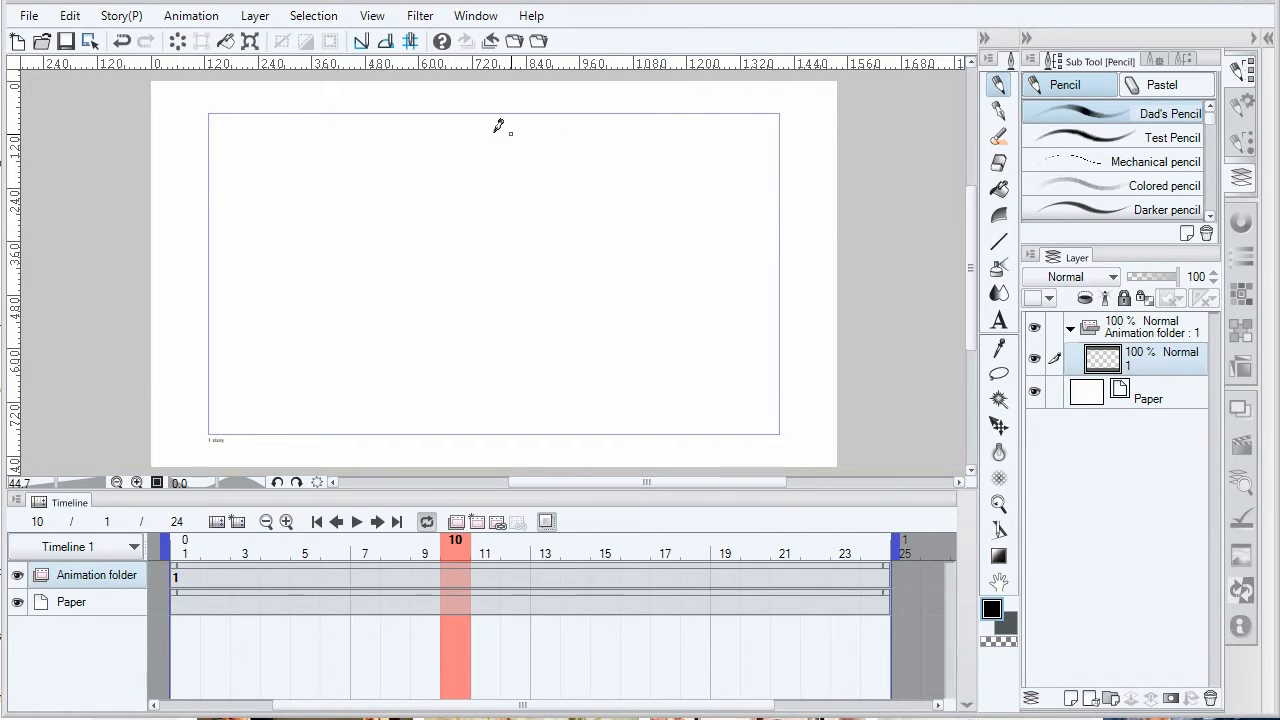
Review the frame rate, playback time and division line settings for a new animation canvas, and close them without creating one.
{"action": "left_click", "coordinate": [29, 16]}
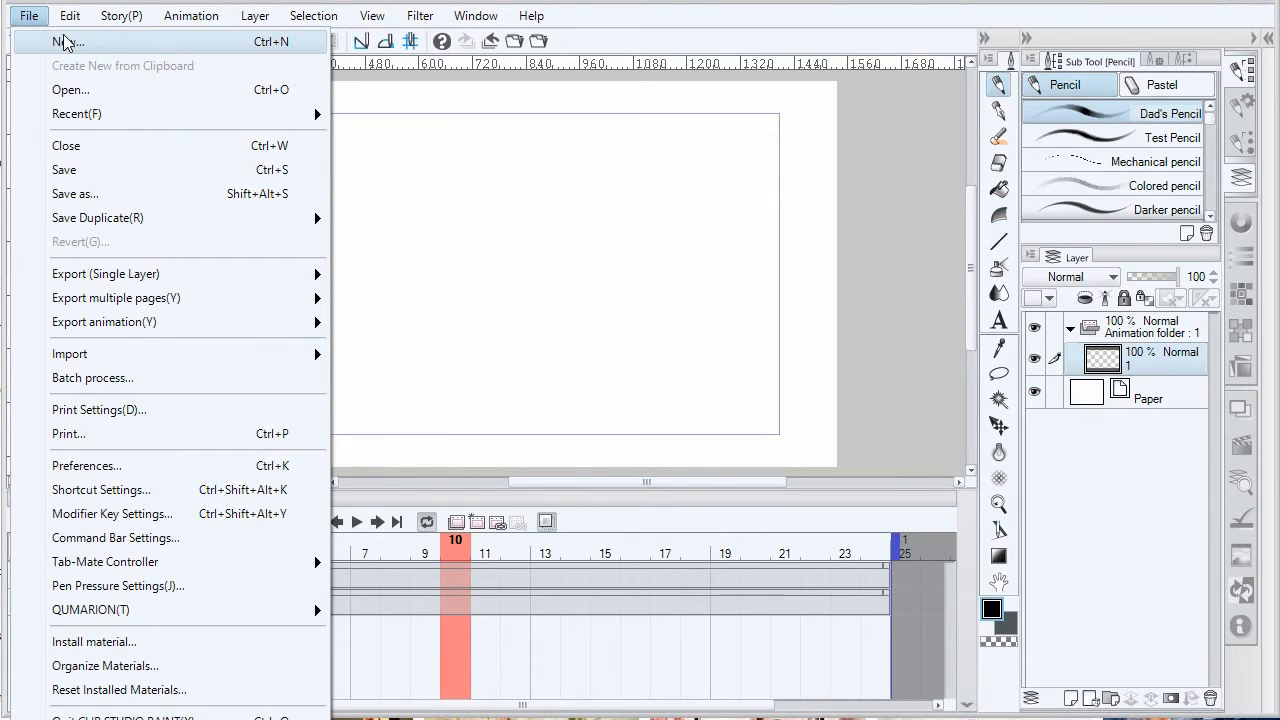
{"action": "left_click", "coordinate": [63, 41]}
{"action": "mouse_move", "coordinate": [506, 22]}
{"action": "left_mouse_down"}
{"action": "mouse_move", "coordinate": [503, 44]}
{"action": "mouse_move", "coordinate": [490, 31]}
{"action": "left_mouse_up"}
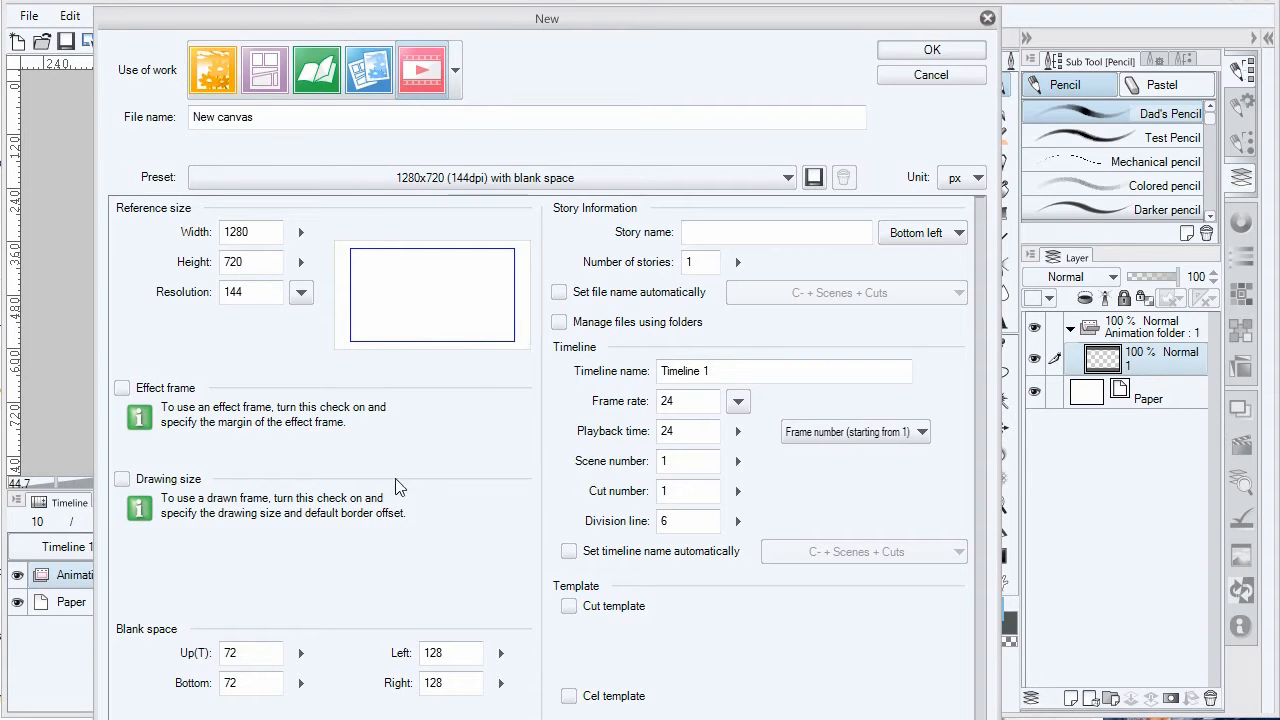
{"action": "left_click", "coordinate": [918, 84]}
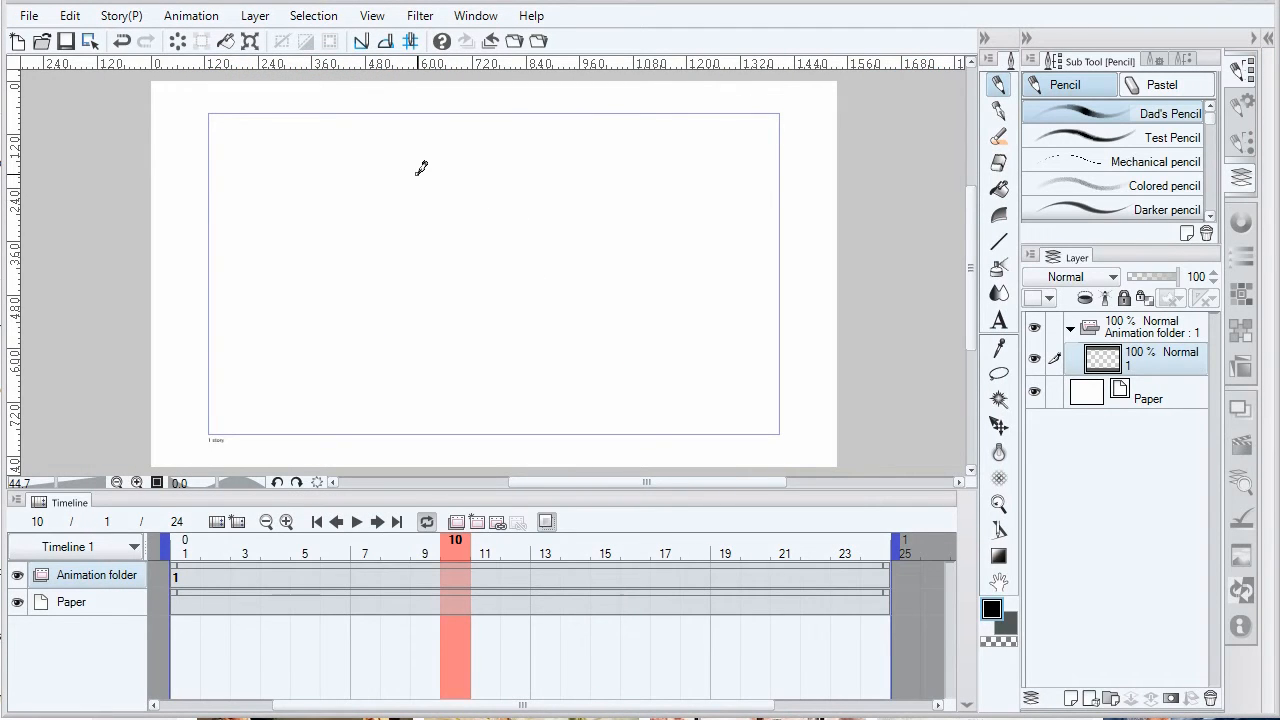
Draw a circle at the blue frame's left edge on frame 1 and another at its bottom center on a new cel at frame 11.
{"action": "left_click", "coordinate": [185, 548]}
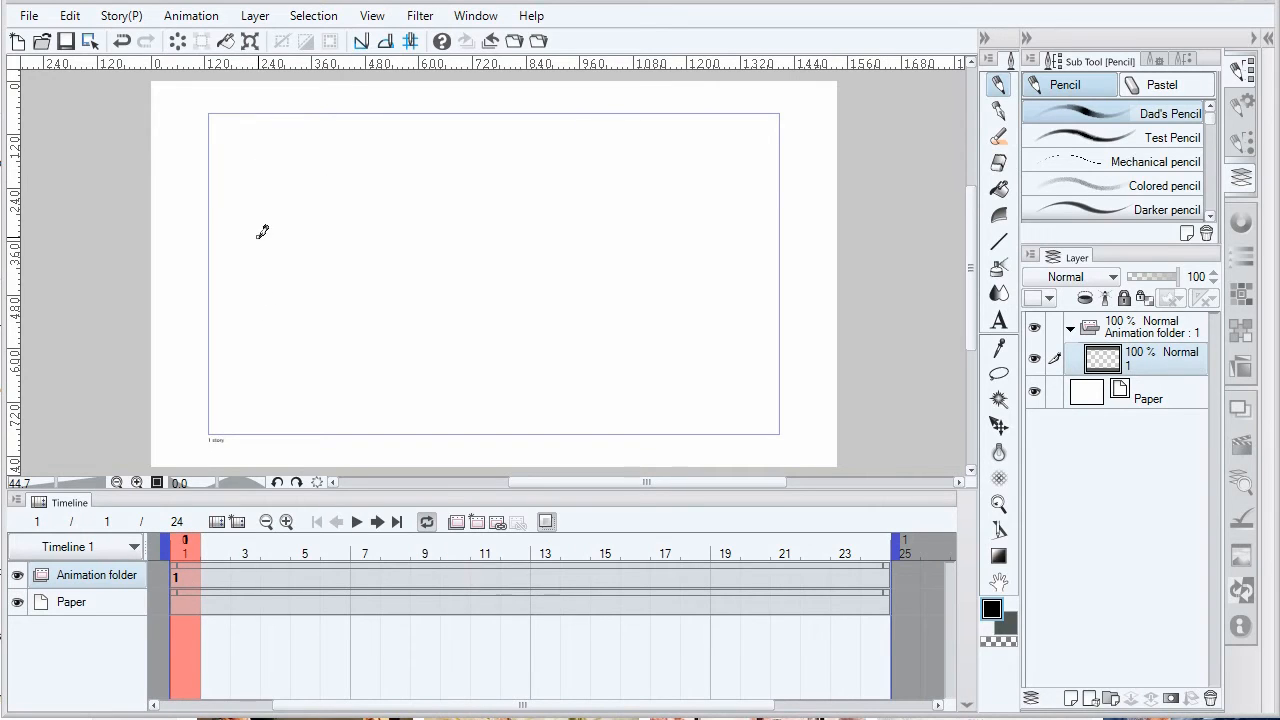
{"action": "mouse_move", "coordinate": [259, 232]}
{"action": "left_mouse_down"}
{"action": "mouse_move", "coordinate": [209, 268]}
{"action": "mouse_move", "coordinate": [214, 297]}
{"action": "mouse_move", "coordinate": [253, 312]}
{"action": "mouse_move", "coordinate": [284, 291]}
{"action": "mouse_move", "coordinate": [268, 238]}
{"action": "left_mouse_up"}
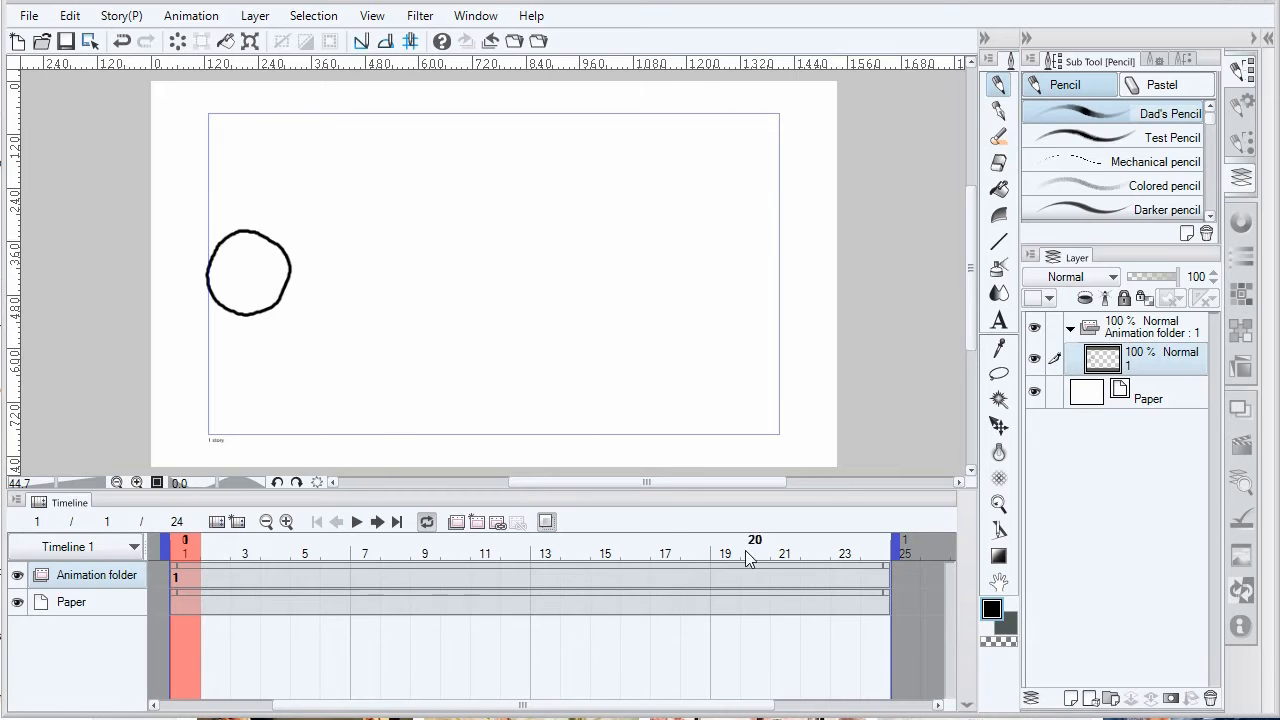
{"action": "left_click", "coordinate": [487, 554]}
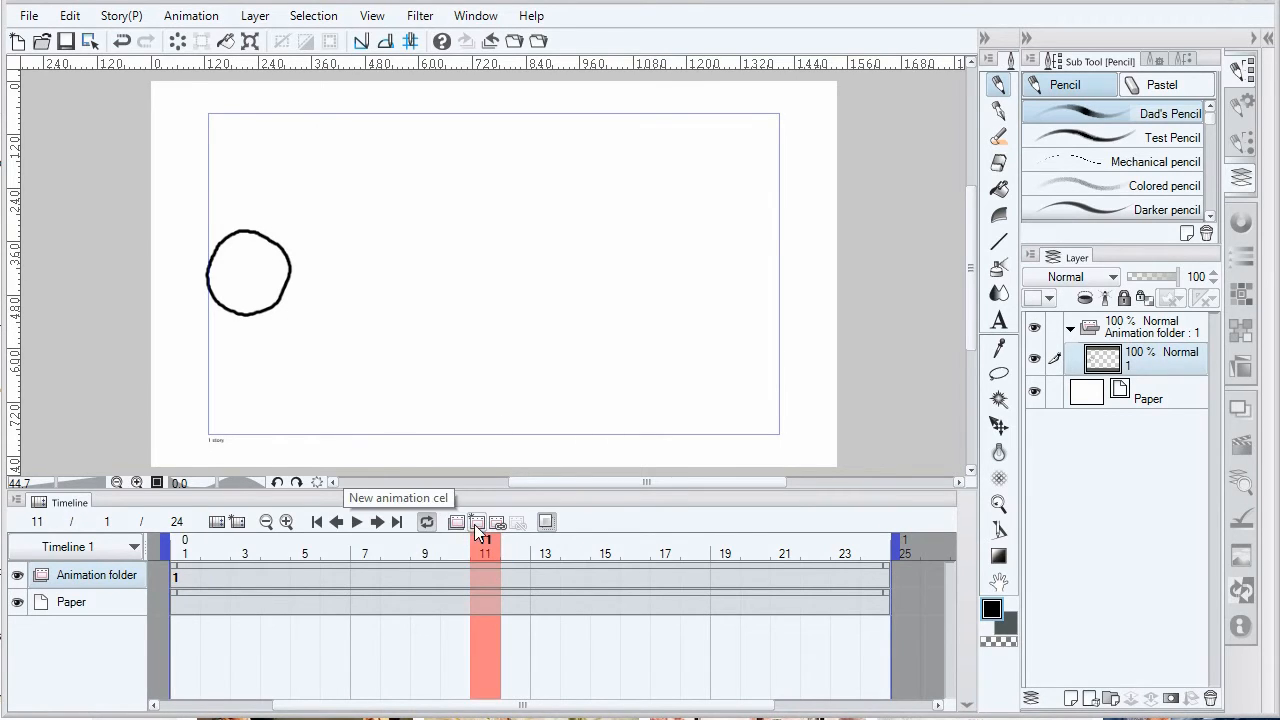
{"action": "left_click", "coordinate": [476, 523]}
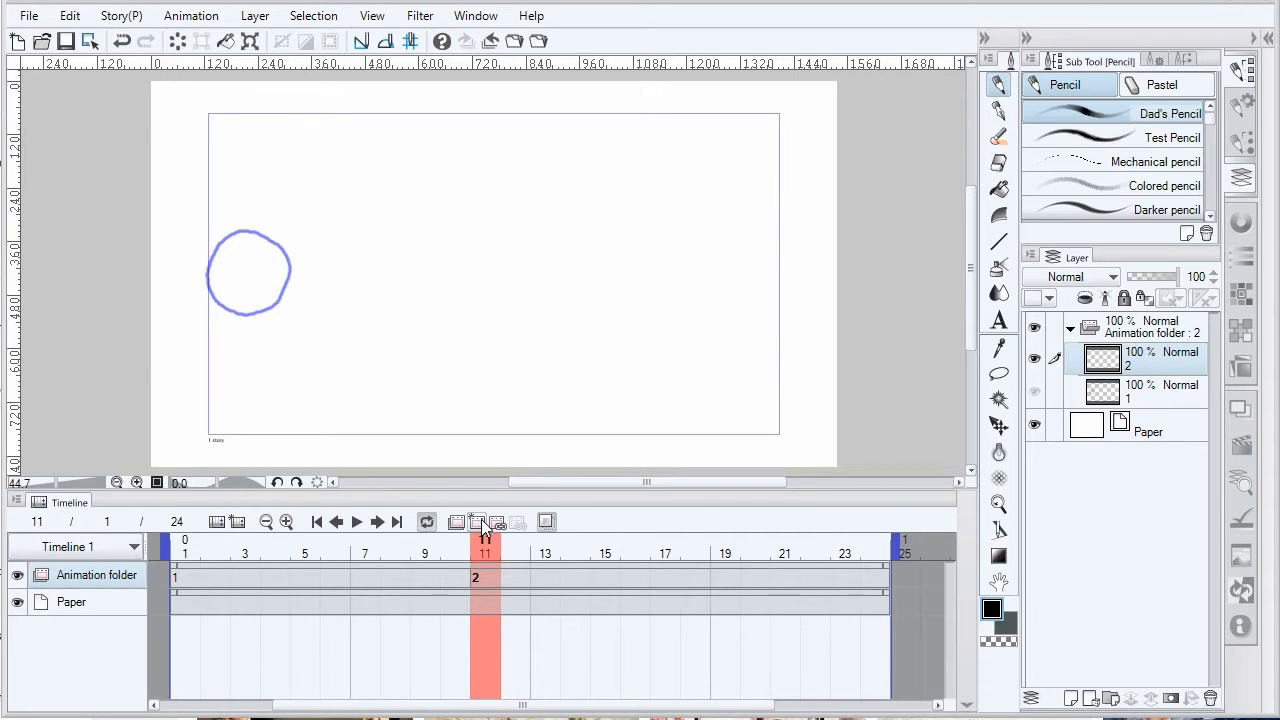
{"action": "mouse_move", "coordinate": [503, 359]}
{"action": "left_mouse_down"}
{"action": "mouse_move", "coordinate": [437, 415]}
{"action": "mouse_move", "coordinate": [515, 408]}
{"action": "mouse_move", "coordinate": [510, 353]}
{"action": "left_mouse_up"}
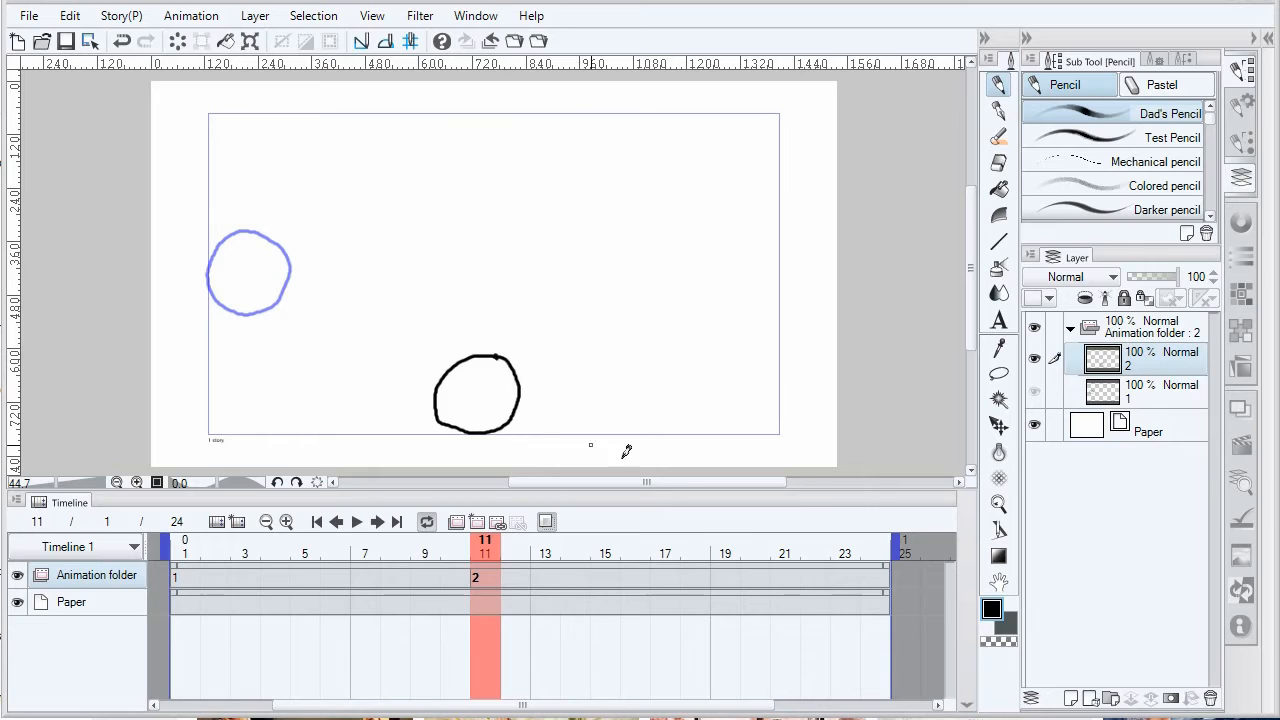
Add a new cel at frame 24 and draw a circle touching the right edge of the blue frame, level with the first circle.
{"action": "left_click", "coordinate": [879, 544]}
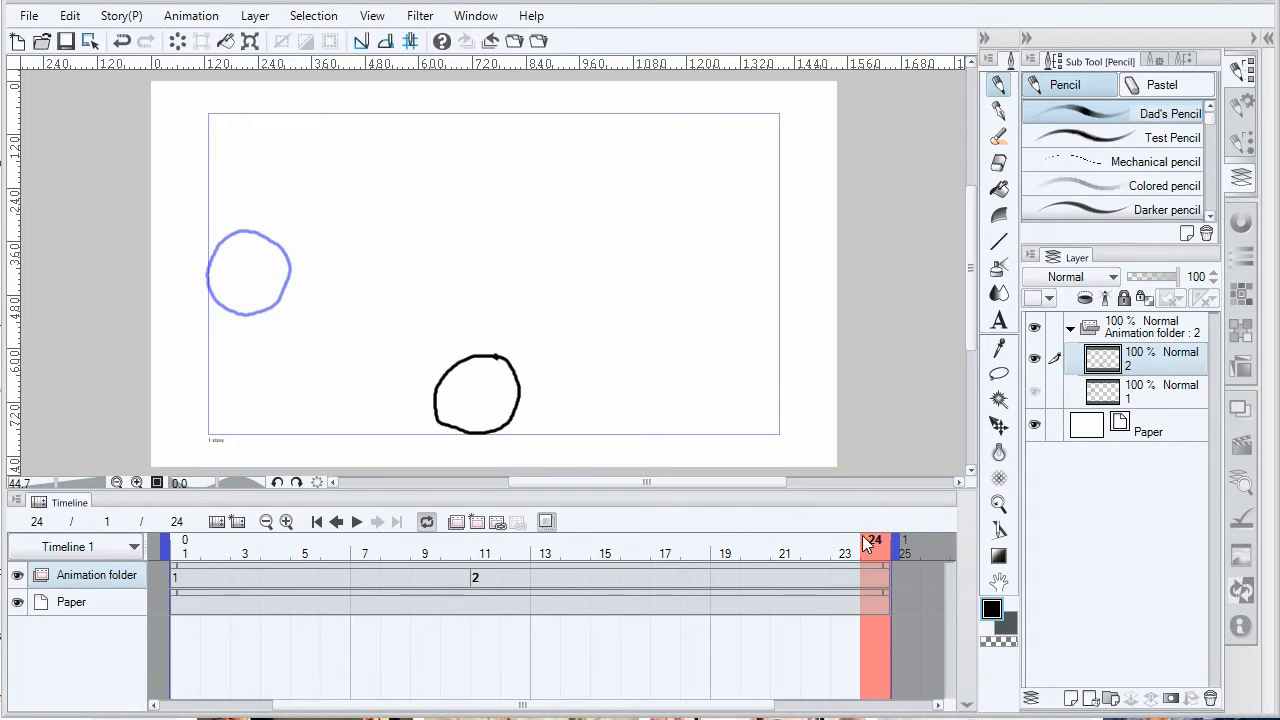
{"action": "left_click", "coordinate": [483, 520]}
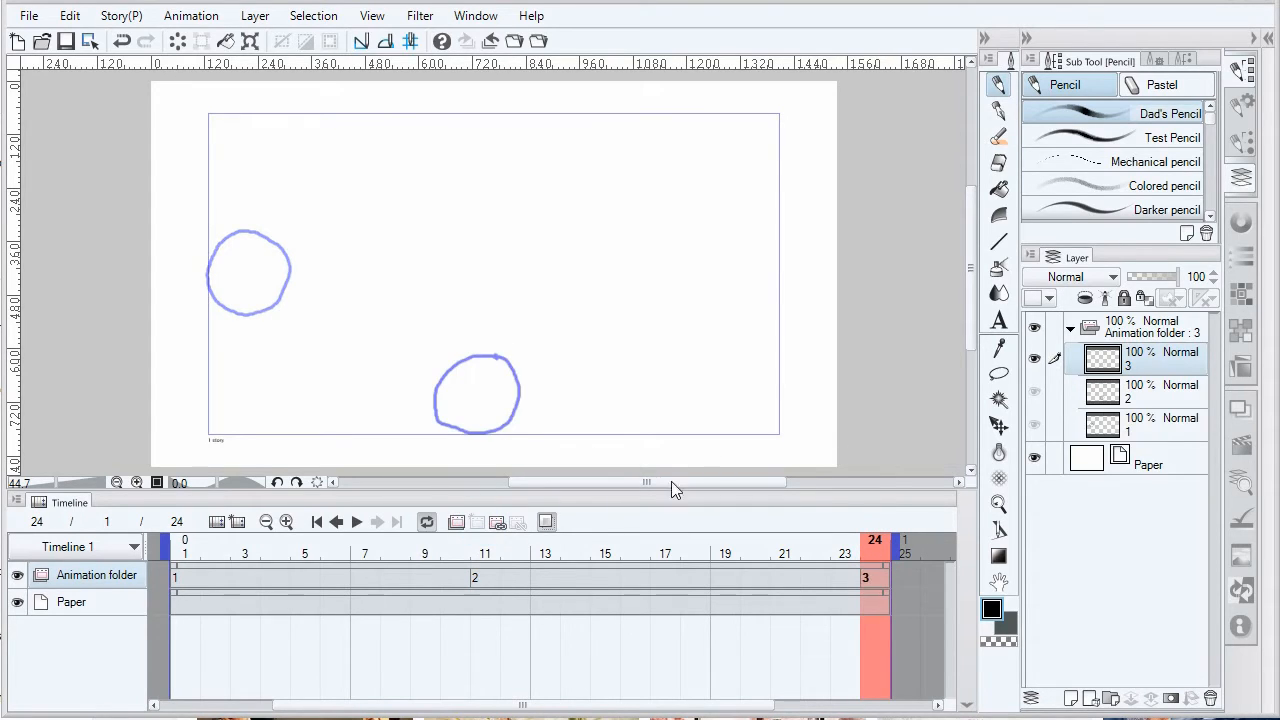
{"action": "mouse_move", "coordinate": [772, 245]}
{"action": "left_mouse_down"}
{"action": "mouse_move", "coordinate": [721, 258]}
{"action": "mouse_move", "coordinate": [720, 298]}
{"action": "mouse_move", "coordinate": [740, 317]}
{"action": "mouse_move", "coordinate": [765, 311]}
{"action": "mouse_move", "coordinate": [776, 250]}
{"action": "left_mouse_up"}
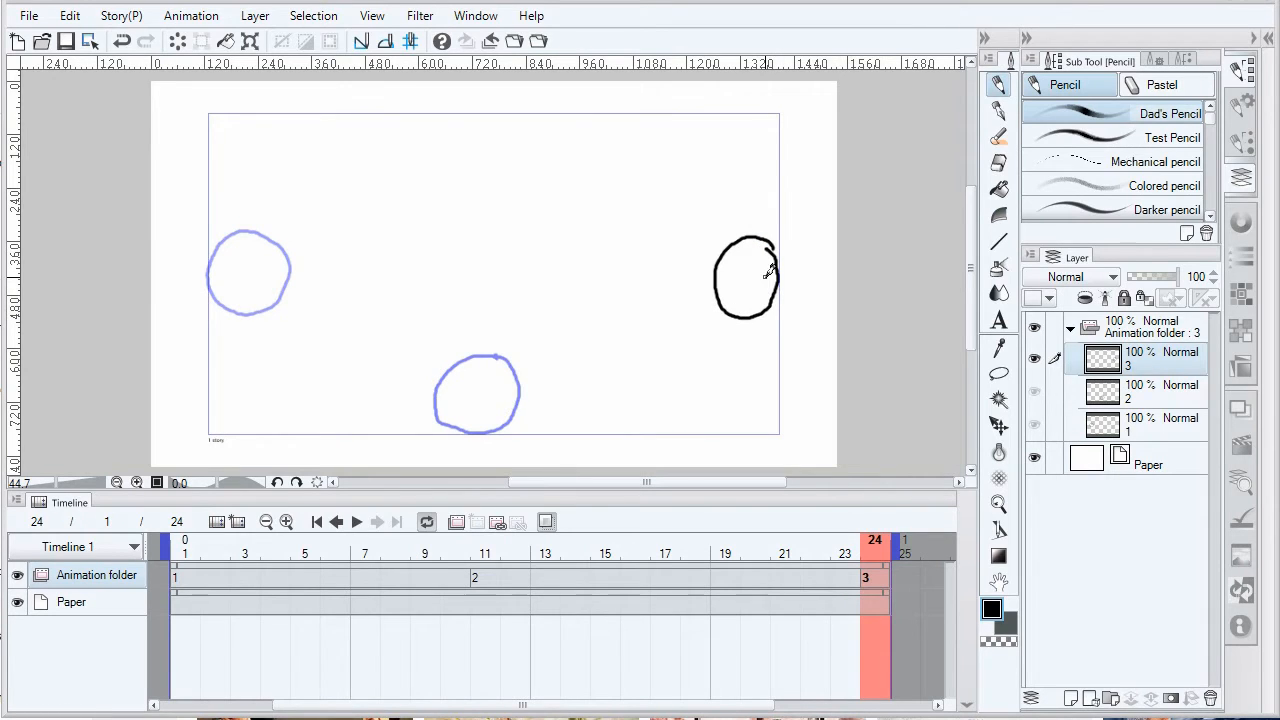
Add an in-between cel at frame 5 and draw a circle midway between the left-edge and bottom-center circles.
{"action": "left_click", "coordinate": [820, 562]}
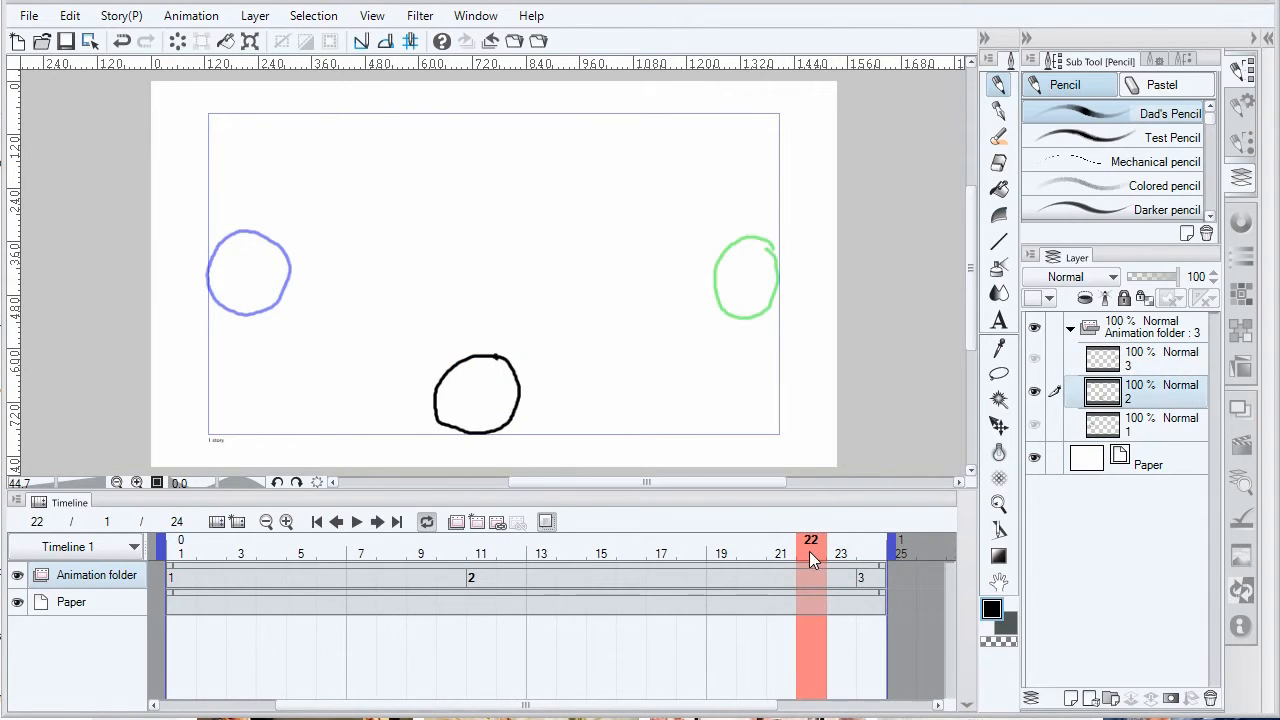
{"action": "left_click", "coordinate": [304, 556]}
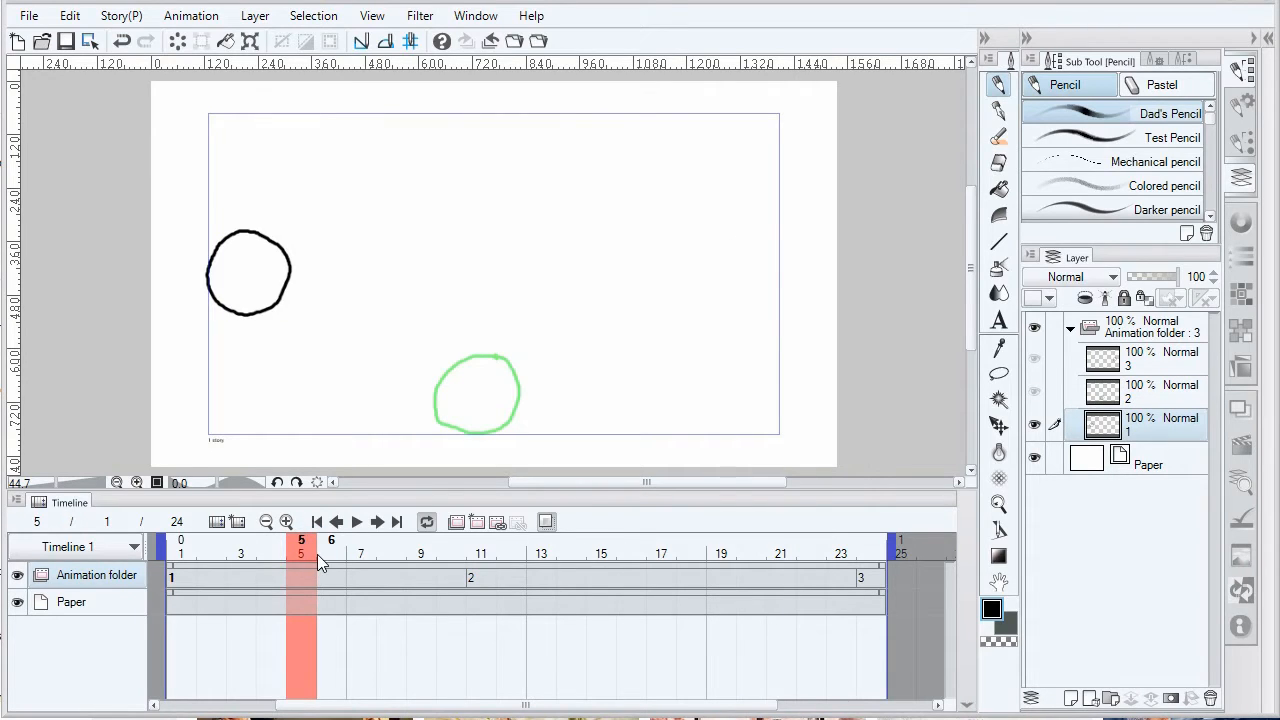
{"action": "left_click", "coordinate": [478, 524]}
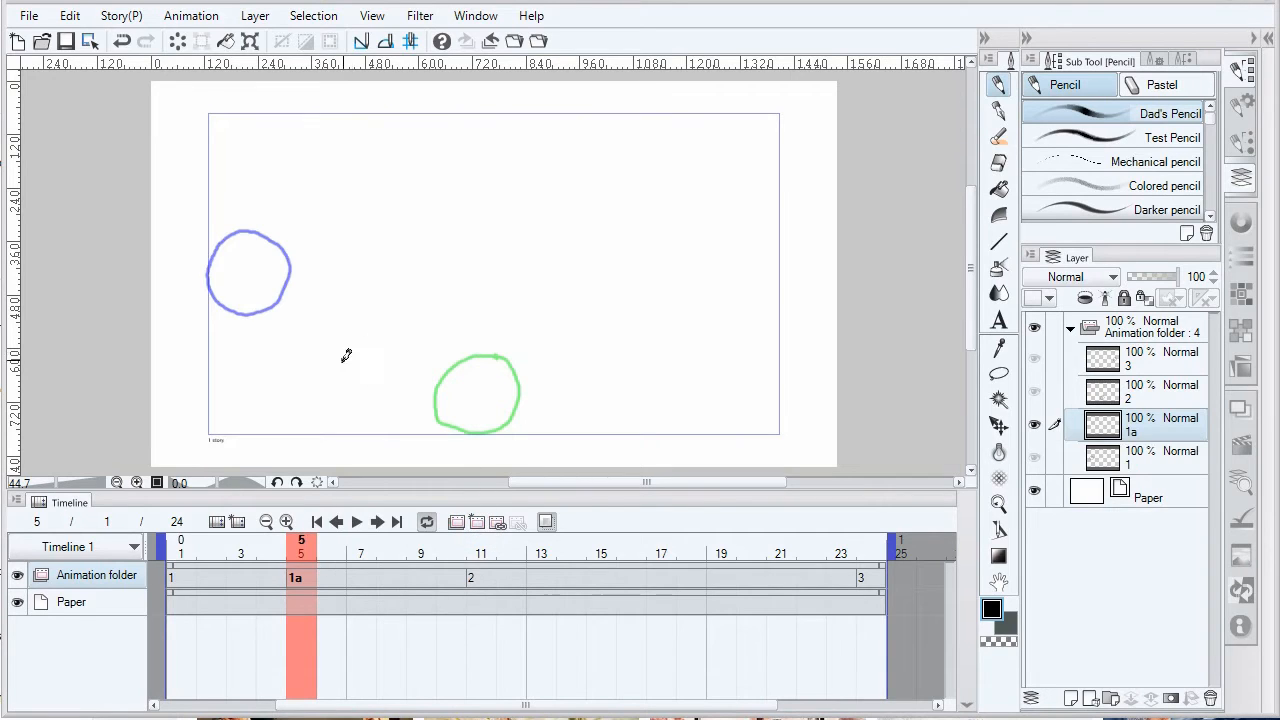
{"action": "mouse_move", "coordinate": [329, 317]}
{"action": "left_mouse_down"}
{"action": "mouse_move", "coordinate": [300, 354]}
{"action": "mouse_move", "coordinate": [320, 404]}
{"action": "mouse_move", "coordinate": [371, 399]}
{"action": "mouse_move", "coordinate": [377, 348]}
{"action": "mouse_move", "coordinate": [349, 323]}
{"action": "mouse_move", "coordinate": [304, 390]}
{"action": "left_mouse_up"}
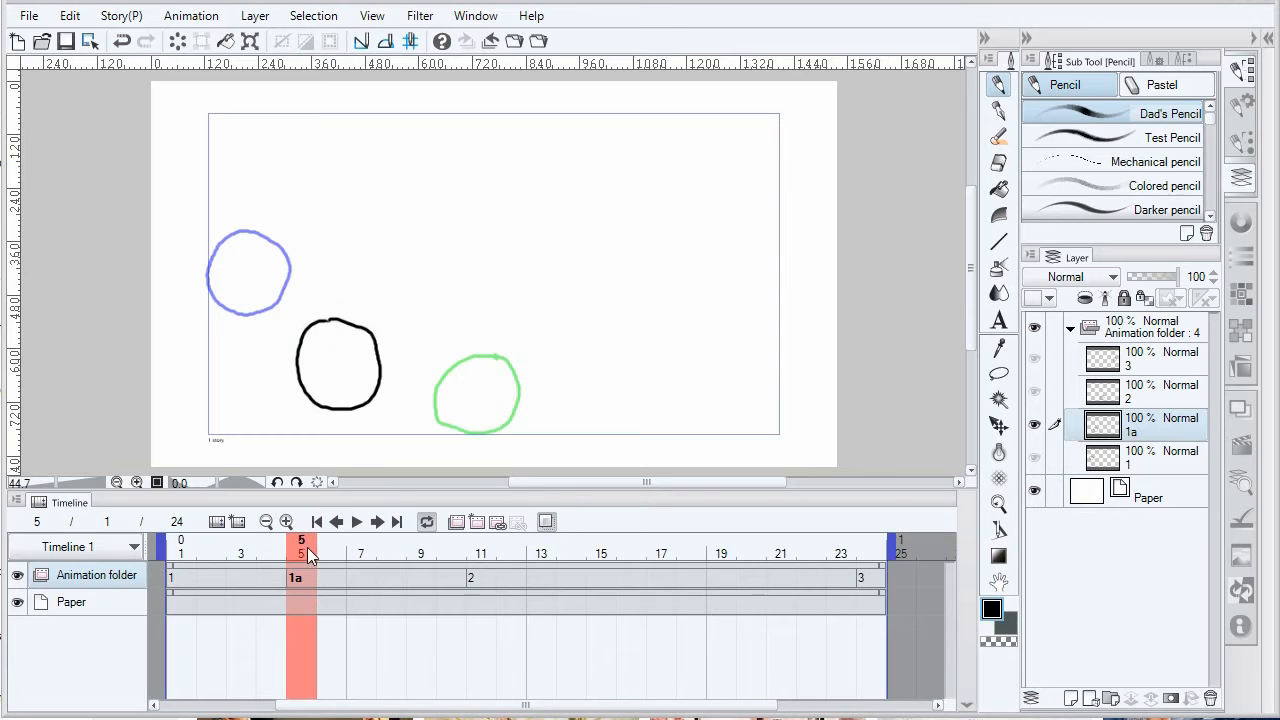
Add an in-between cel at frame 17 and draw a circle midway between the bottom-center and right-edge circles.
{"action": "left_click_drag", "start_coordinate": [309, 556], "coordinate": [649, 561]}
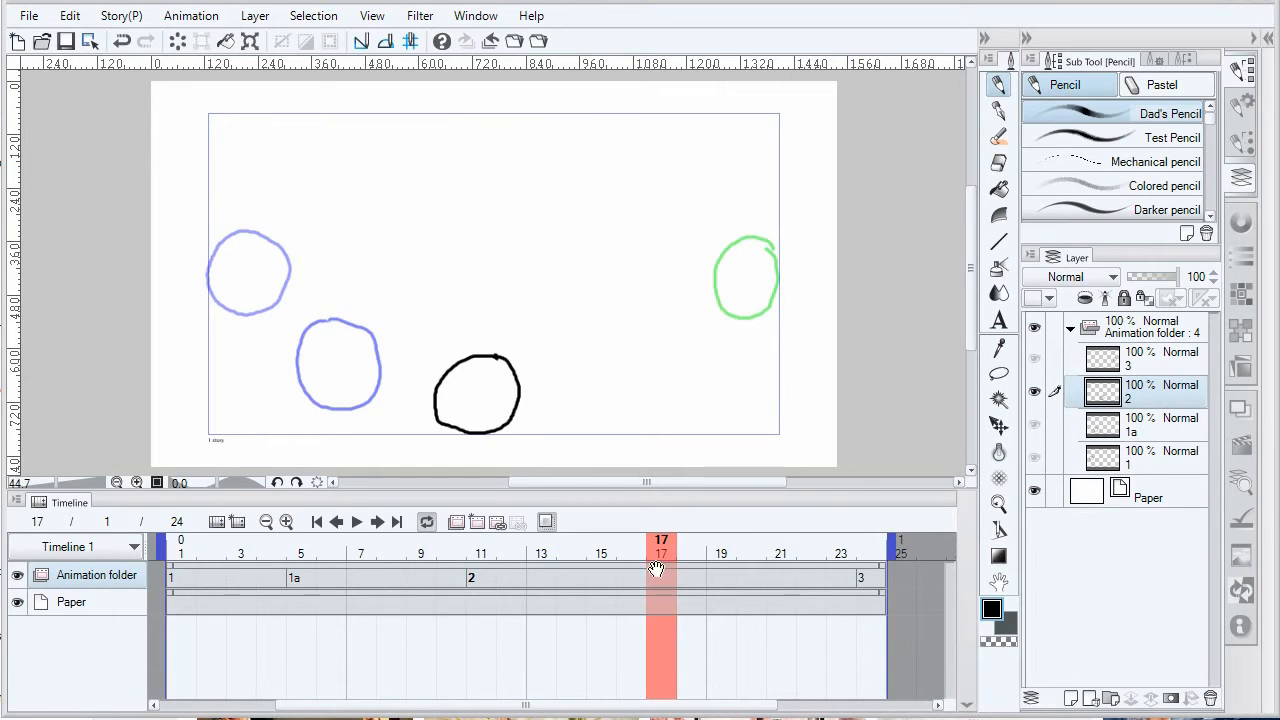
{"action": "left_click", "coordinate": [476, 522]}
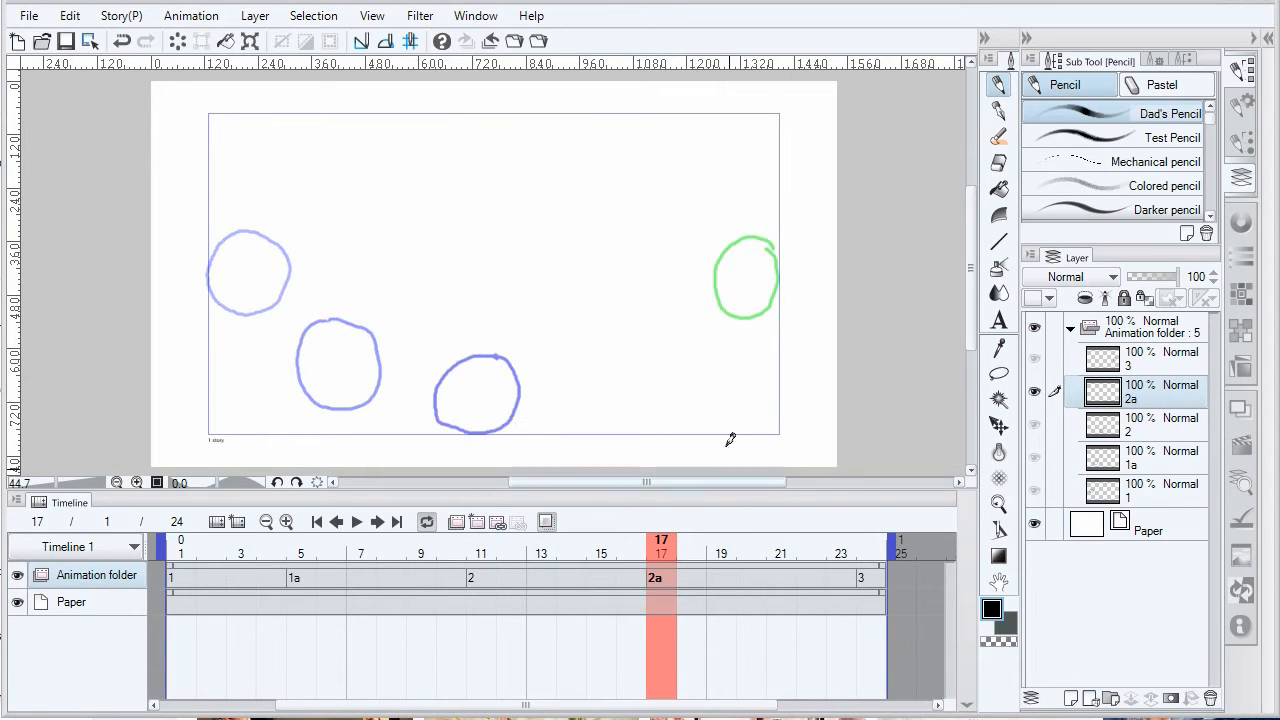
{"action": "left_click_drag", "start_coordinate": [645, 312], "coordinate": [613, 317]}
{"action": "mouse_move", "coordinate": [627, 400]}
{"action": "left_mouse_down"}
{"action": "mouse_move", "coordinate": [675, 376]}
{"action": "mouse_move", "coordinate": [638, 308]}
{"action": "left_mouse_up"}
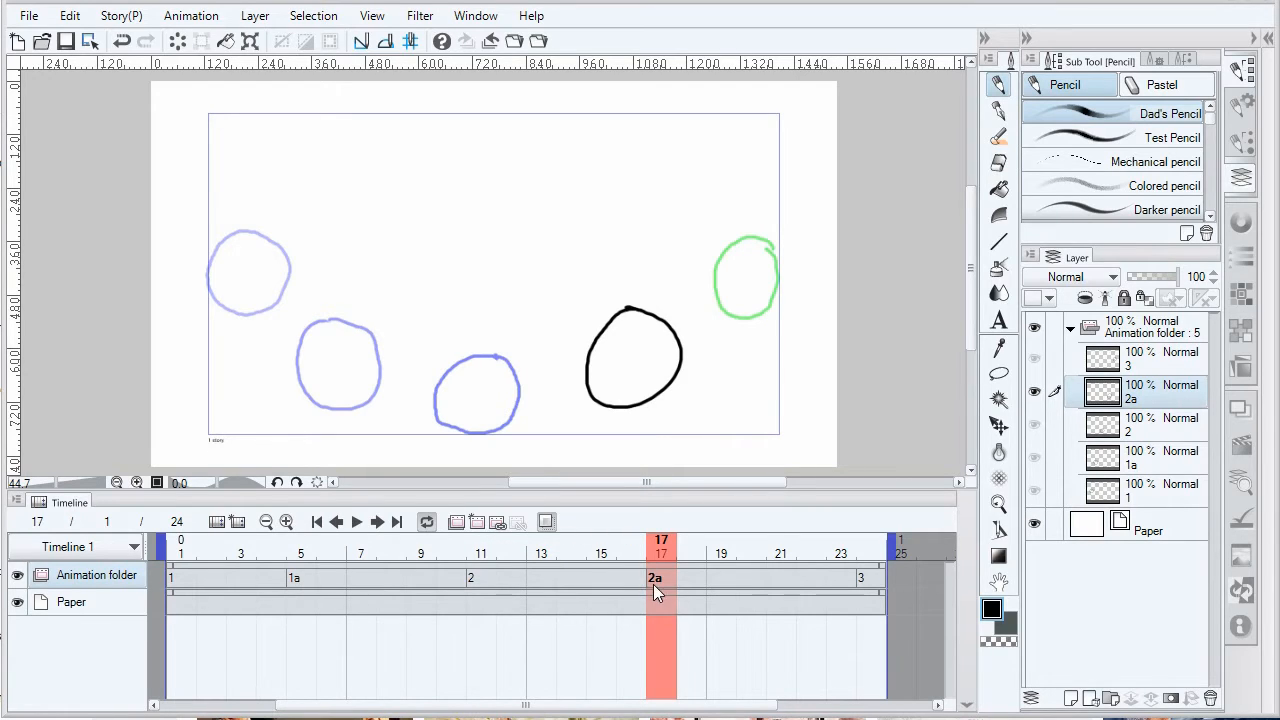
Rename the cel at frame 17 to "whatever".
{"action": "double_click", "coordinate": [1134, 398]}
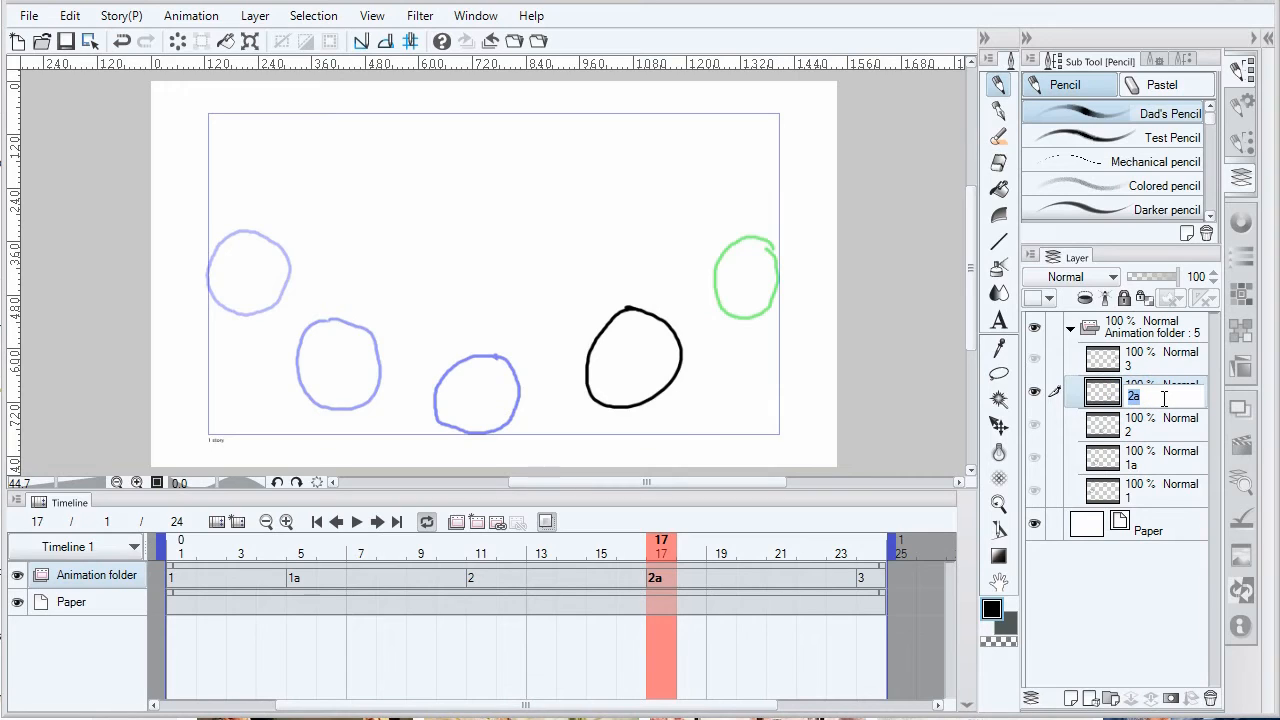
{"action": "type", "text": "whatever"}
{"action": "key", "text": "Return"}
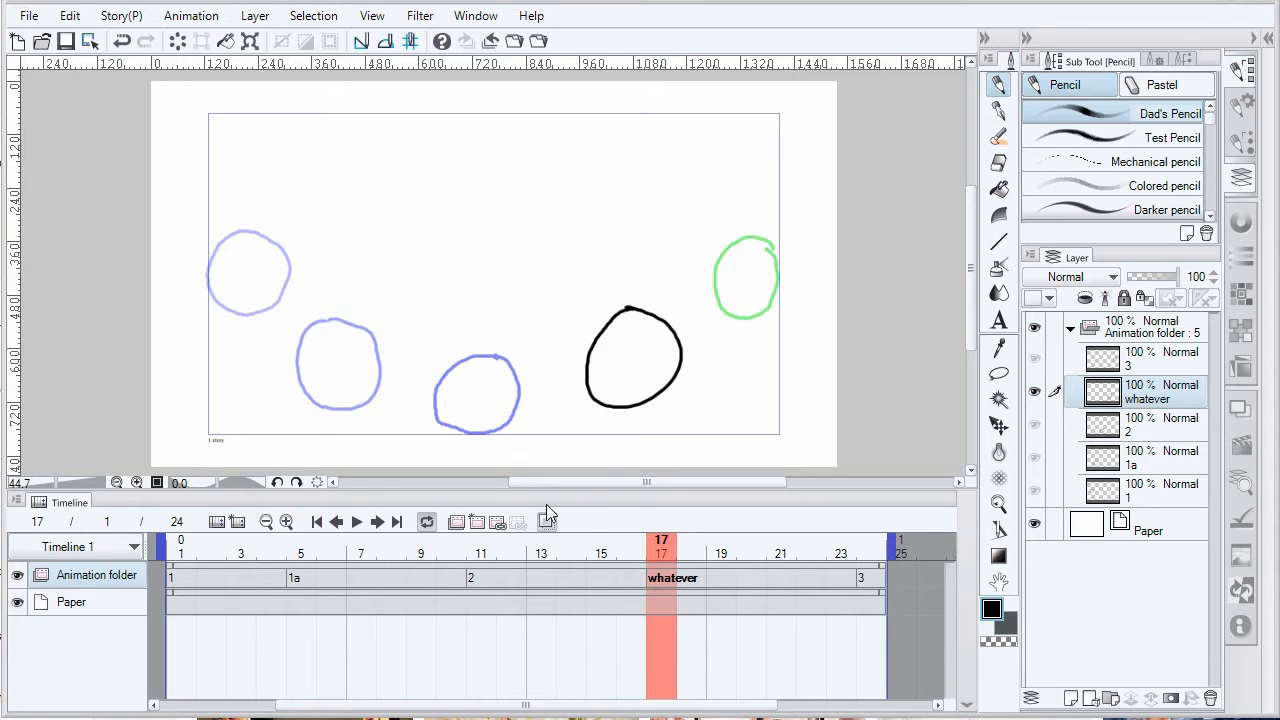
Renumber all the animation cels using Standardize in order of timeline.
{"action": "left_click", "coordinate": [191, 16]}
{"action": "mouse_move", "coordinate": [245, 95]}
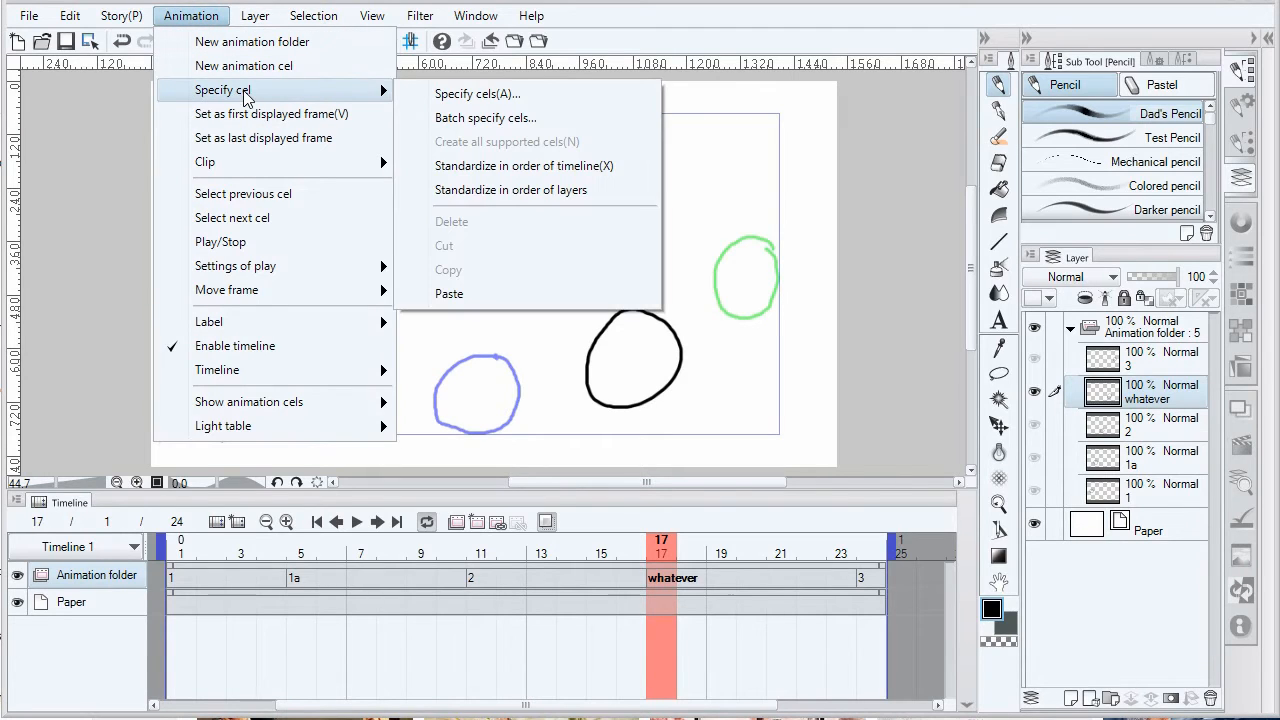
{"action": "left_click", "coordinate": [535, 168]}
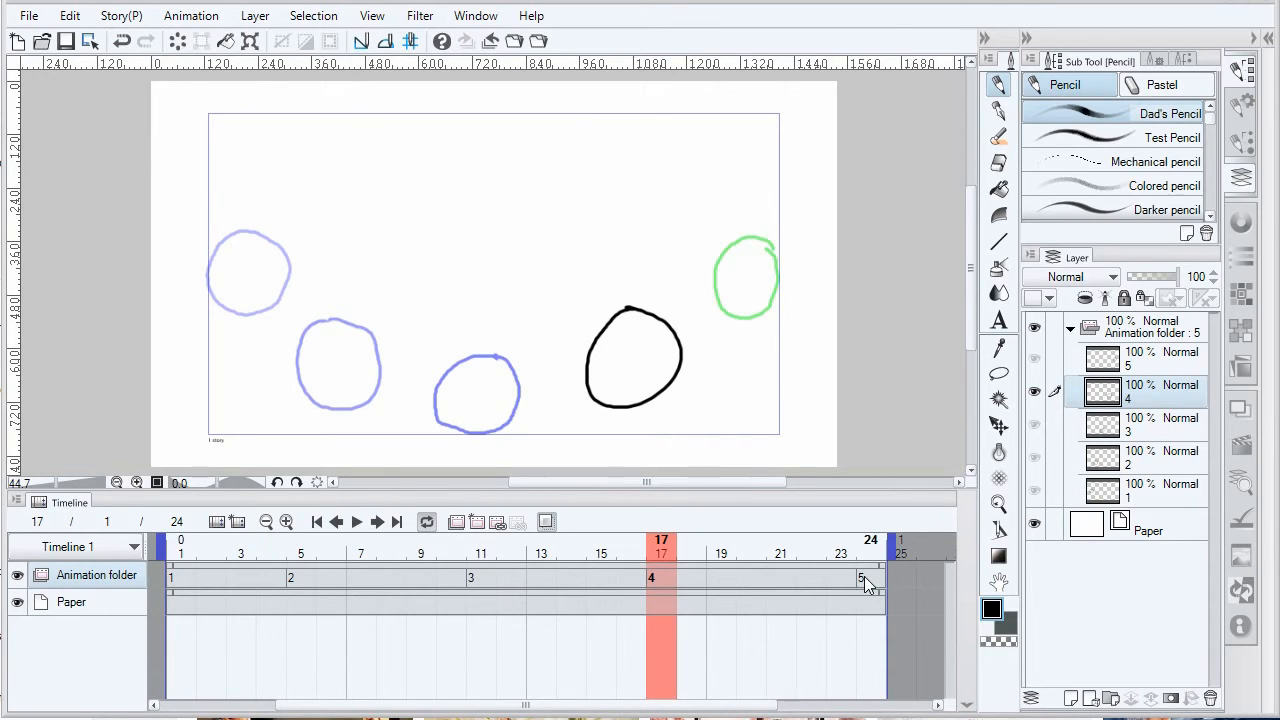
Retime the animation by moving cel 2 to frame 2, cel 3 to frame 3 and cel 4 to frame 22.
{"action": "left_click", "coordinate": [289, 581]}
{"action": "left_click_drag", "start_coordinate": [230, 602], "coordinate": [211, 606]}
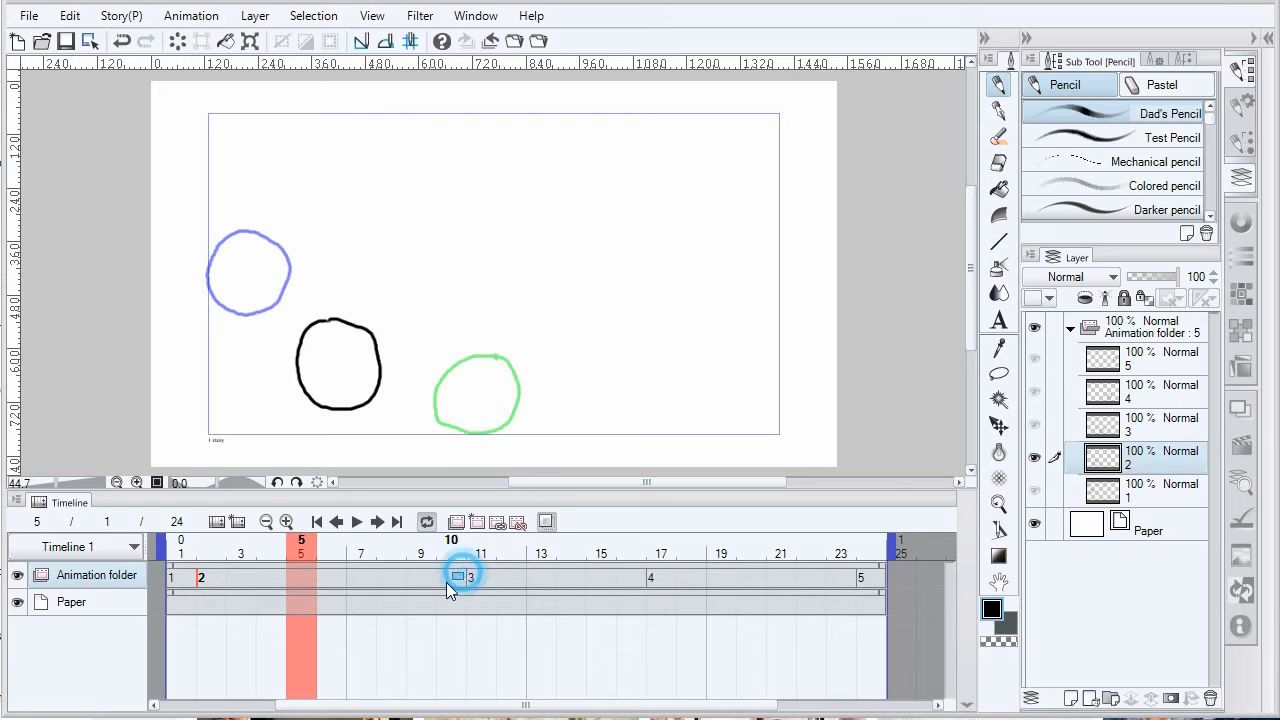
{"action": "left_click_drag", "start_coordinate": [446, 582], "coordinate": [318, 586]}
{"action": "left_click", "coordinate": [470, 578]}
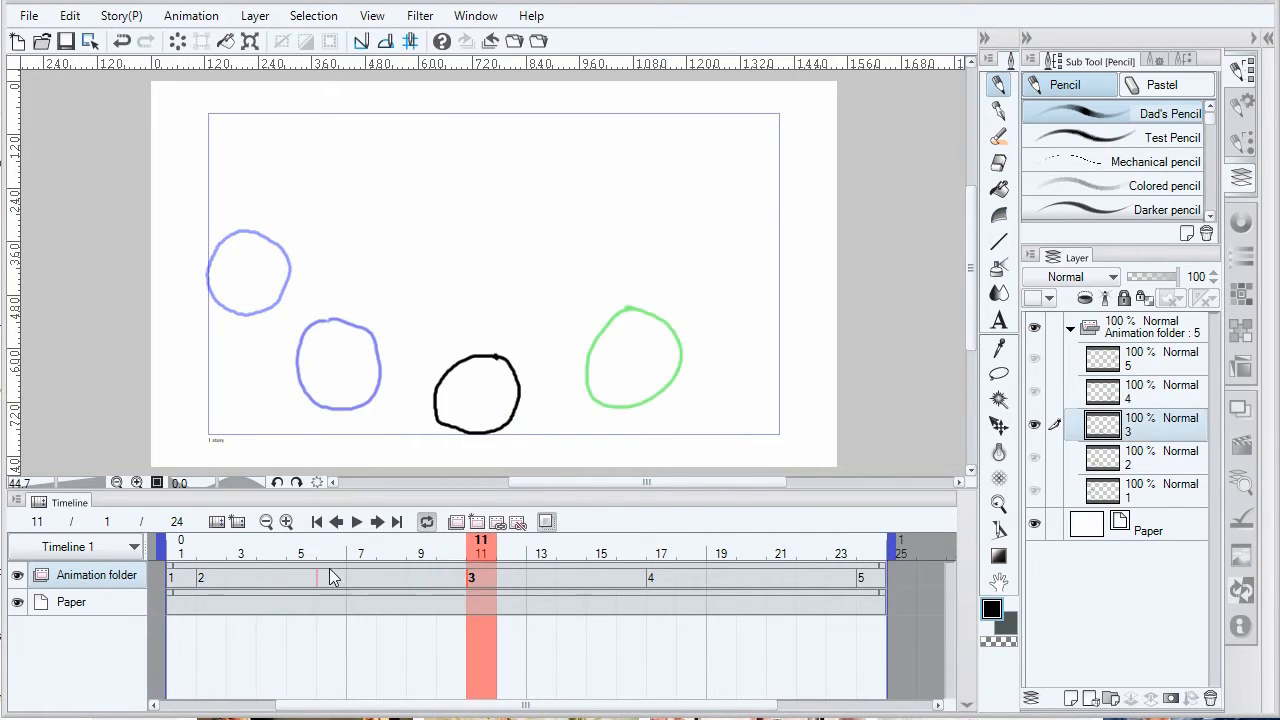
{"action": "left_click_drag", "start_coordinate": [256, 568], "coordinate": [242, 578]}
{"action": "left_click_drag", "start_coordinate": [645, 582], "coordinate": [811, 594]}
Return to frame 1 and play the animation to check the new cel timing.
{"action": "left_click_drag", "start_coordinate": [210, 556], "coordinate": [180, 545]}
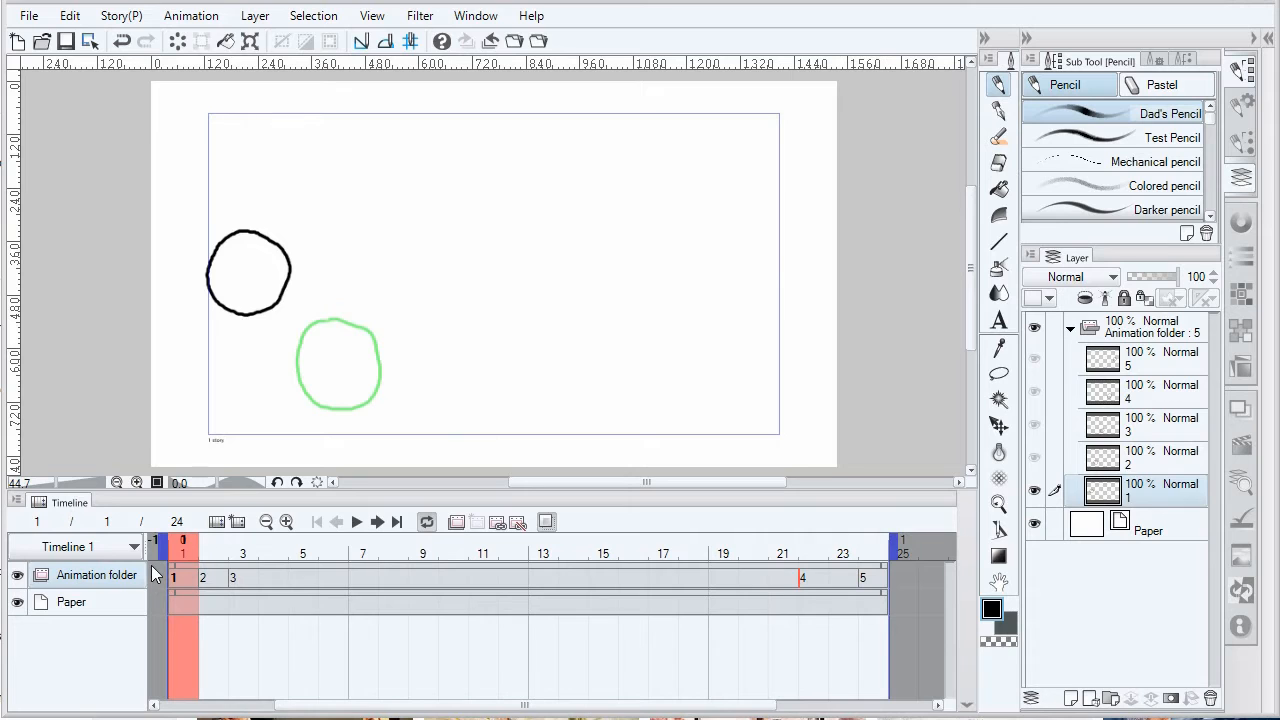
{"action": "left_click", "coordinate": [357, 522]}
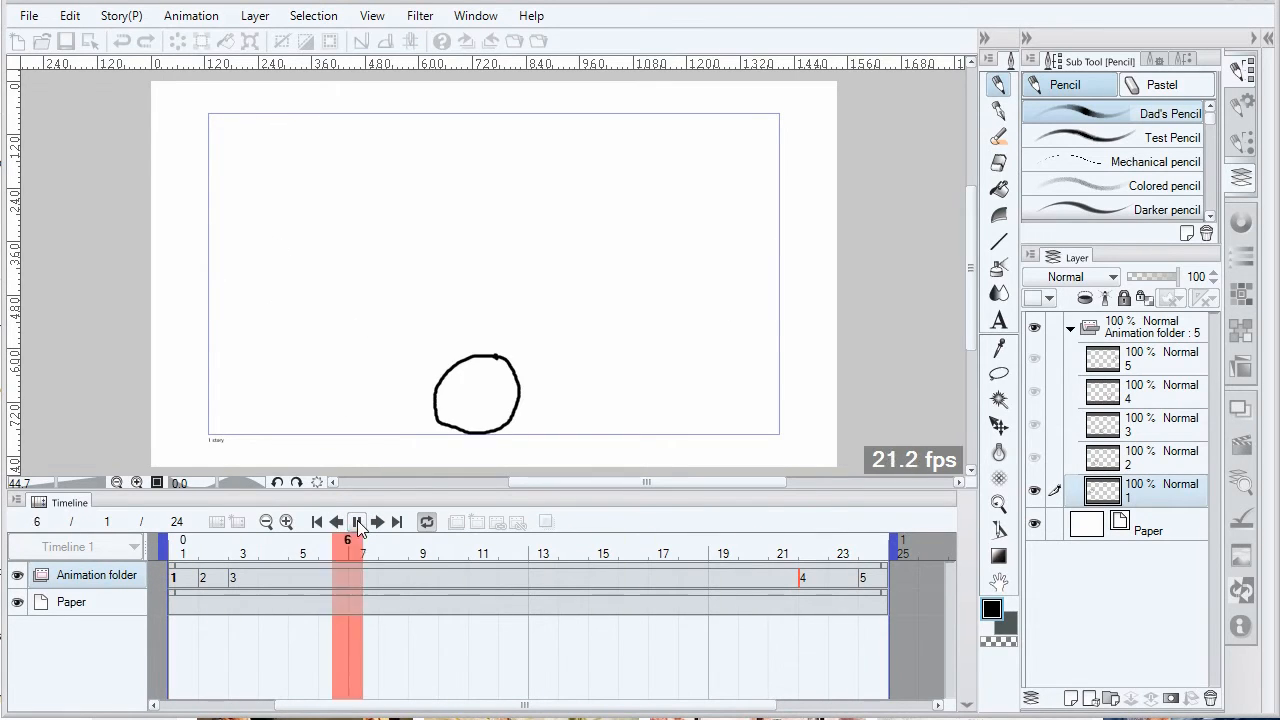
{"action": "left_click", "coordinate": [357, 522]}
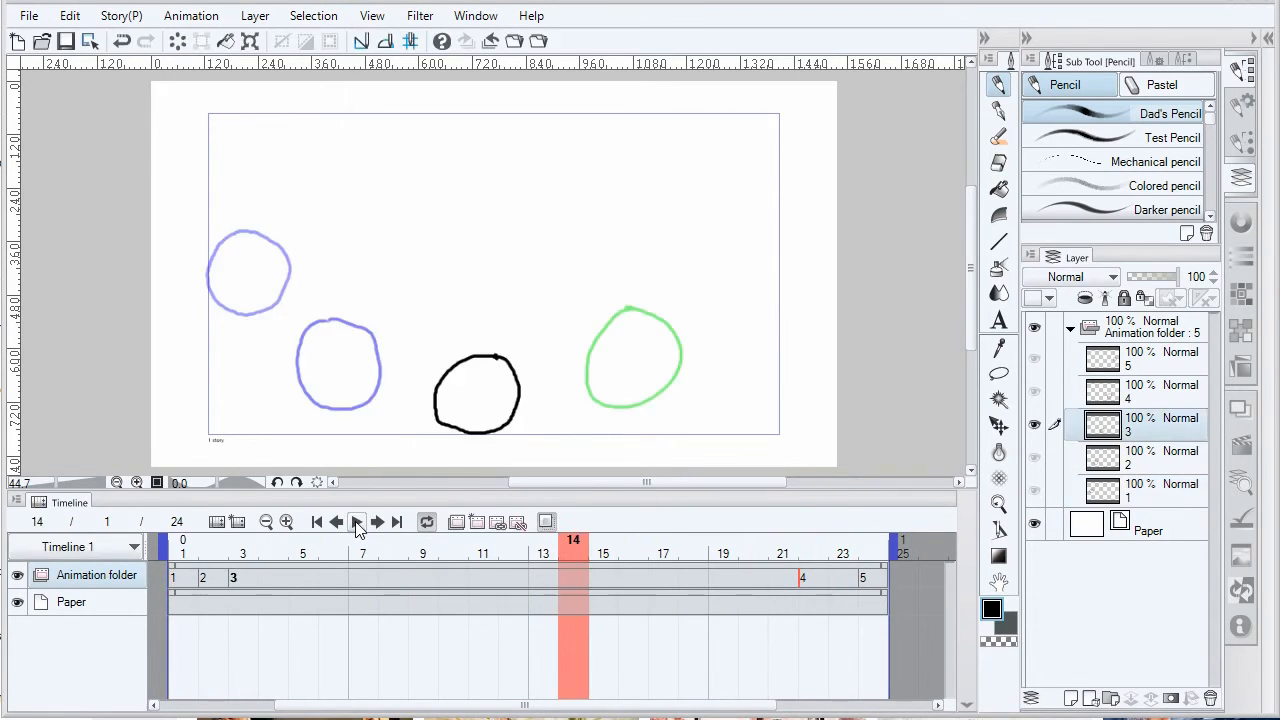
{"action": "left_click", "coordinate": [357, 522]}
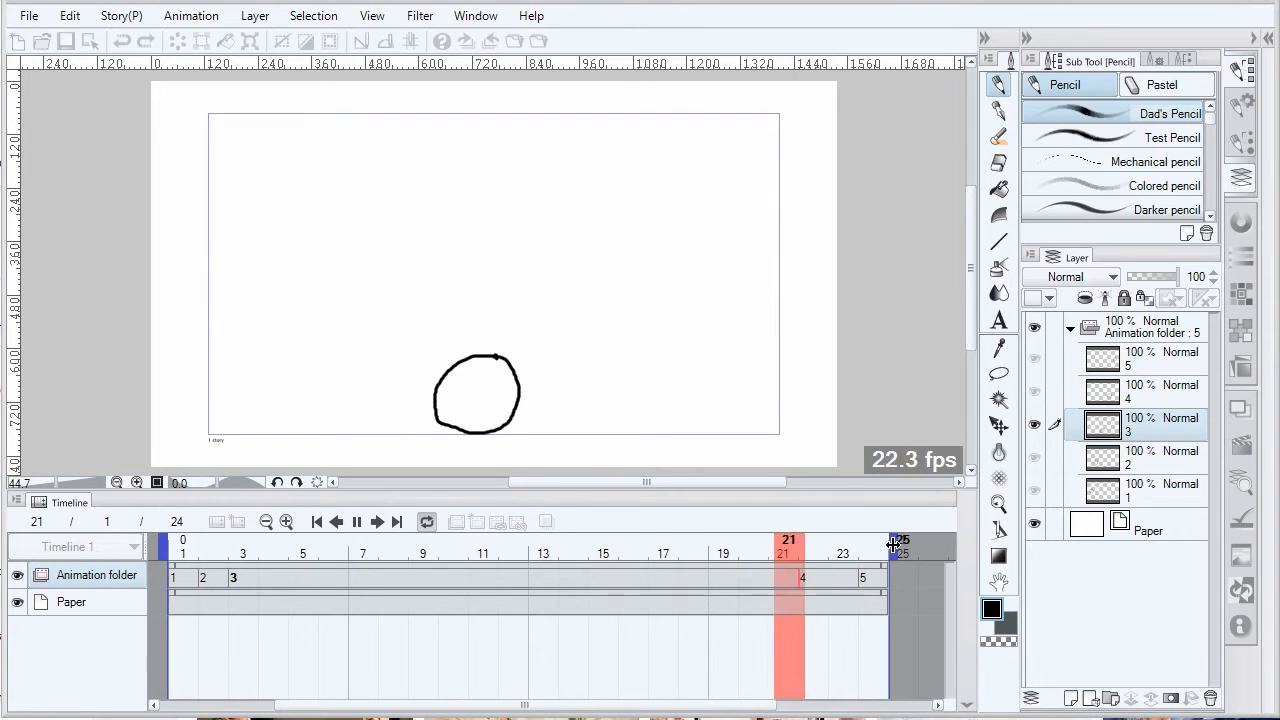
Limit the playback range to frames 5 through 14 and play that section of the animation.
{"action": "mouse_move", "coordinate": [893, 547]}
{"action": "left_mouse_down"}
{"action": "mouse_move", "coordinate": [793, 530]}
{"action": "mouse_move", "coordinate": [593, 540]}
{"action": "left_mouse_up"}
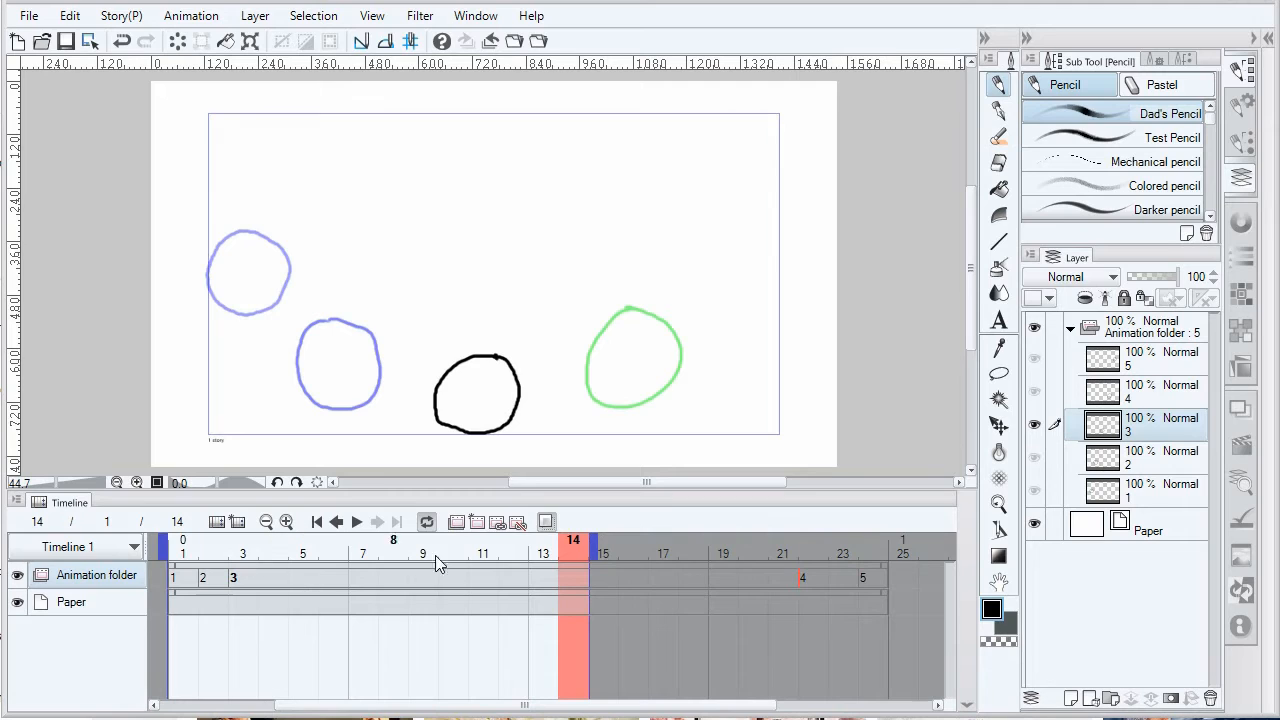
{"action": "left_click_drag", "start_coordinate": [163, 545], "coordinate": [284, 545]}
{"action": "left_click", "coordinate": [357, 522]}
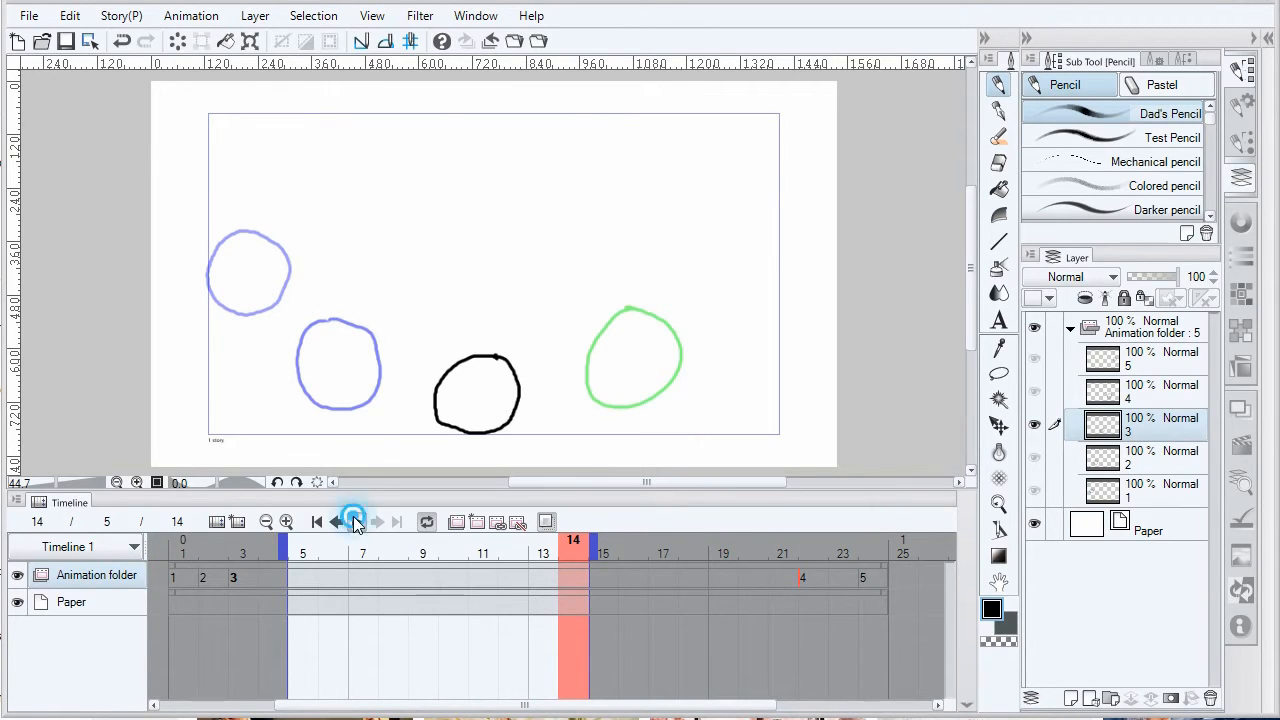
{"action": "left_click", "coordinate": [357, 522]}
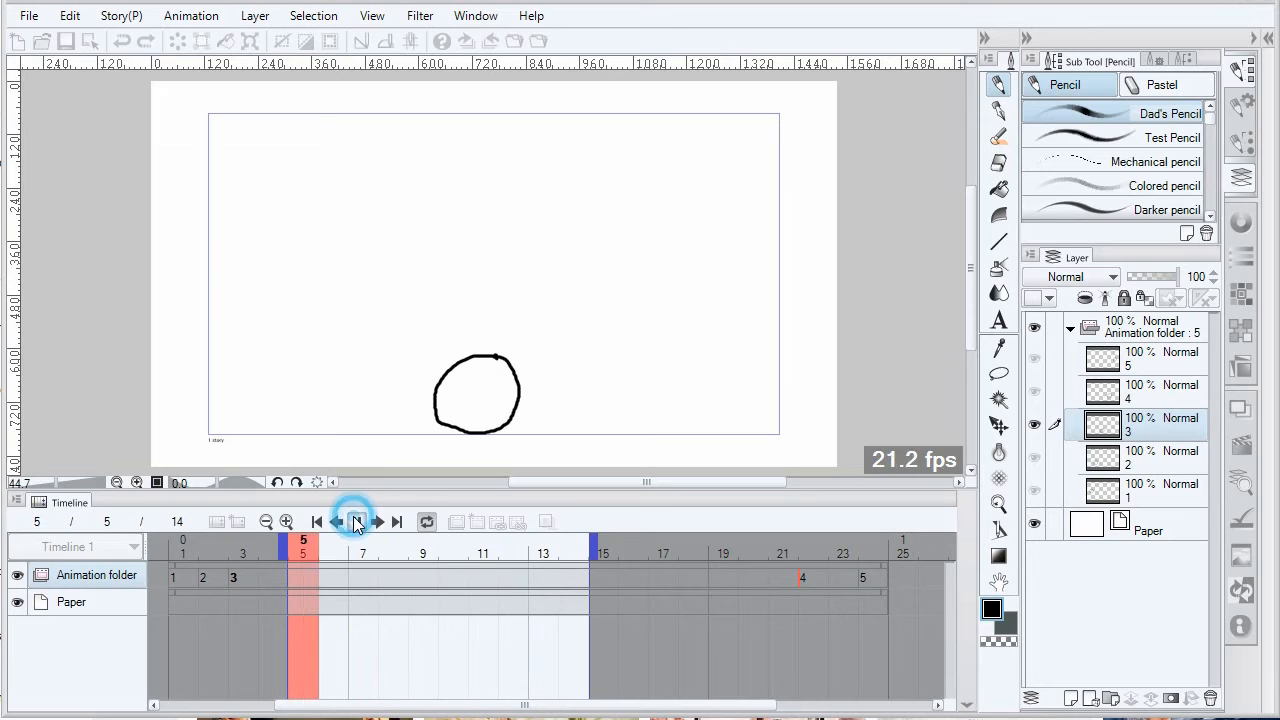
Move the playback start back to frame 1 and play frames 1 through 14.
{"action": "left_click_drag", "start_coordinate": [230, 545], "coordinate": [163, 546]}
{"action": "left_click", "coordinate": [355, 522]}
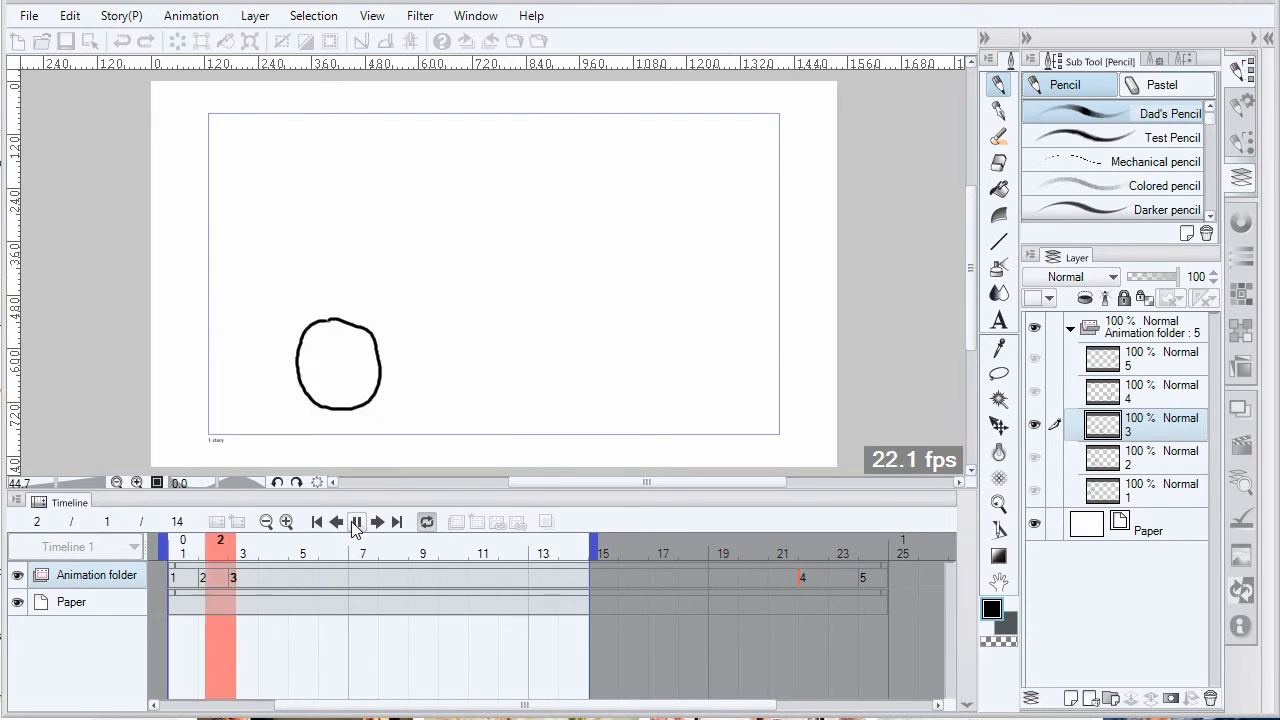
{"action": "left_click", "coordinate": [355, 522]}
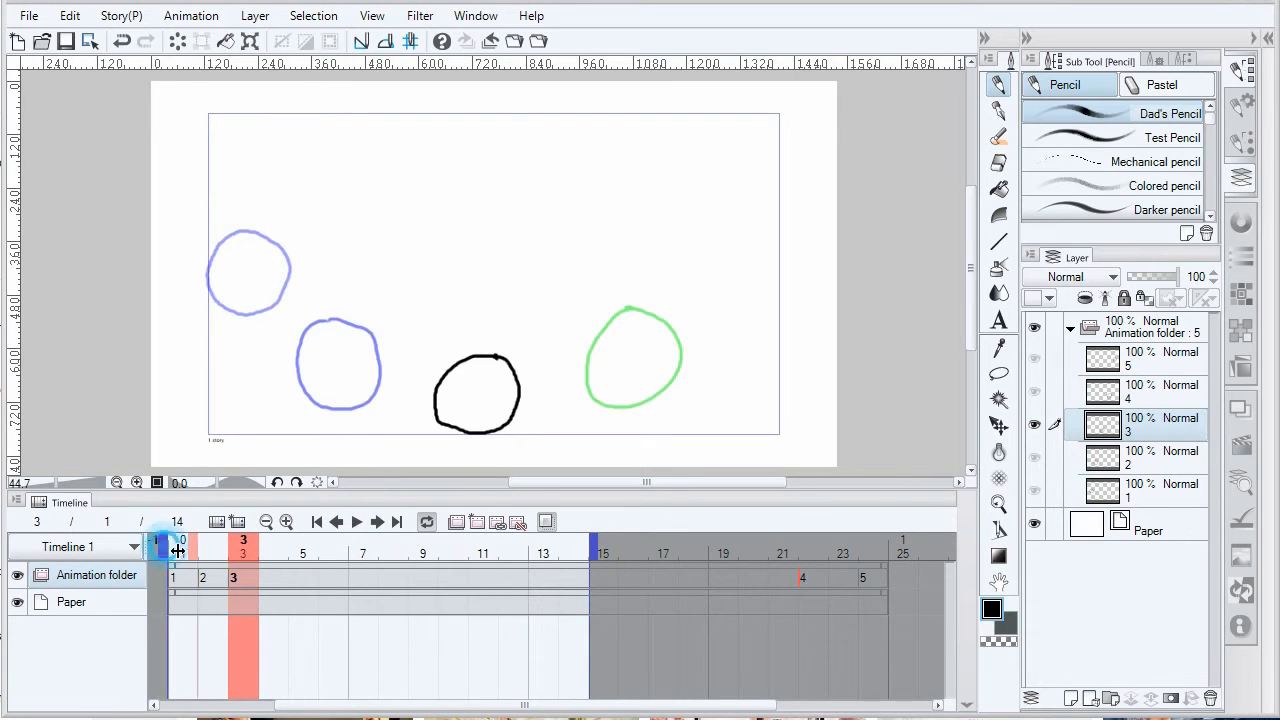
Set the playback range to frames 14 through 24 and play that section.
{"action": "left_click_drag", "start_coordinate": [163, 546], "coordinate": [492, 546]}
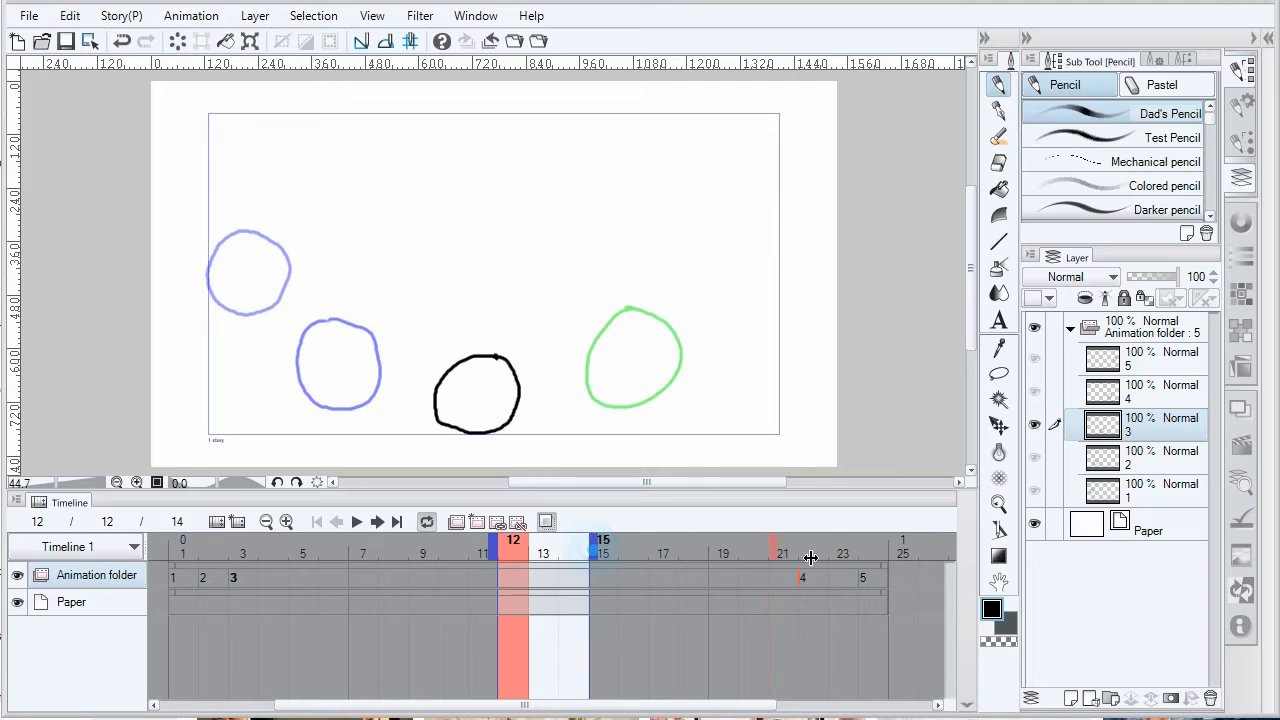
{"action": "left_click", "coordinate": [893, 546]}
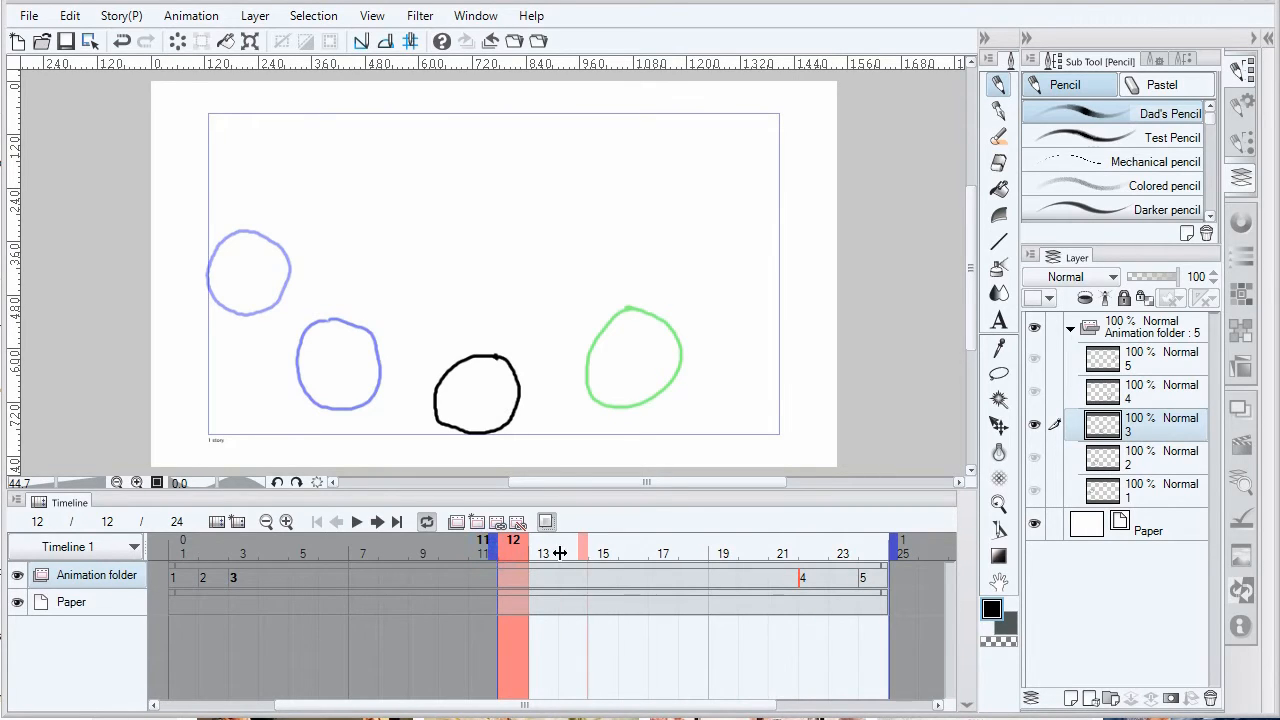
{"action": "left_click_drag", "start_coordinate": [497, 548], "coordinate": [557, 548]}
{"action": "left_click", "coordinate": [357, 522]}
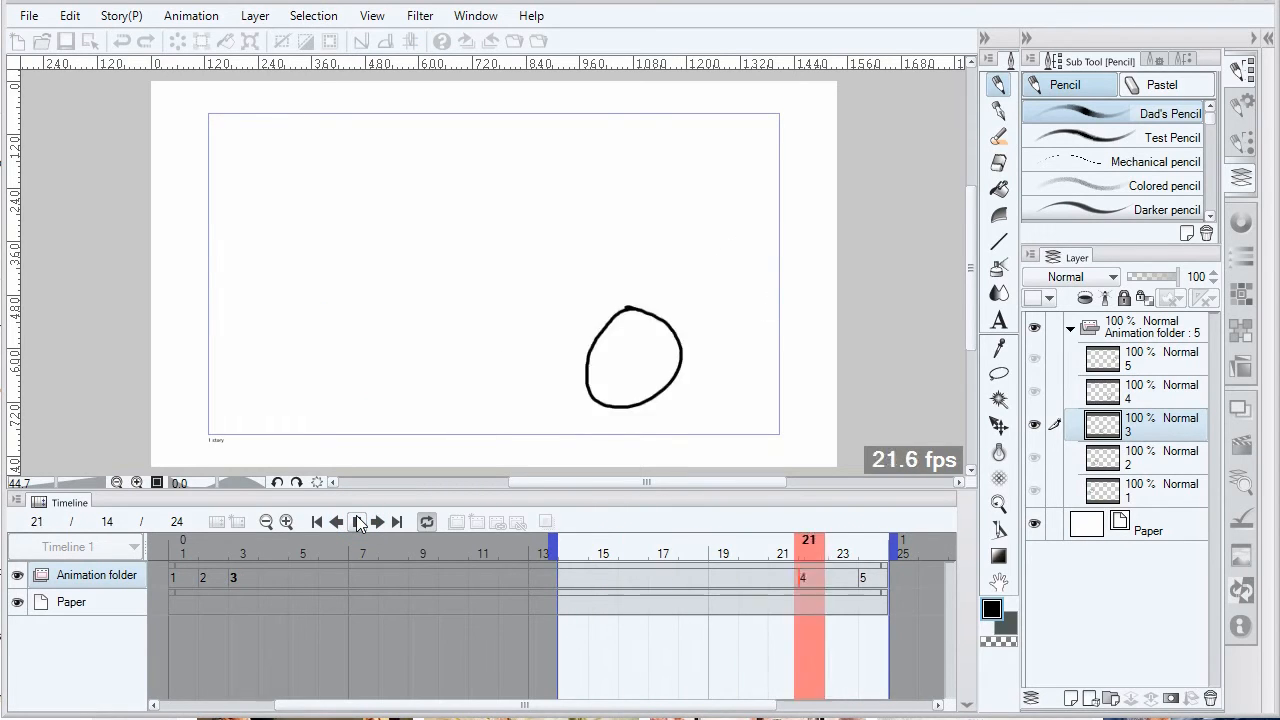
{"action": "left_click", "coordinate": [359, 523]}
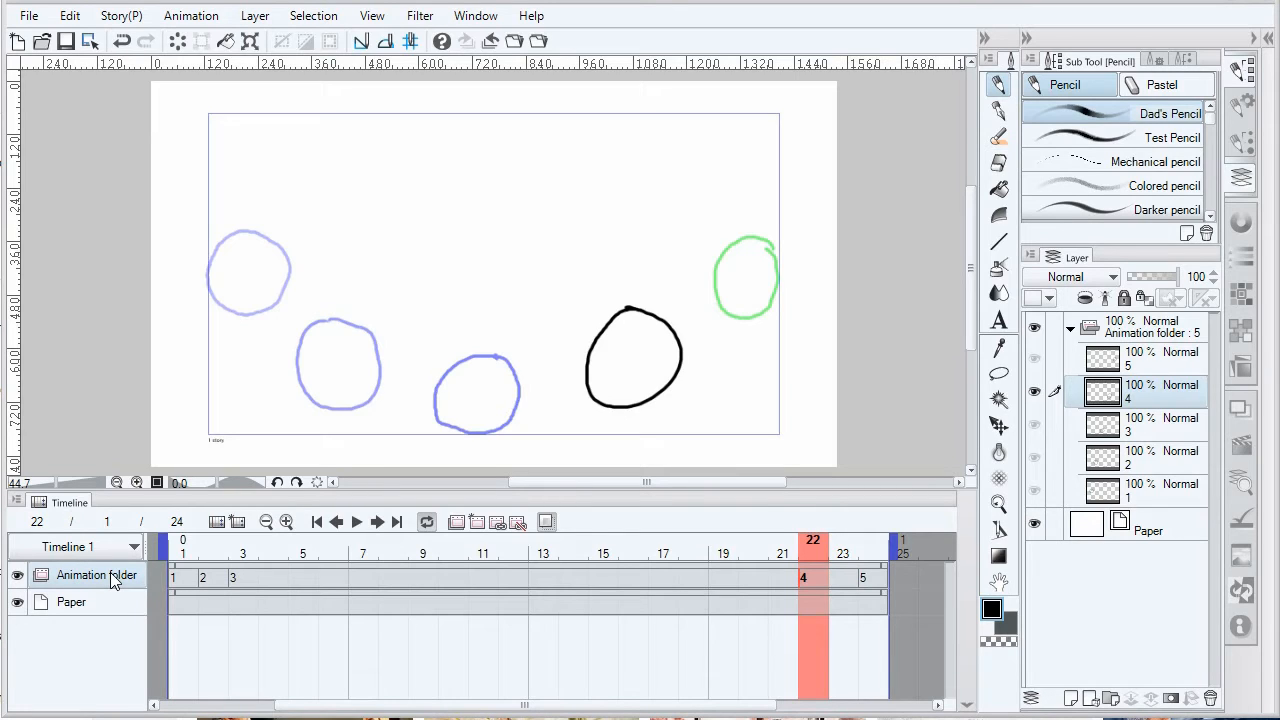
Create a new animation folder above the existing one and name it "straight".
{"action": "left_click", "coordinate": [457, 523]}
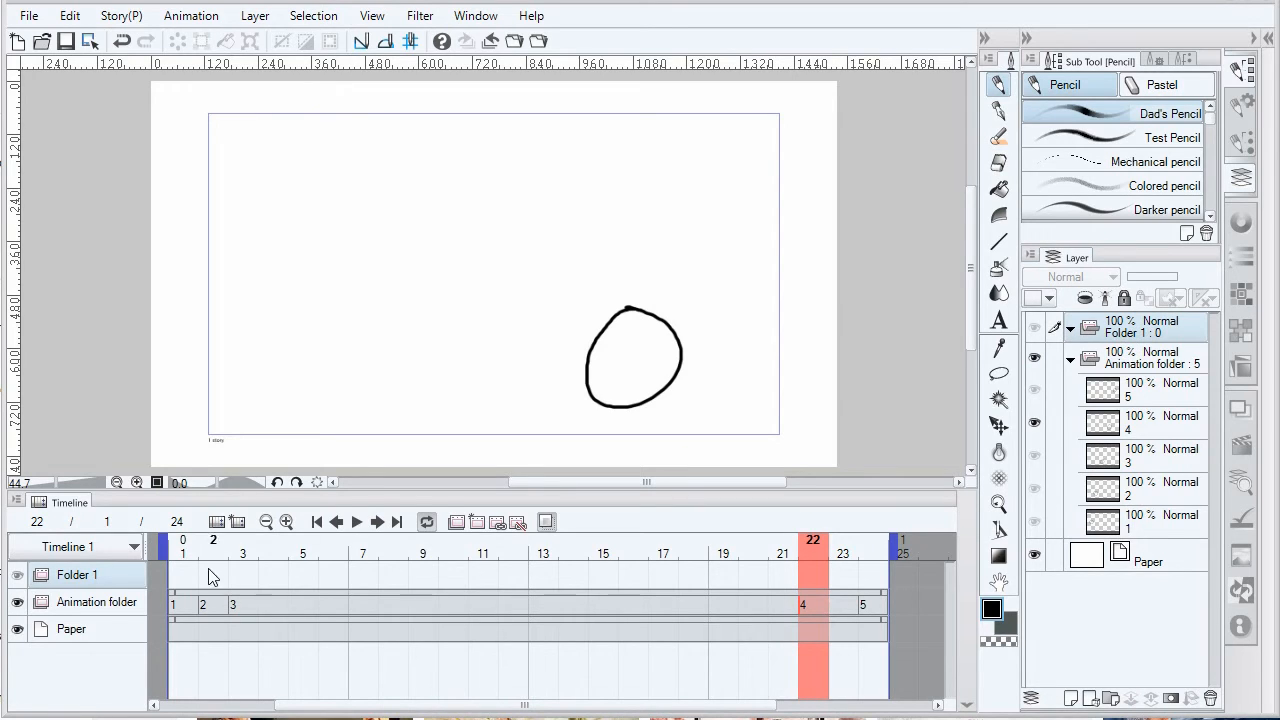
{"action": "double_click", "coordinate": [80, 576]}
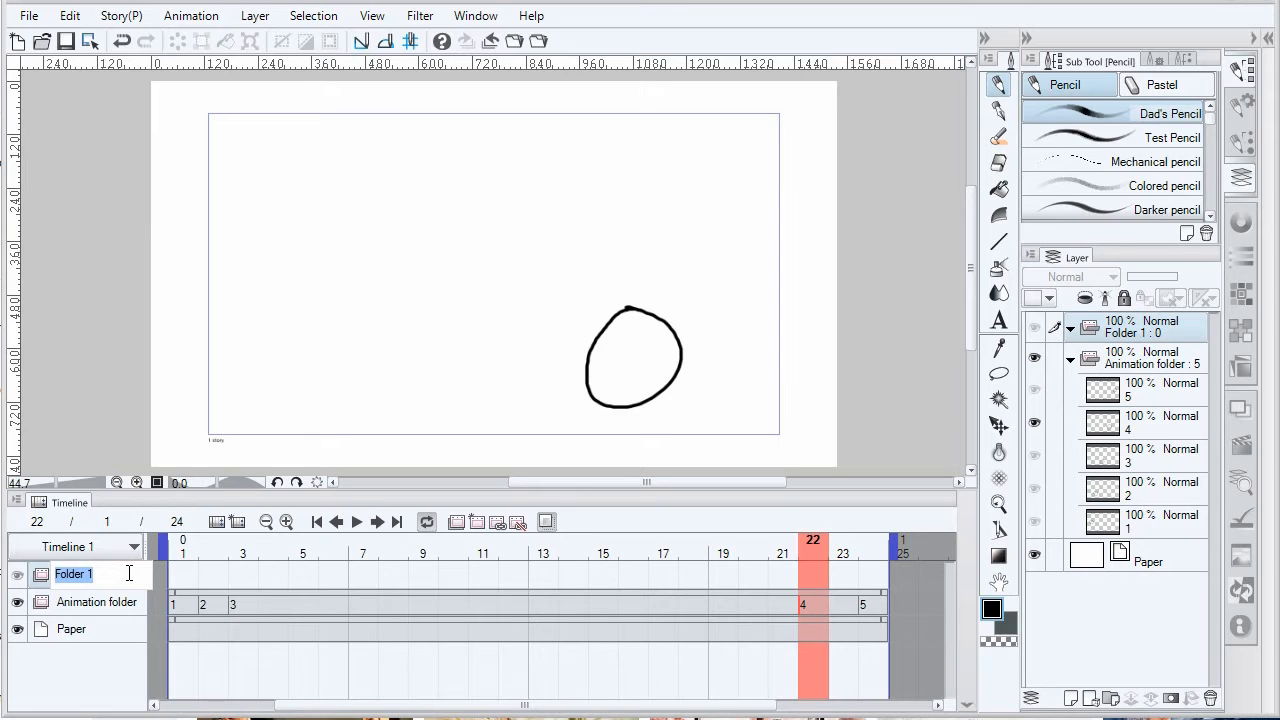
{"action": "type", "text": "lin"}
{"action": "key", "text": "Return"}
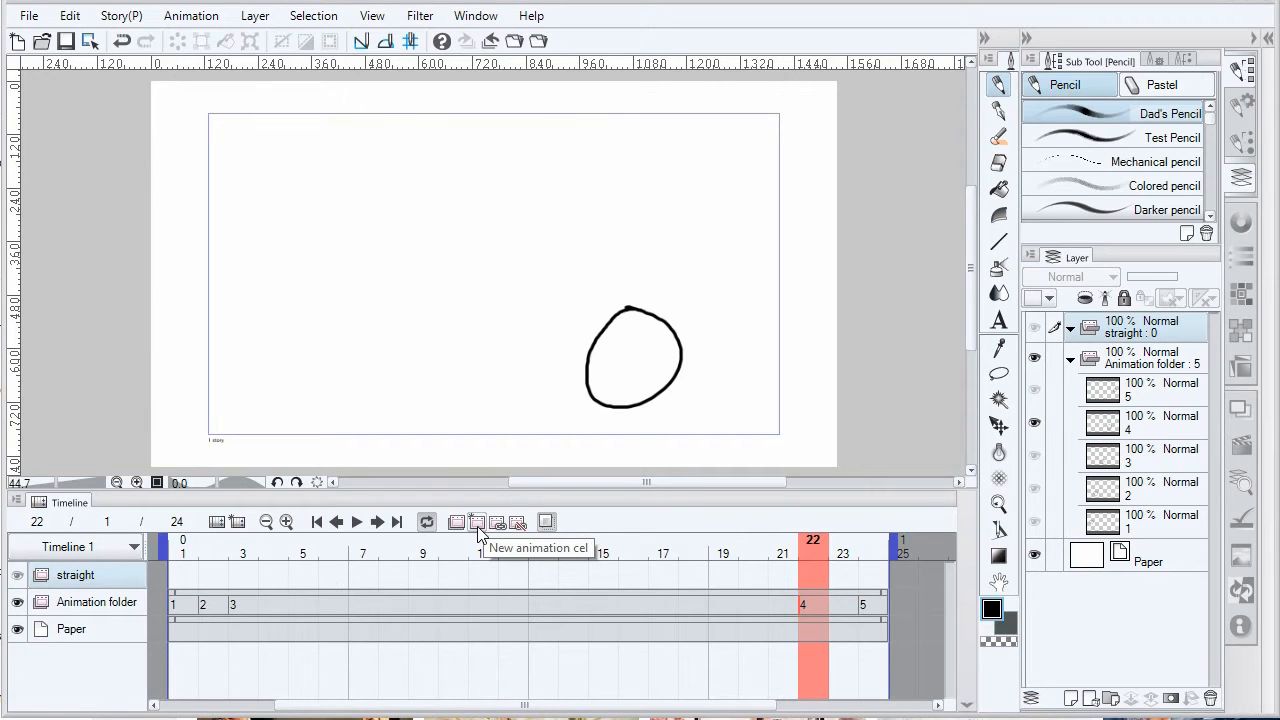
Add a new animation cel at frame 1 of the "straight" folder and draw a short horizontal line above the circle.
{"action": "left_click", "coordinate": [183, 547]}
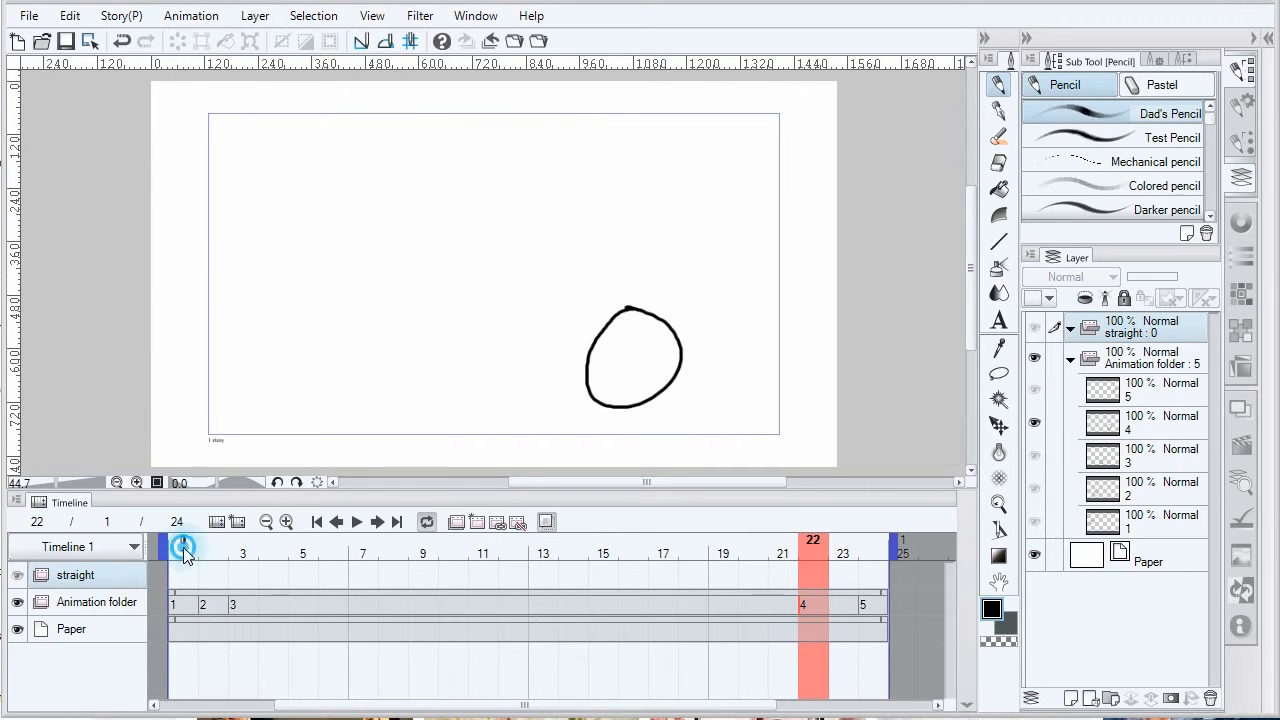
{"action": "left_click", "coordinate": [476, 522]}
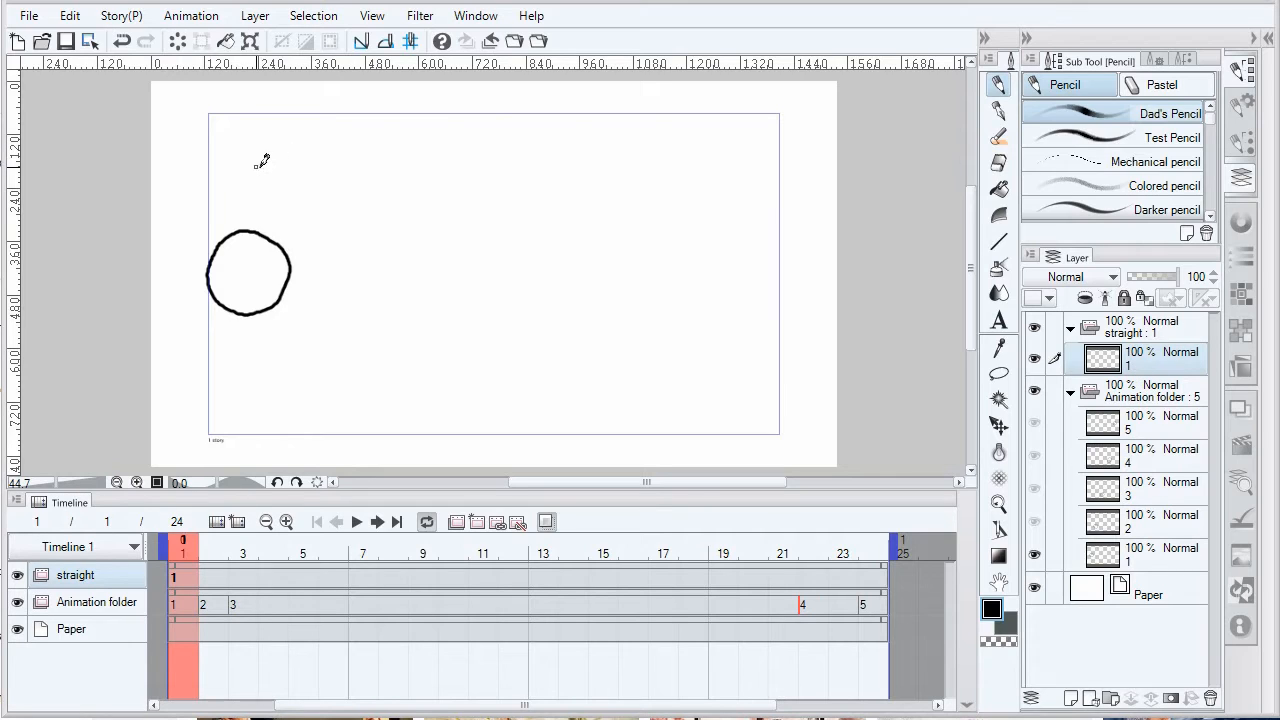
{"action": "left_click_drag", "start_coordinate": [231, 163], "coordinate": [277, 163]}
Hide and show the circle's animation folder, and play both folders together.
{"action": "left_click", "coordinate": [1035, 392]}
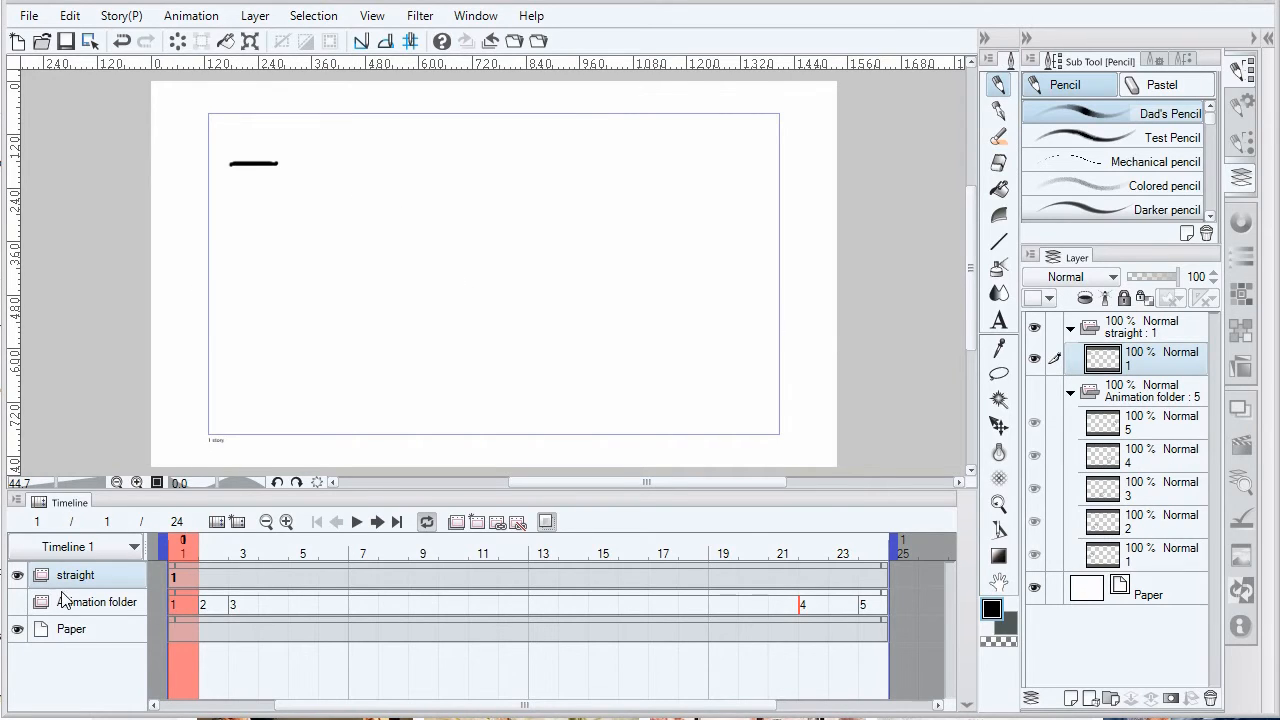
{"action": "left_click", "coordinate": [1035, 391]}
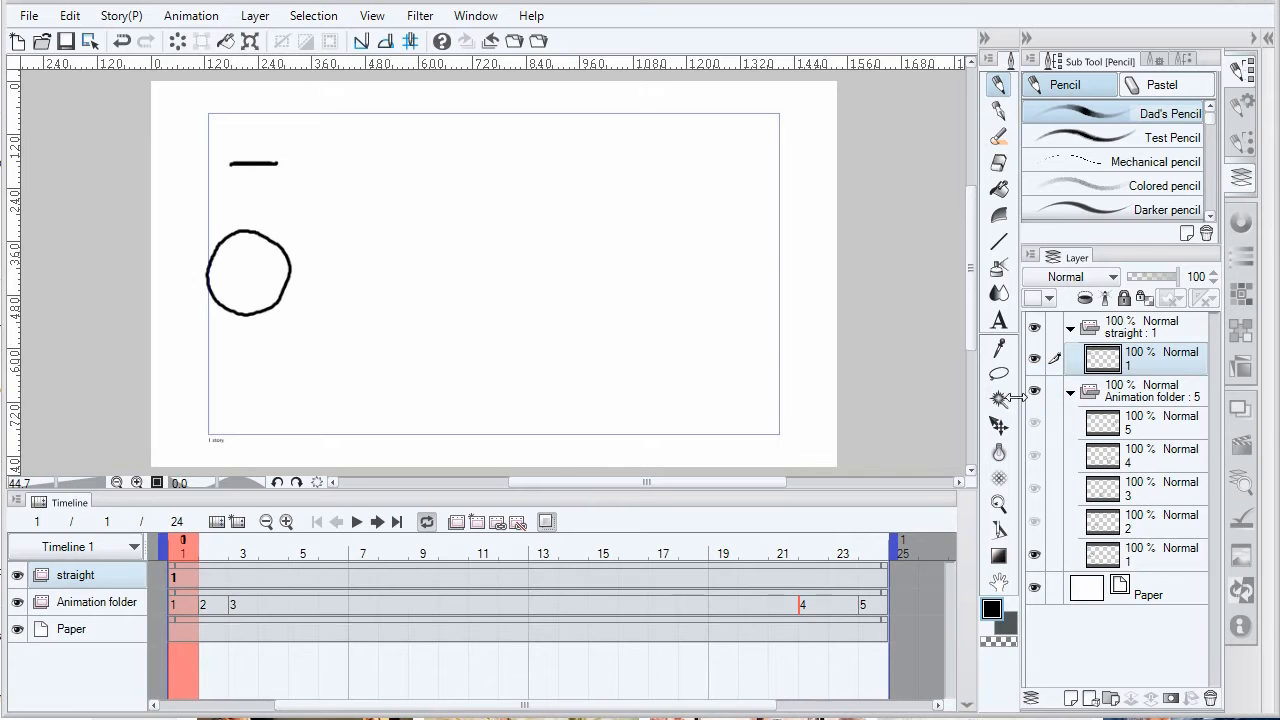
{"action": "left_click", "coordinate": [356, 522]}
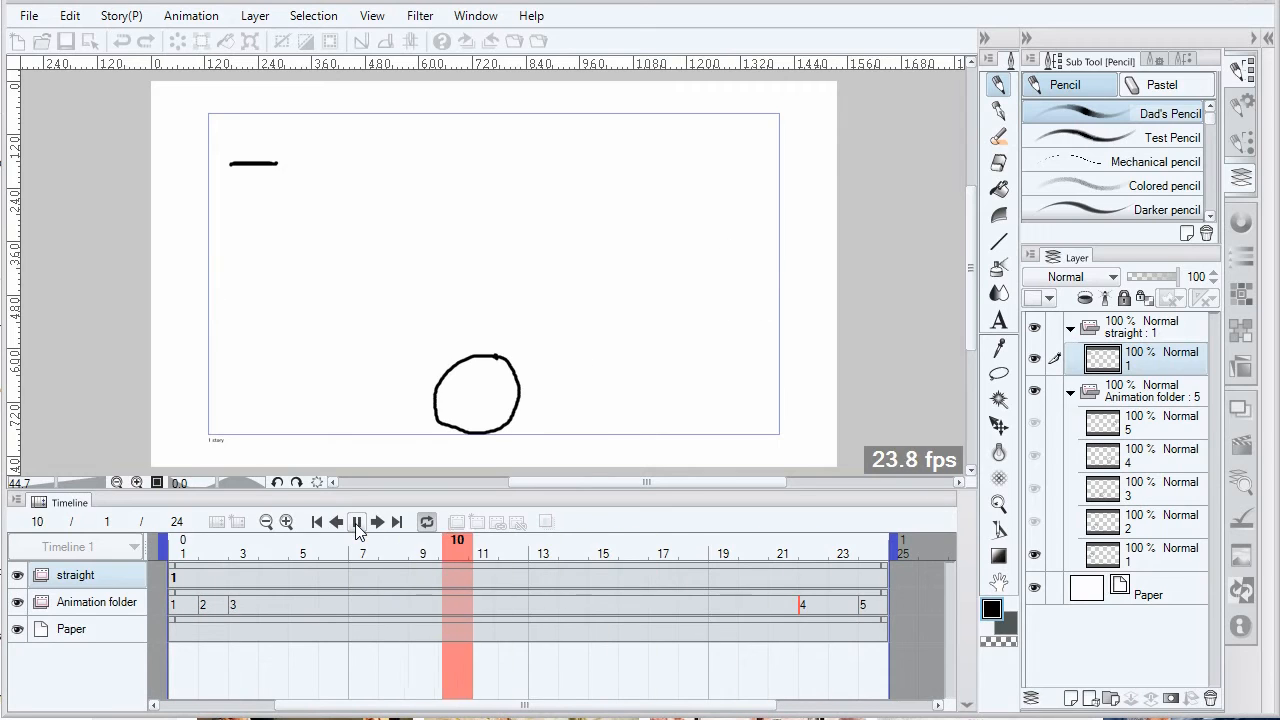
{"action": "left_click", "coordinate": [357, 522]}
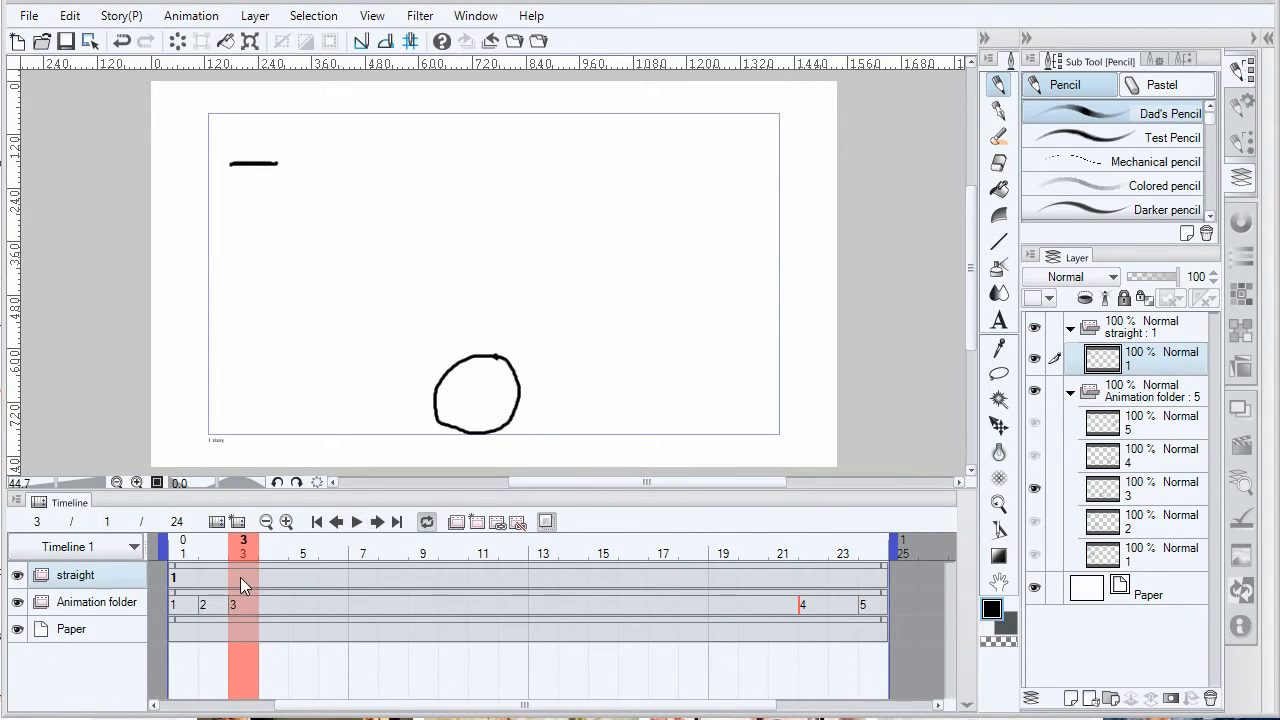
Add new cels at frames 3 and 5 of the "straight" folder, drawing a short horizontal line further right in each.
{"action": "left_click", "coordinate": [478, 523]}
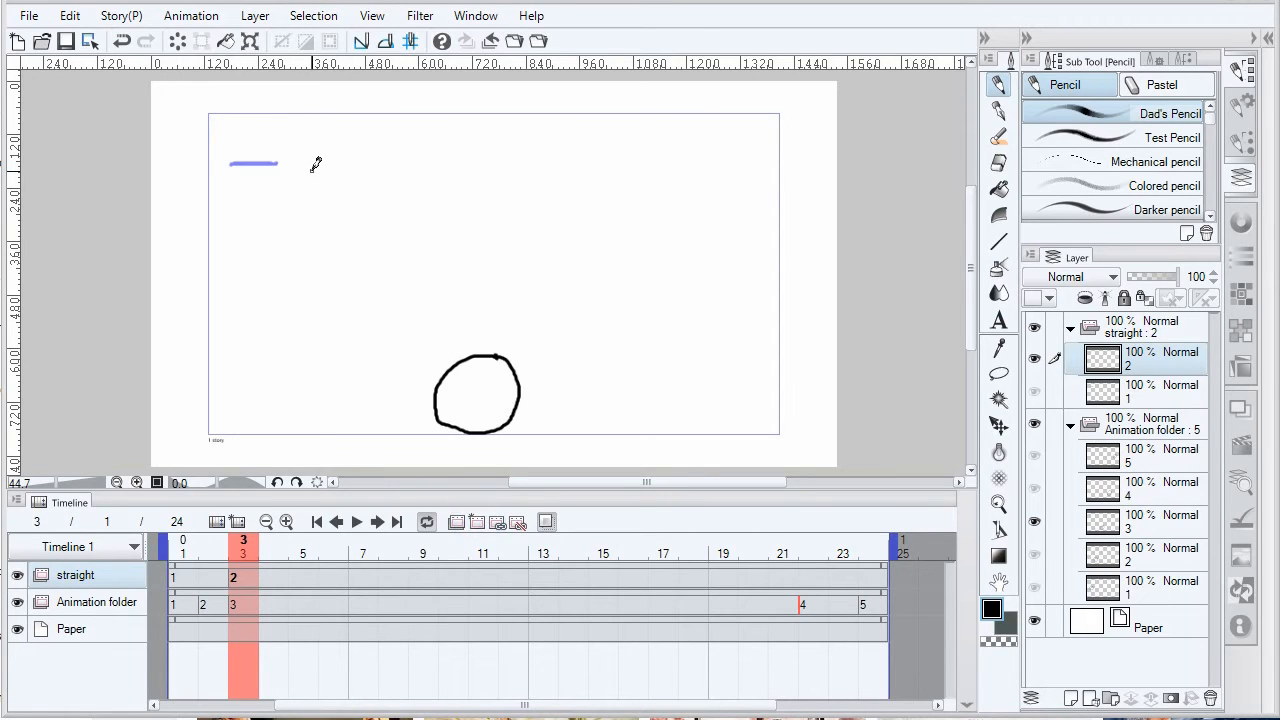
{"action": "left_click_drag", "start_coordinate": [312, 166], "coordinate": [376, 163]}
{"action": "left_click", "coordinate": [478, 522]}
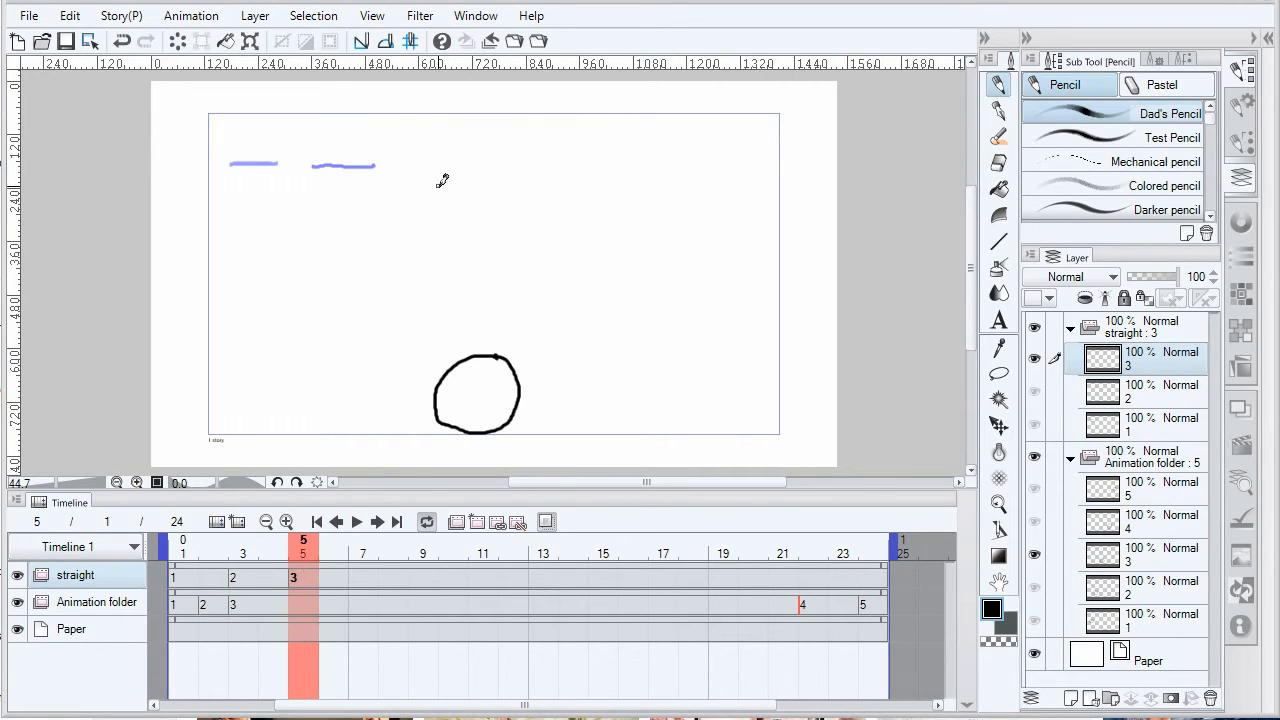
{"action": "left_click_drag", "start_coordinate": [395, 167], "coordinate": [449, 163]}
Continue the moving line on new cels at frames 7, 9 and 11, and play the animation.
{"action": "left_click", "coordinate": [476, 521]}
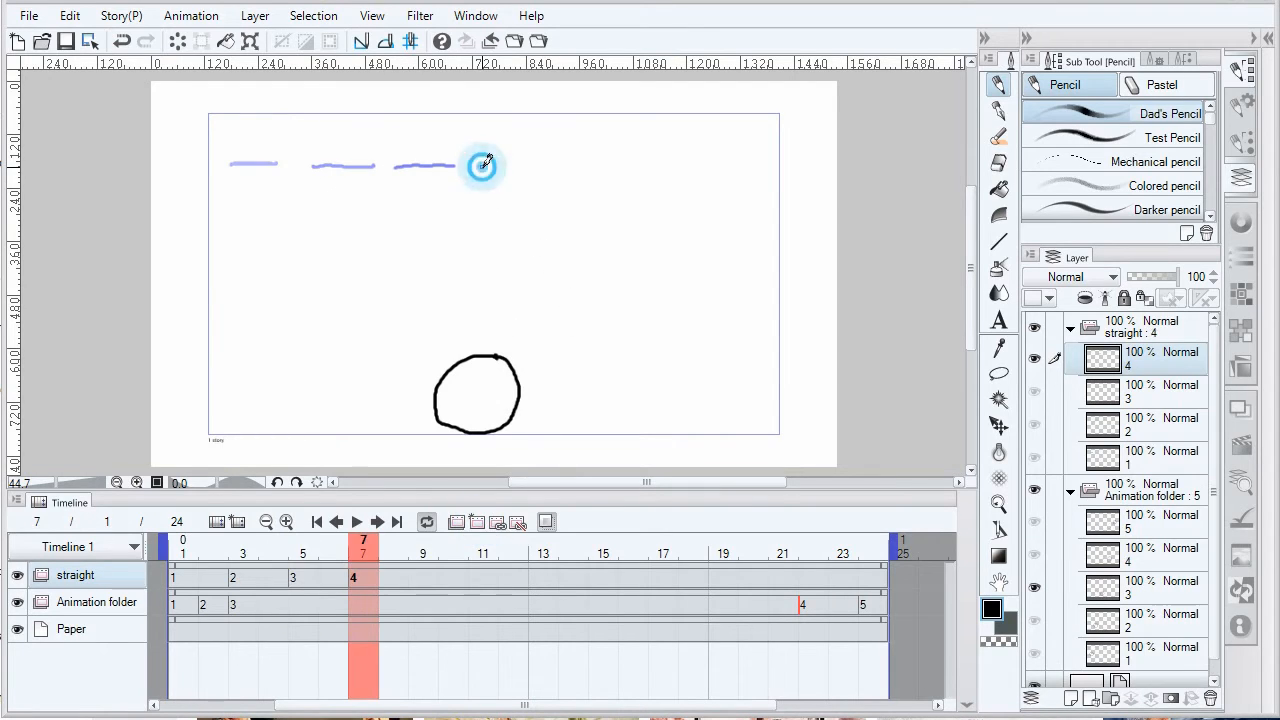
{"action": "left_click_drag", "start_coordinate": [481, 166], "coordinate": [742, 165]}
{"action": "left_click", "coordinate": [478, 522]}
{"action": "left_click", "coordinate": [478, 521]}
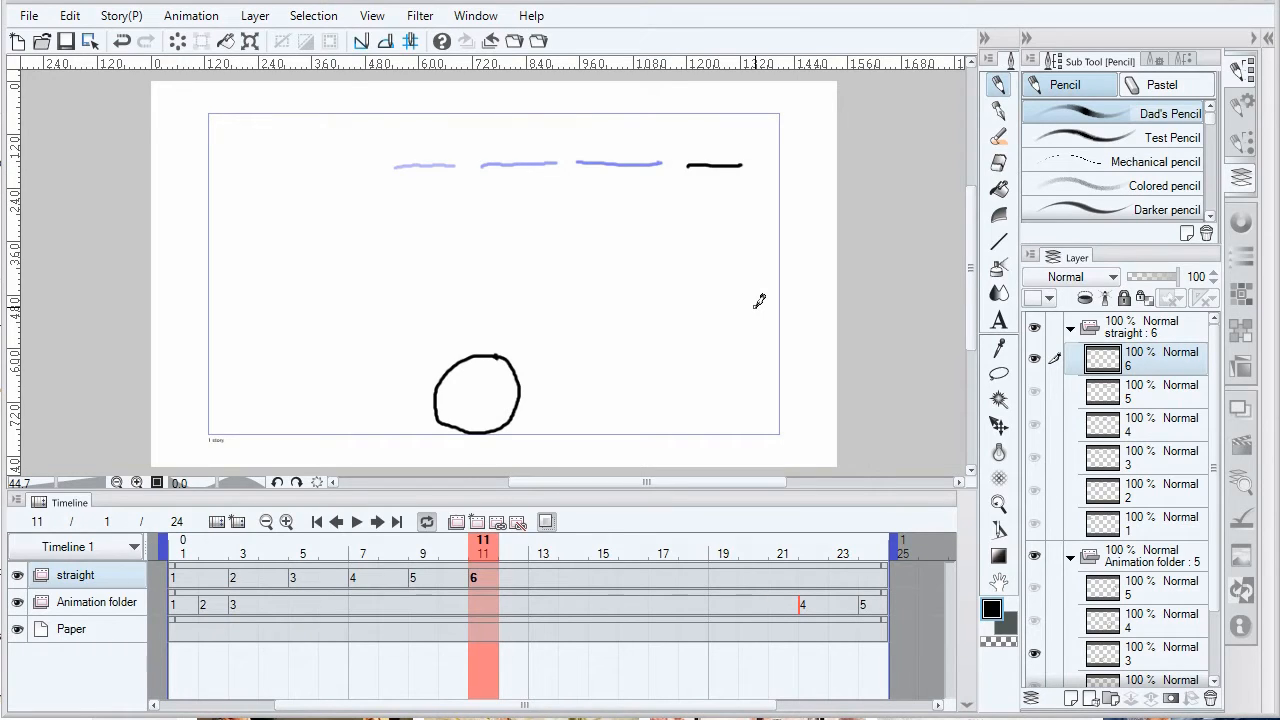
{"action": "left_click", "coordinate": [357, 521]}
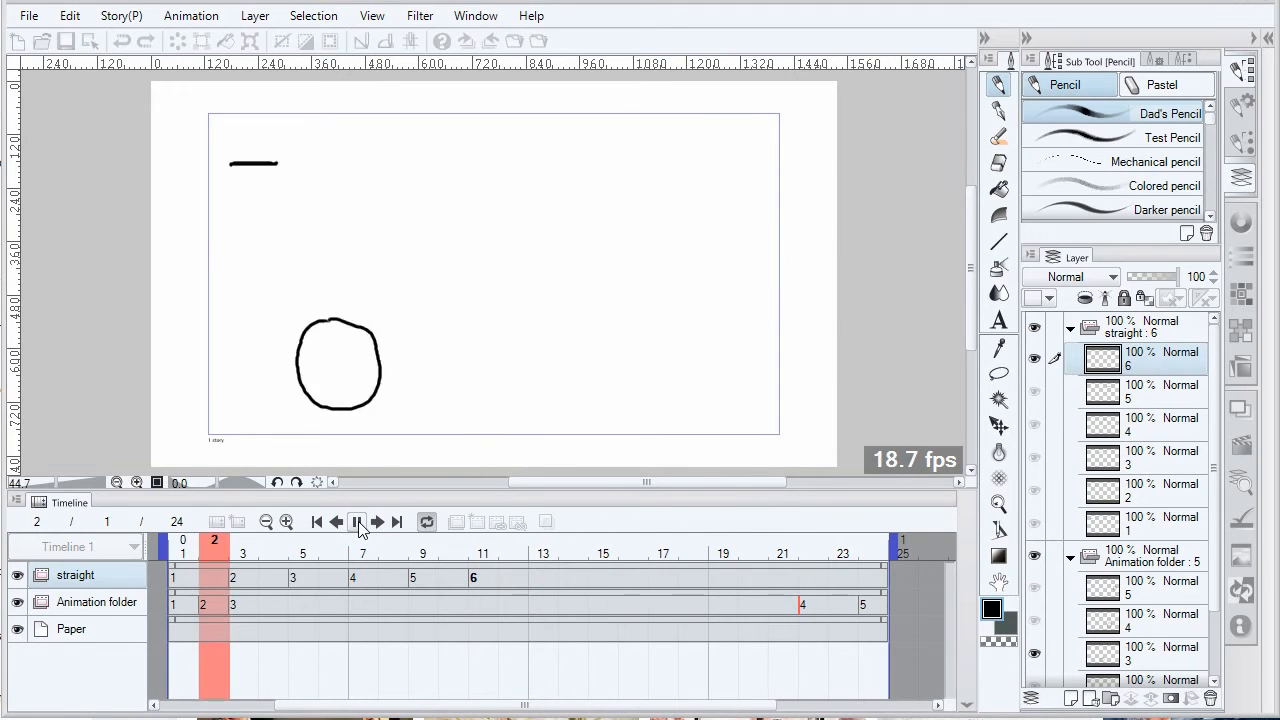
{"action": "left_click", "coordinate": [357, 522]}
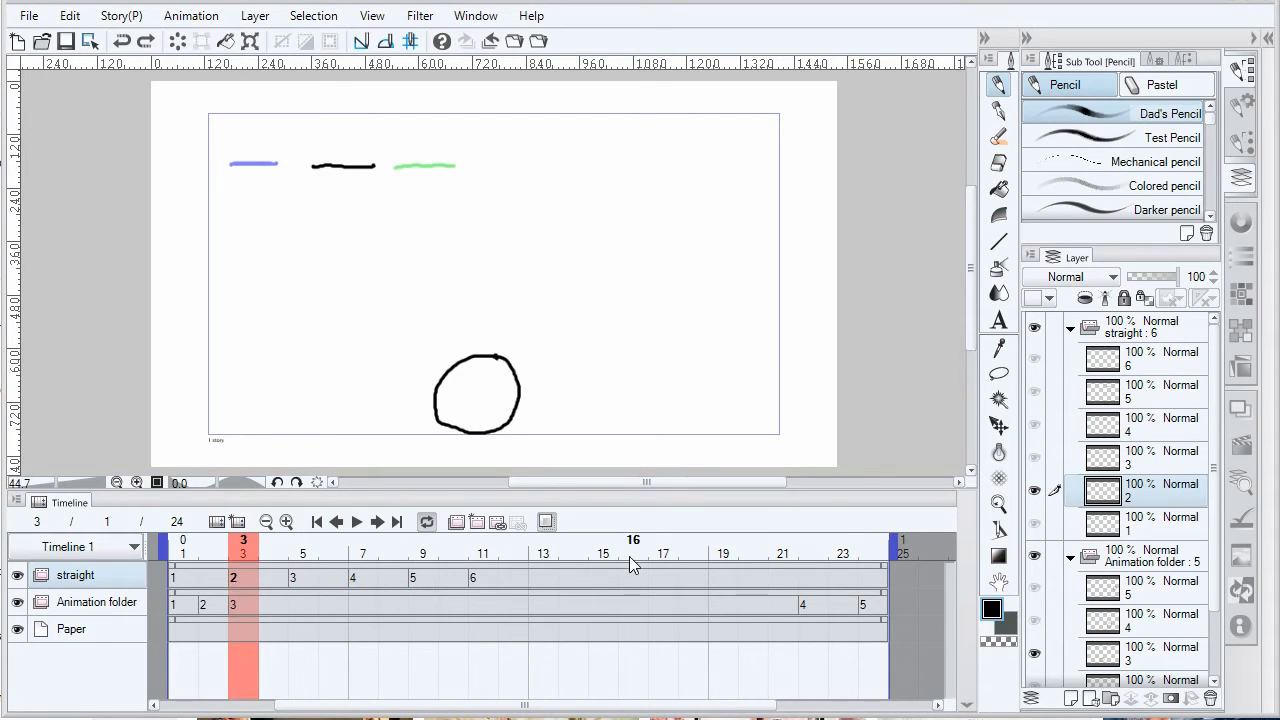
Delete the specified cels at frames 7 and 11 from the "straight" folder's timeline track.
{"action": "left_click", "coordinate": [471, 580]}
{"action": "left_click", "coordinate": [353, 581]}
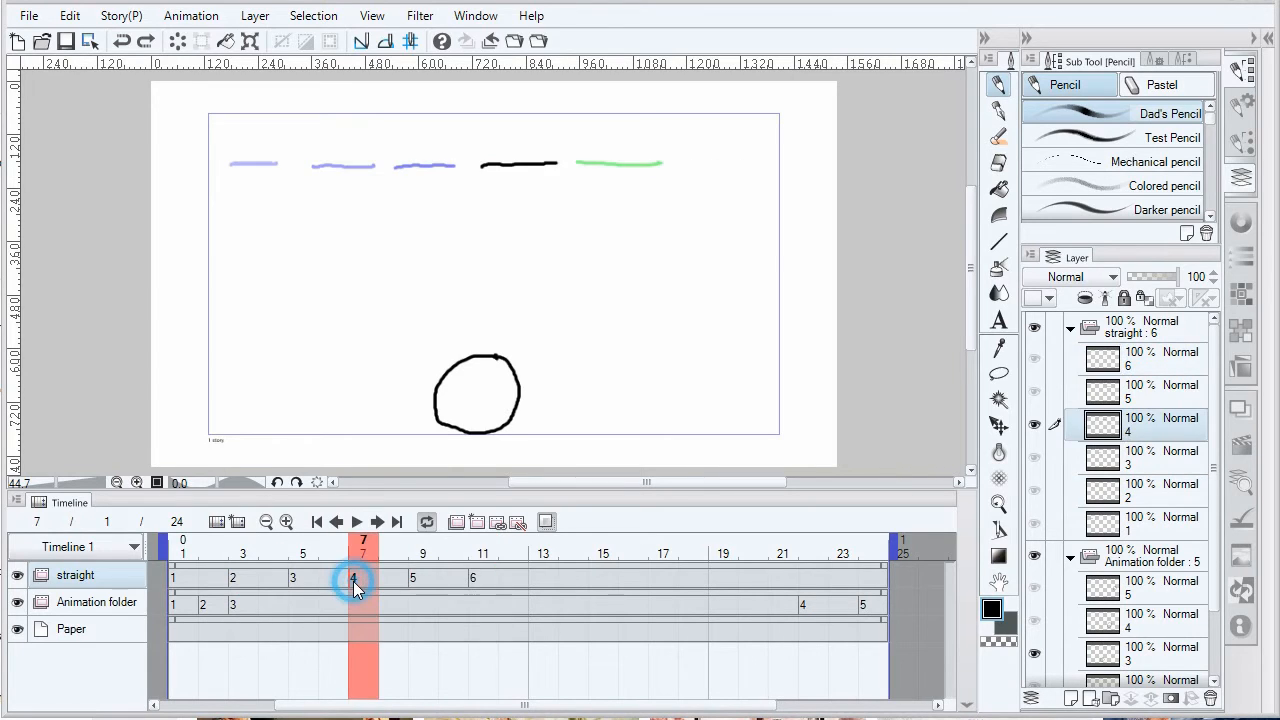
{"action": "left_click", "coordinate": [518, 525]}
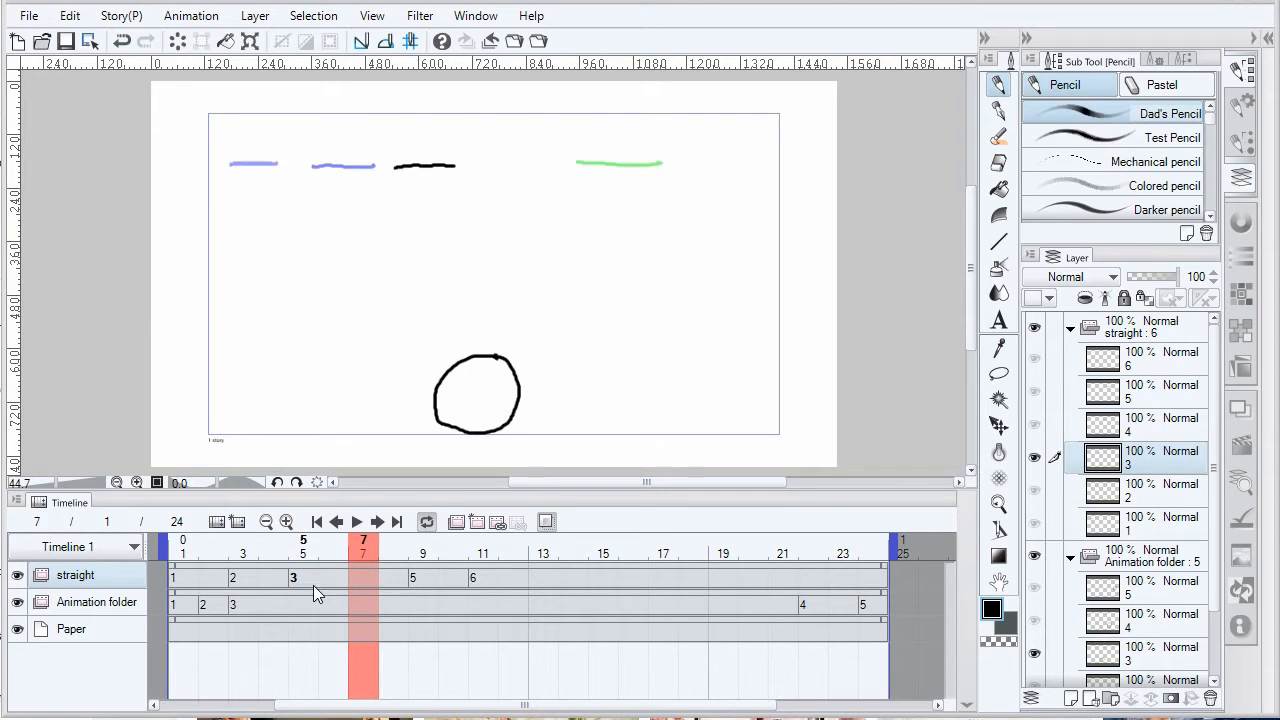
{"action": "left_click", "coordinate": [472, 577]}
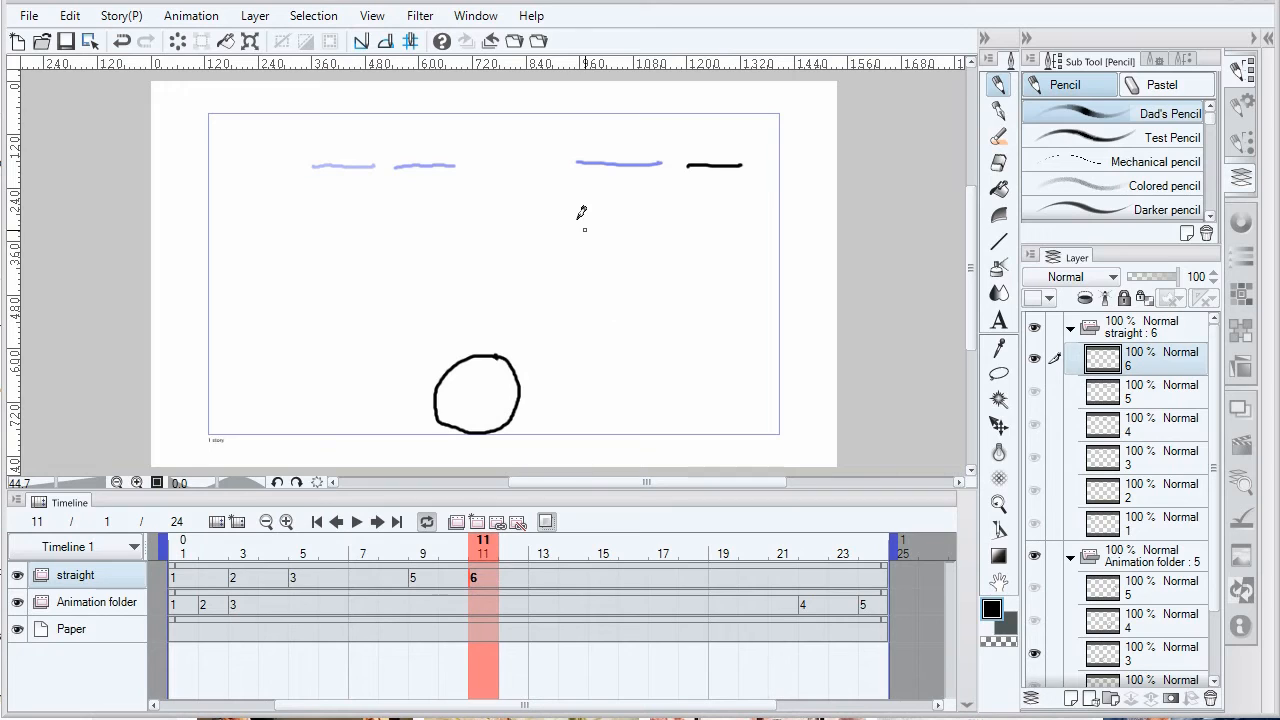
{"action": "left_click", "coordinate": [517, 521]}
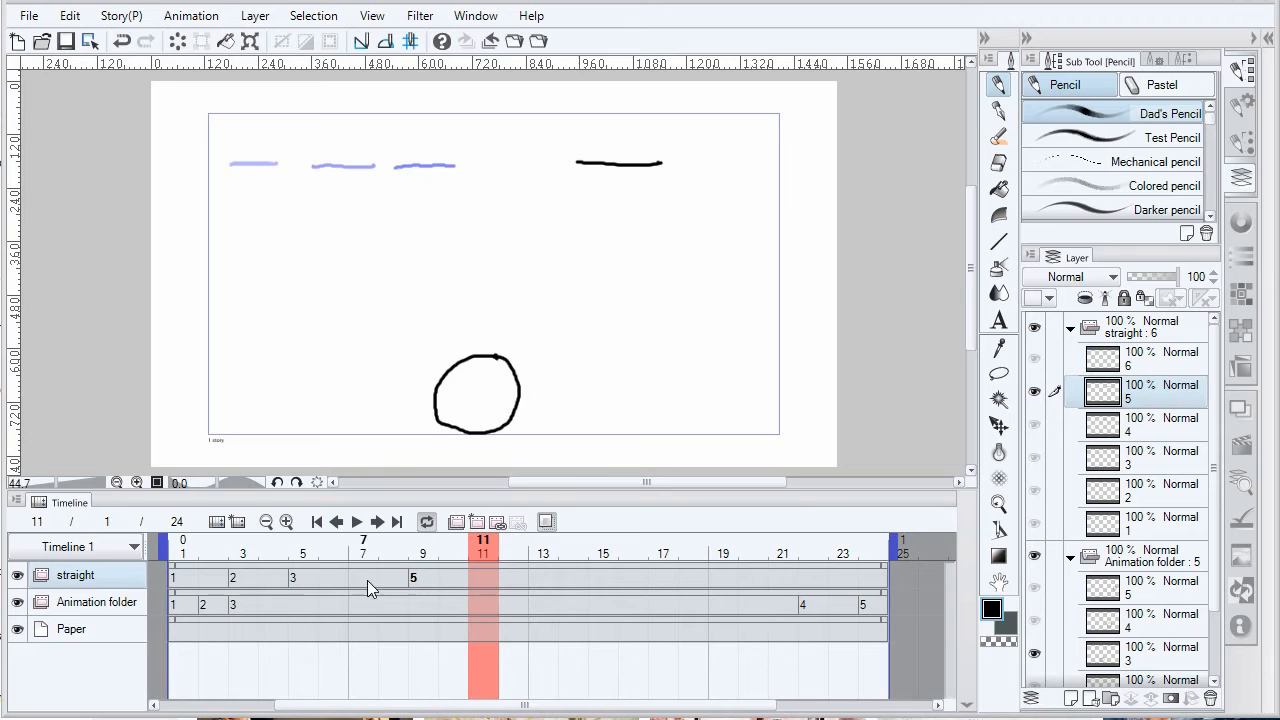
Move cel 3 of the "straight" folder from frame 5 to frame 16.
{"action": "left_click", "coordinate": [288, 580]}
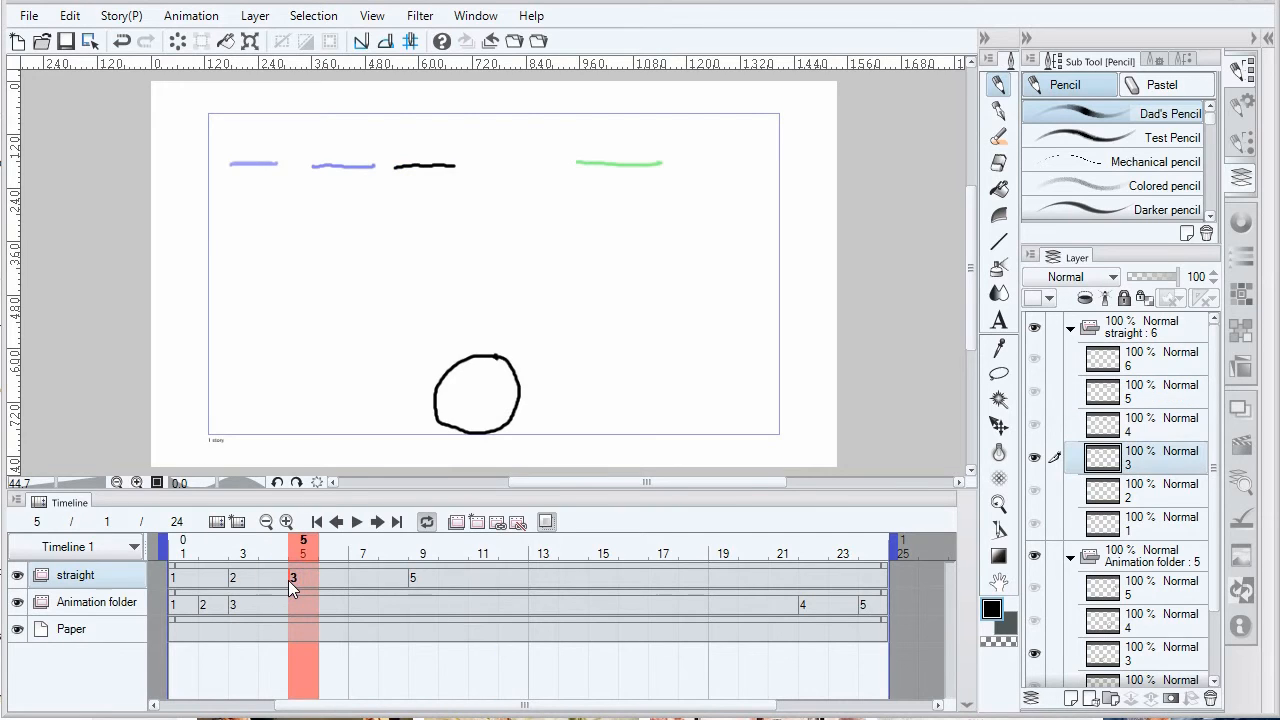
{"action": "left_click", "coordinate": [290, 582]}
{"action": "left_click_drag", "start_coordinate": [460, 589], "coordinate": [633, 593]}
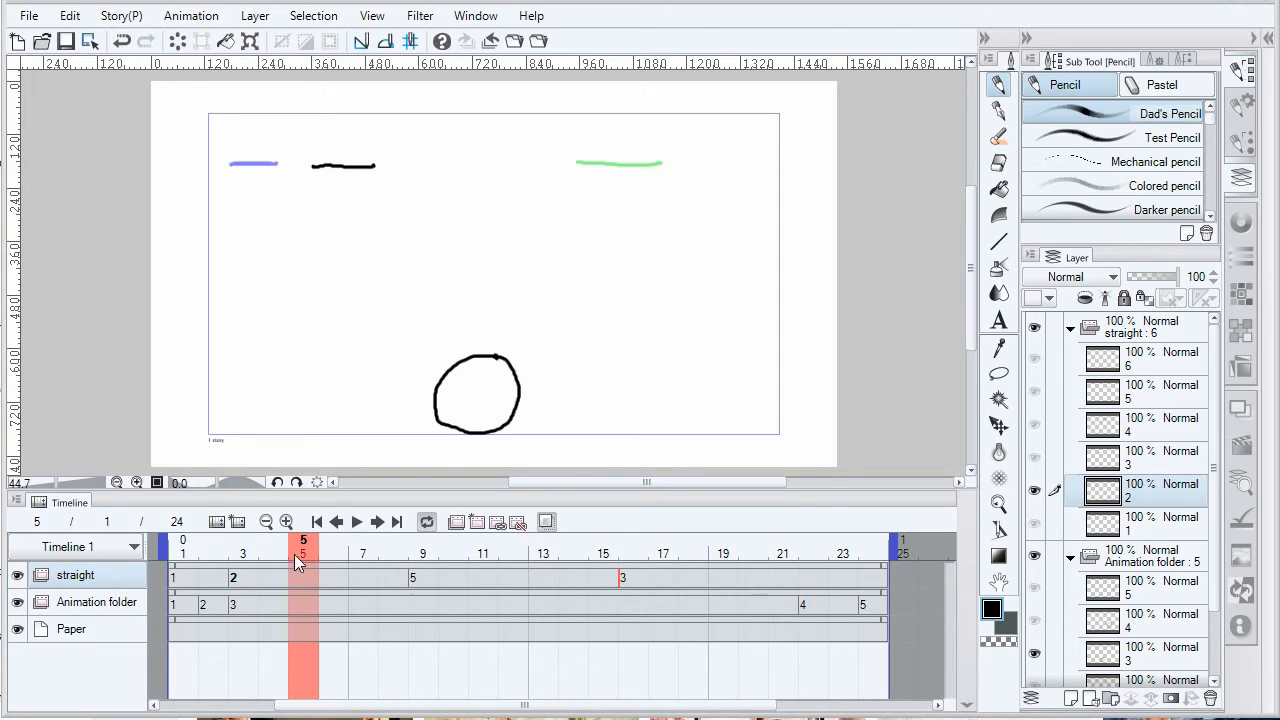
Compare frames 3 and 5 of the "straight" track and draw a squiggle on the held cel 2 at frame 5.
{"action": "left_click", "coordinate": [245, 540]}
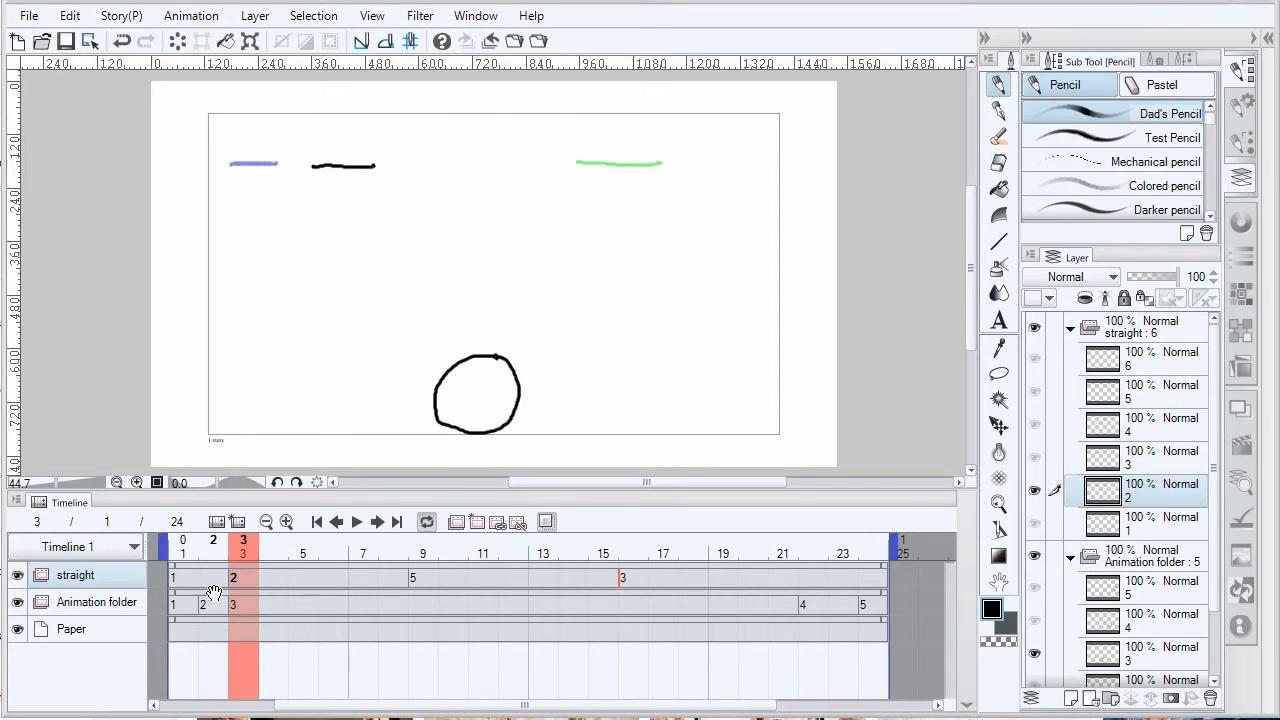
{"action": "left_click_drag", "start_coordinate": [236, 543], "coordinate": [304, 558]}
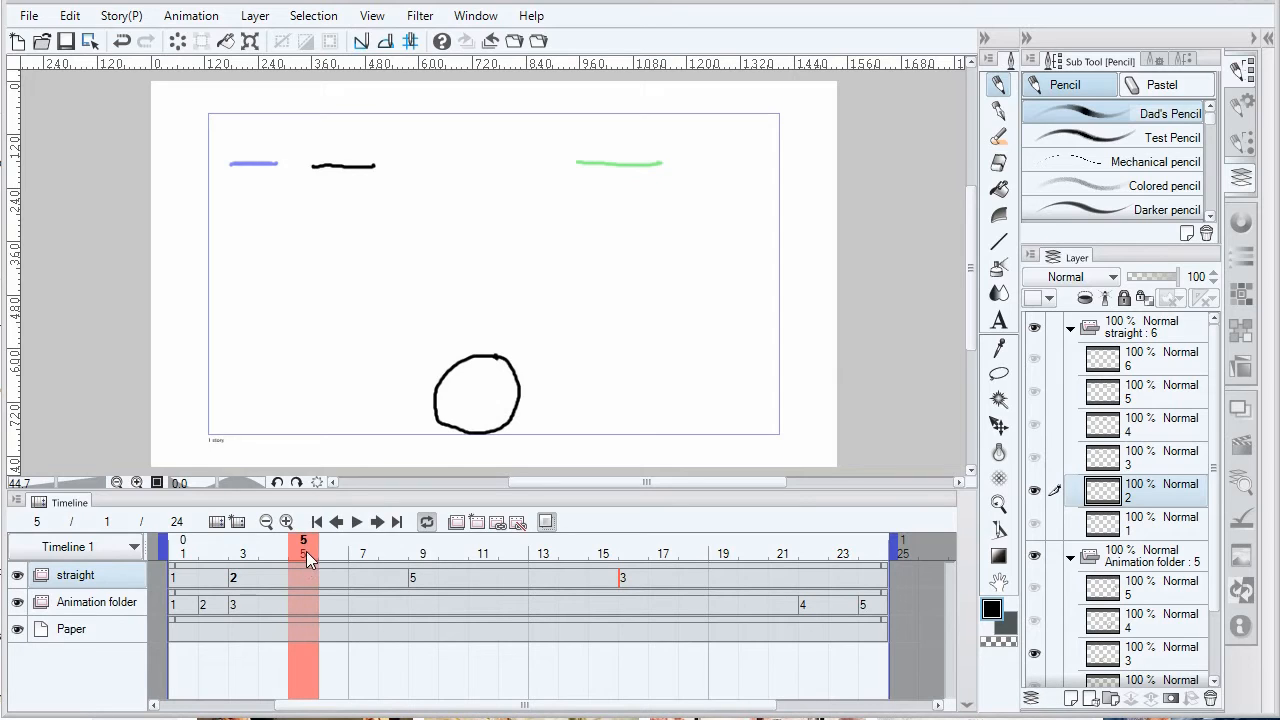
{"action": "left_click", "coordinate": [251, 553]}
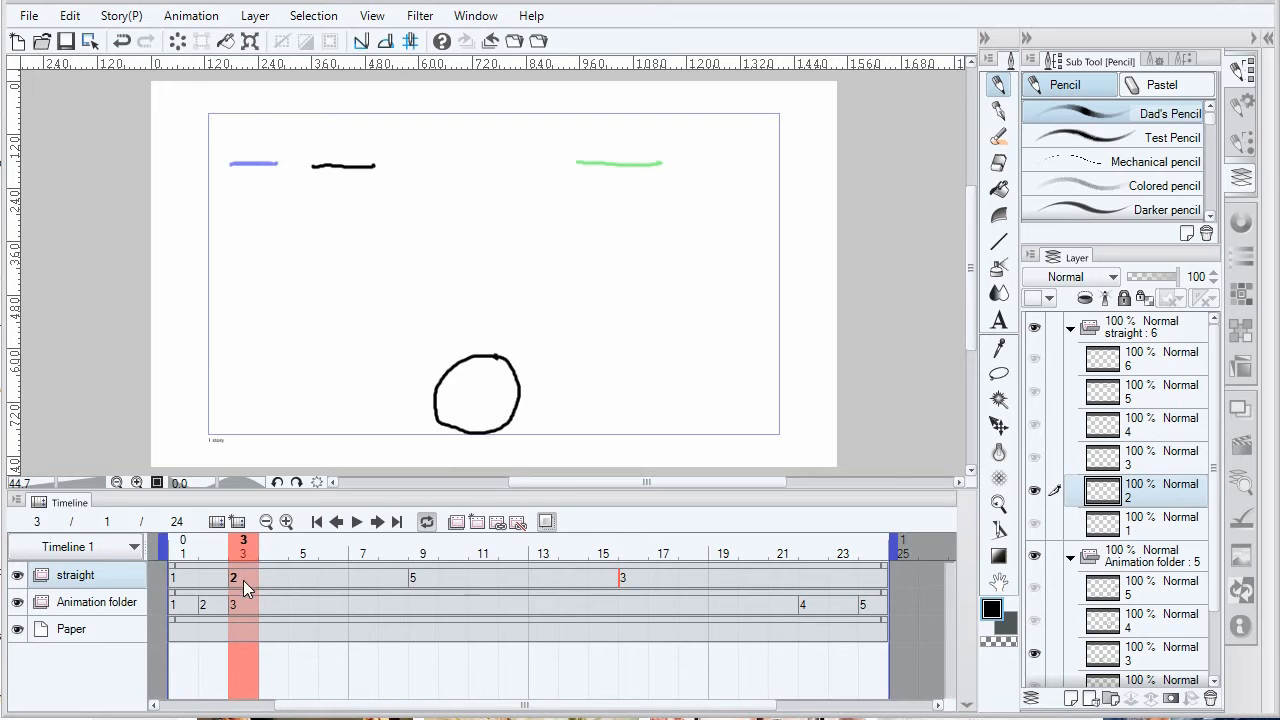
{"action": "left_click", "coordinate": [303, 553]}
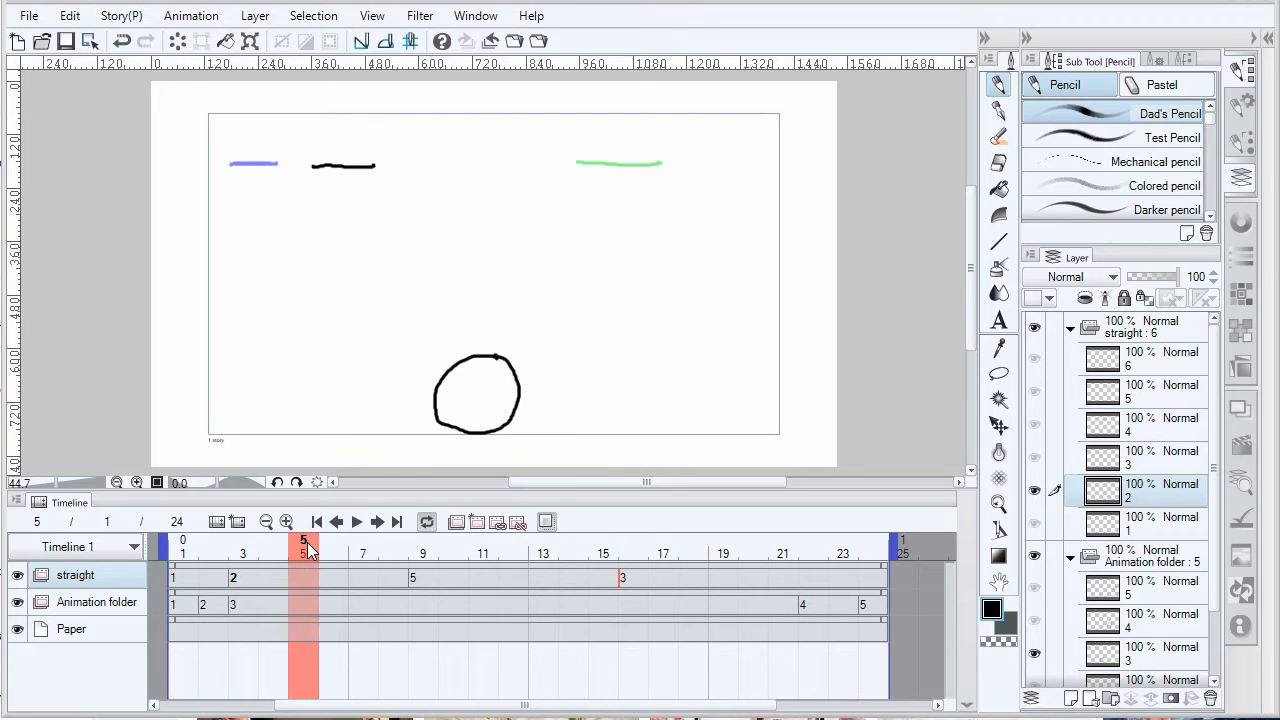
{"action": "mouse_move", "coordinate": [421, 176]}
{"action": "left_mouse_down"}
{"action": "mouse_move", "coordinate": [462, 206]}
{"action": "mouse_move", "coordinate": [524, 180]}
{"action": "left_mouse_up"}
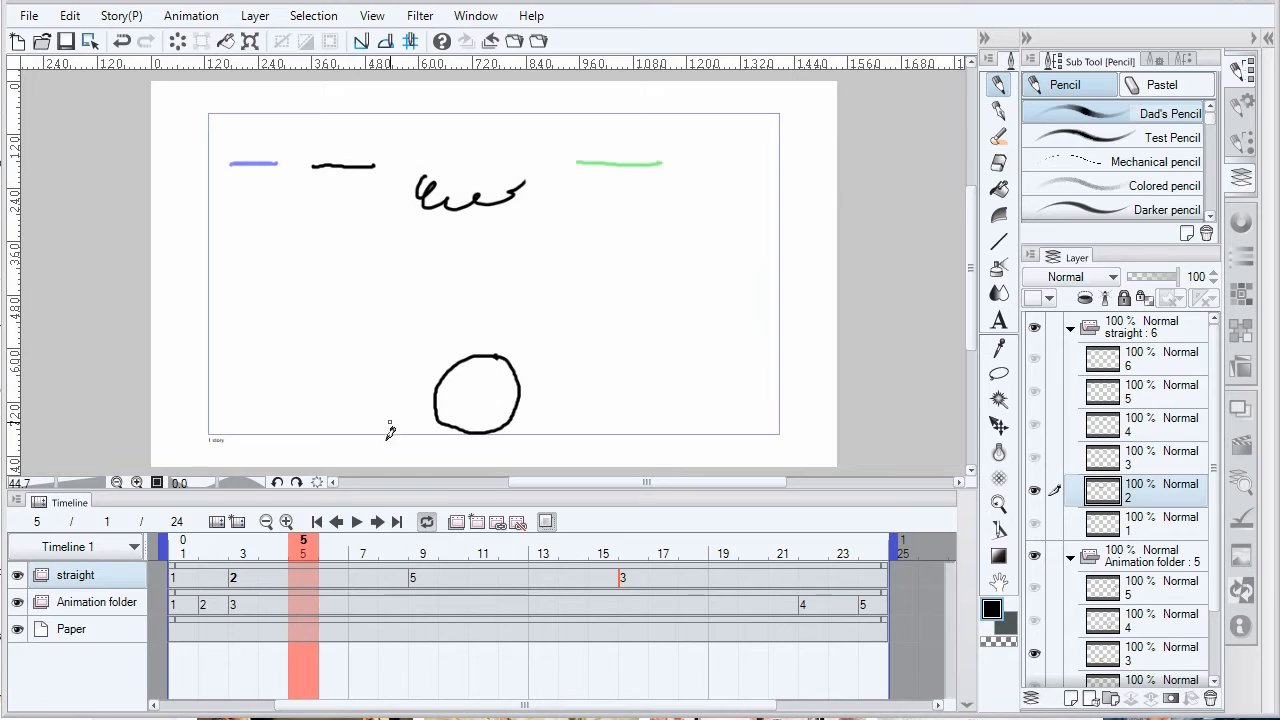
Scrub the "straight" track from frame 4 to frame 16 to see how long cels 2 and 5 are held.
{"action": "left_click", "coordinate": [308, 556]}
{"action": "mouse_move", "coordinate": [308, 556]}
{"action": "left_mouse_down"}
{"action": "mouse_move", "coordinate": [250, 558]}
{"action": "mouse_move", "coordinate": [325, 555]}
{"action": "mouse_move", "coordinate": [292, 556]}
{"action": "left_mouse_up"}
{"action": "left_click_drag", "start_coordinate": [303, 556], "coordinate": [395, 552]}
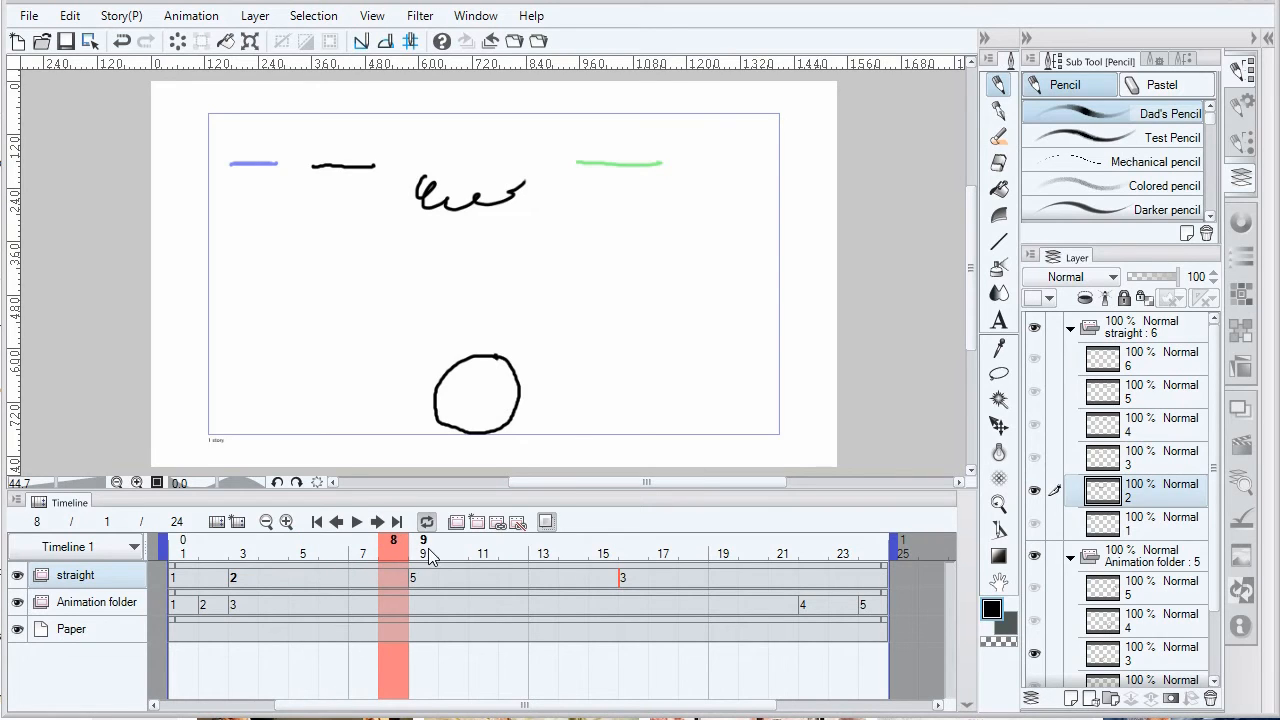
{"action": "left_click", "coordinate": [425, 552]}
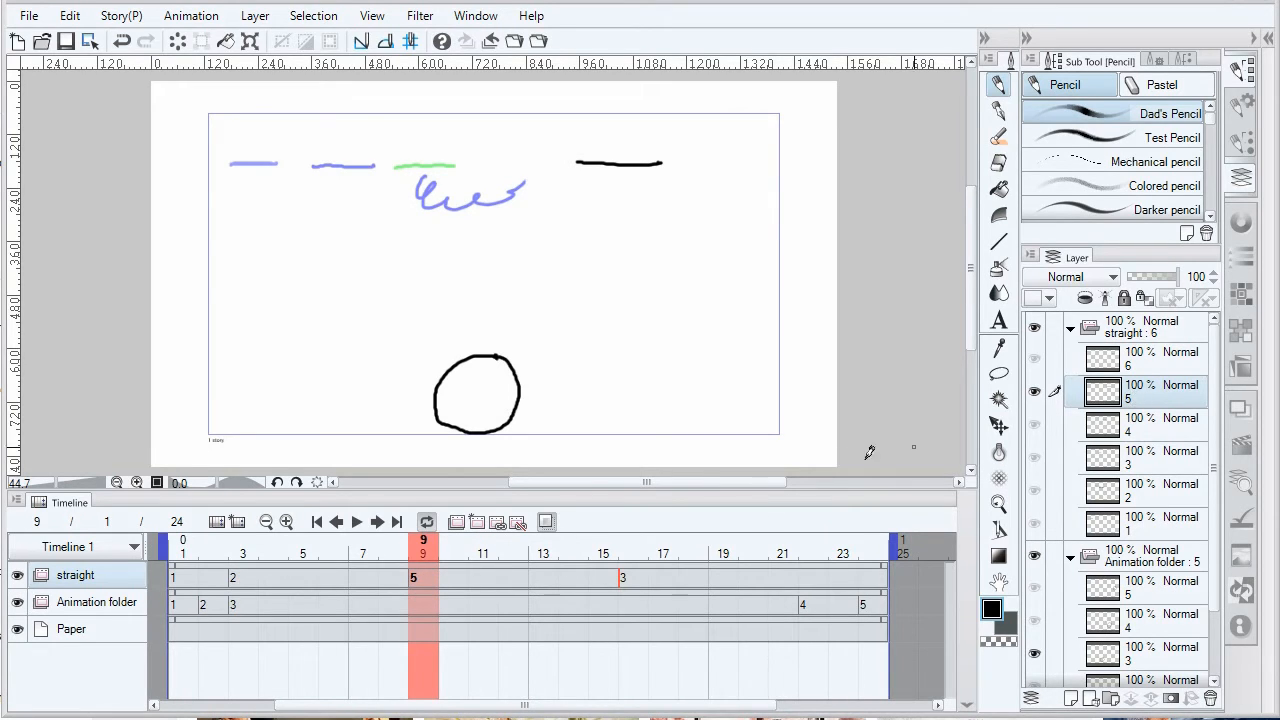
{"action": "left_click", "coordinate": [430, 553]}
{"action": "left_click_drag", "start_coordinate": [435, 553], "coordinate": [645, 539]}
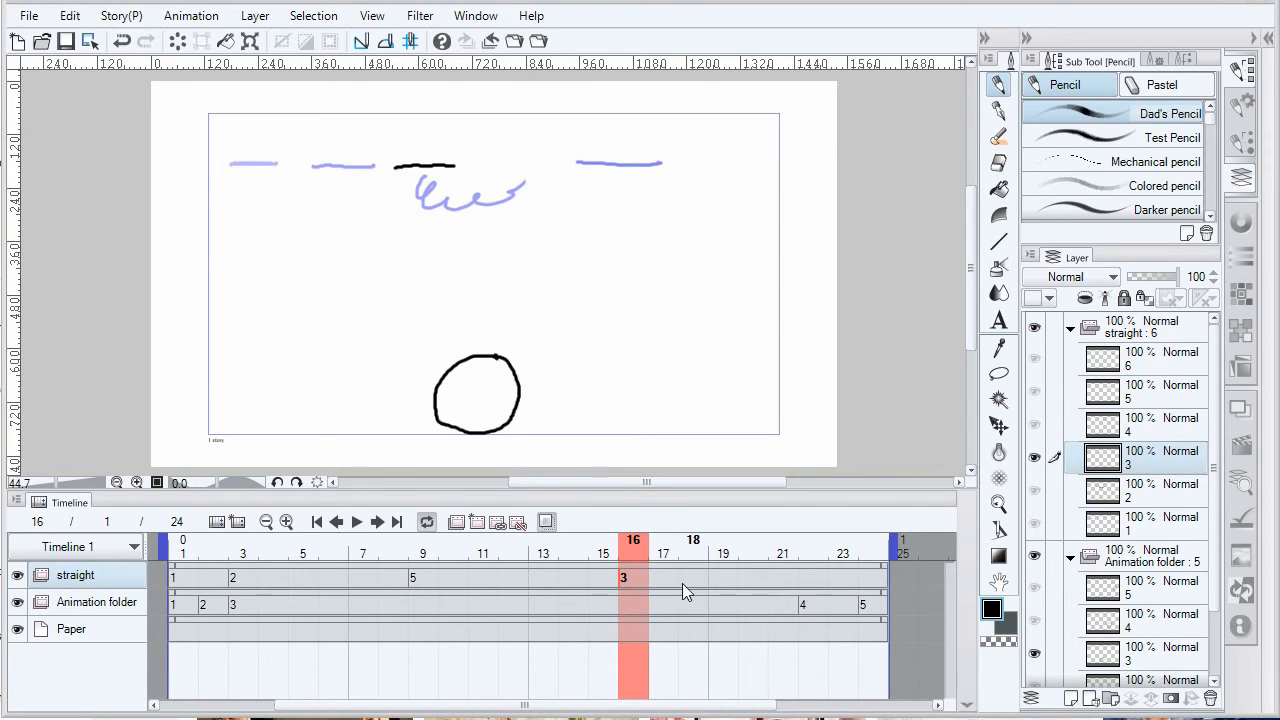
Specify existing cel 2 at frame 18 of the "straight" track.
{"action": "left_click", "coordinate": [696, 552]}
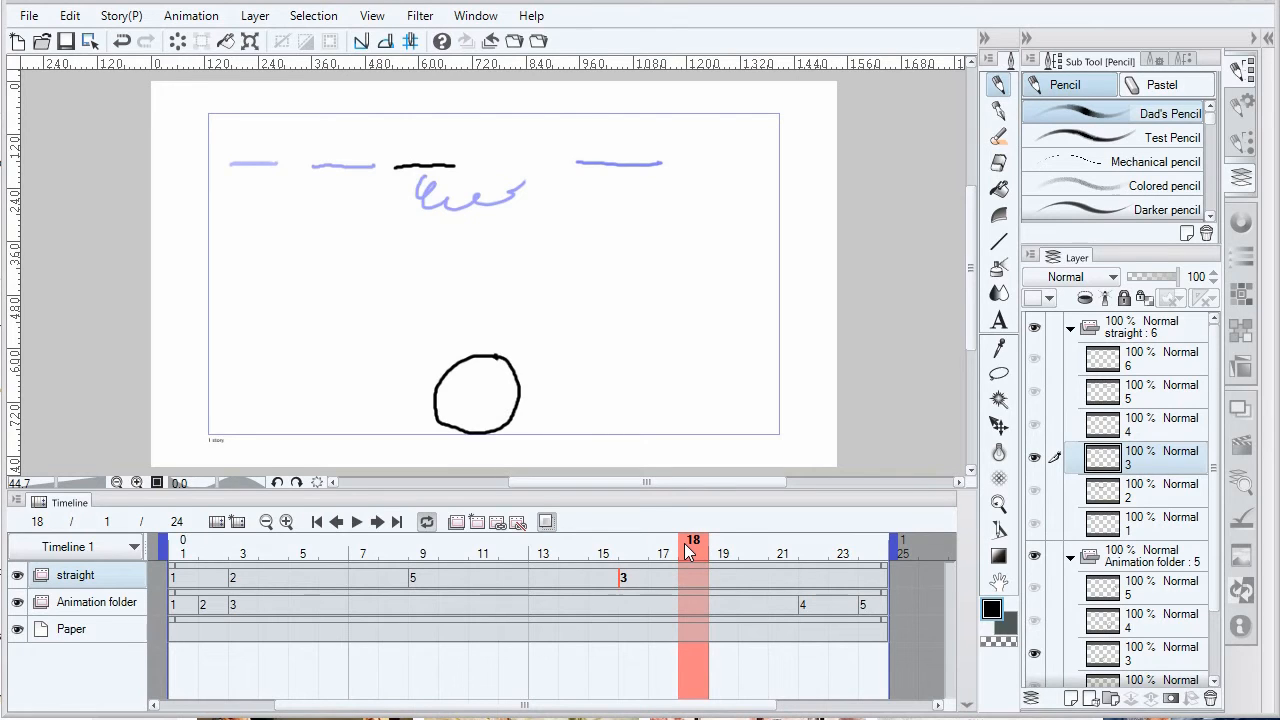
{"action": "left_click", "coordinate": [496, 524]}
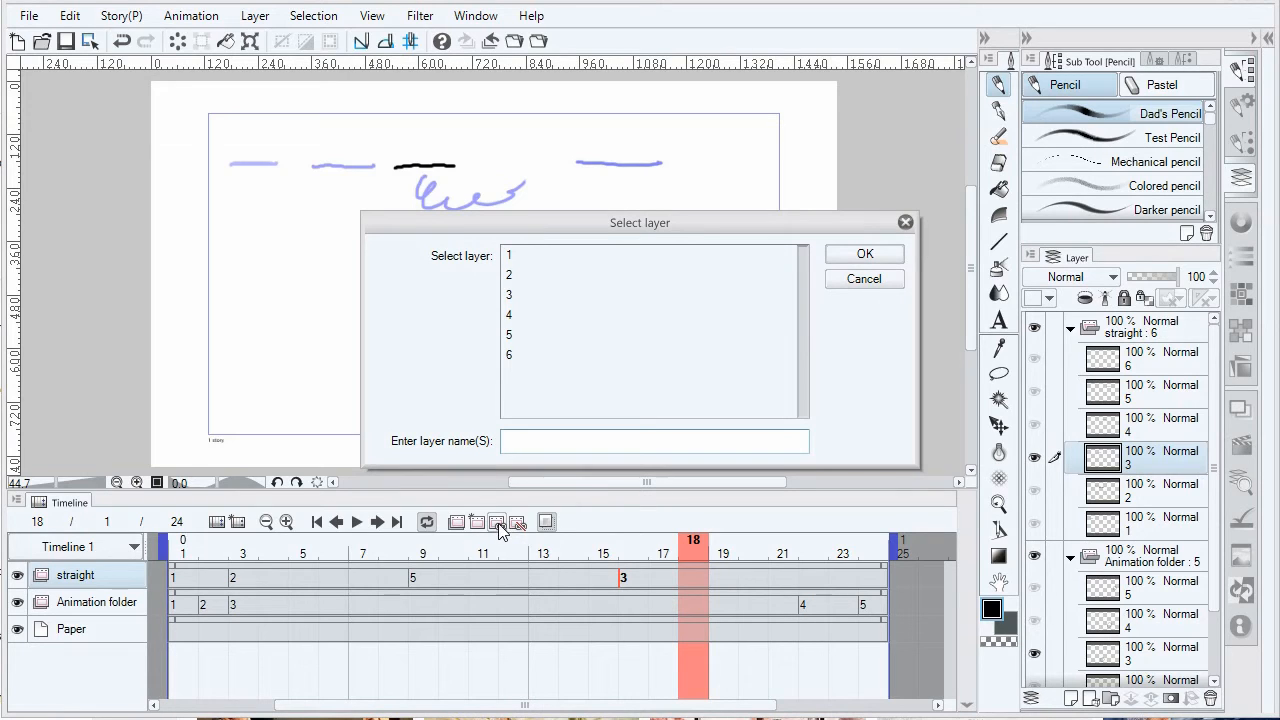
{"action": "left_click", "coordinate": [517, 278]}
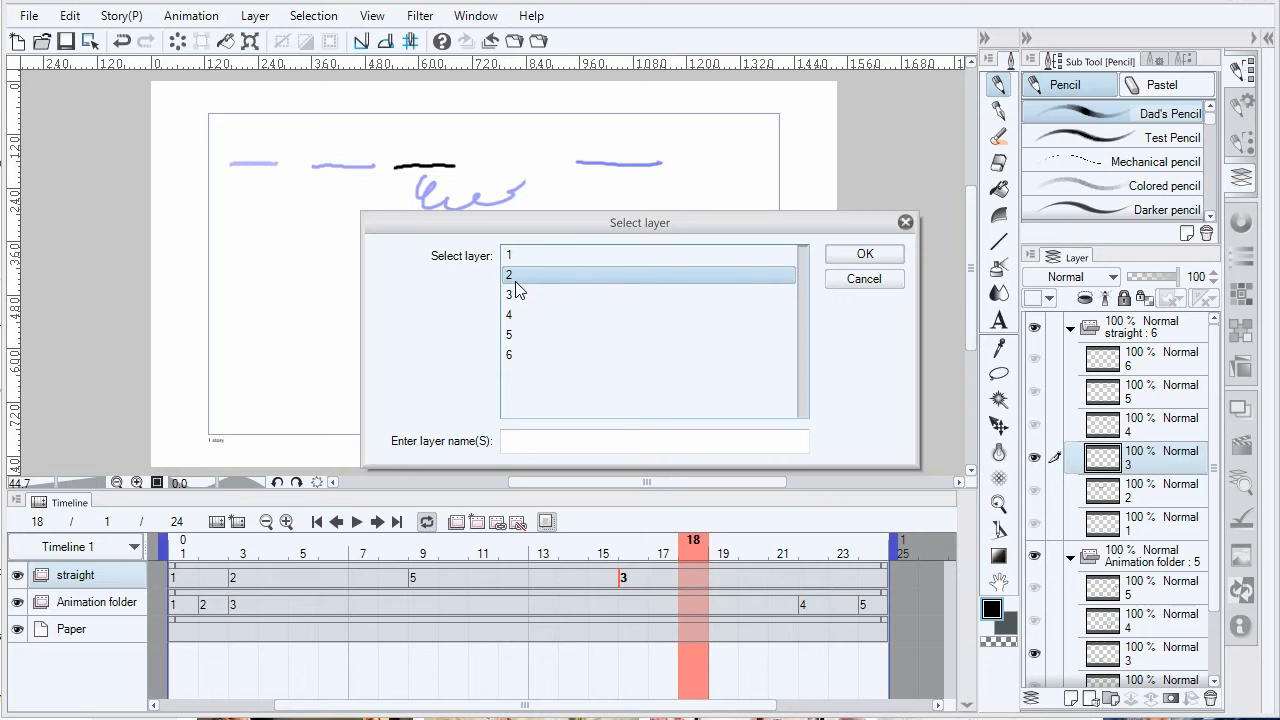
{"action": "left_click", "coordinate": [862, 256]}
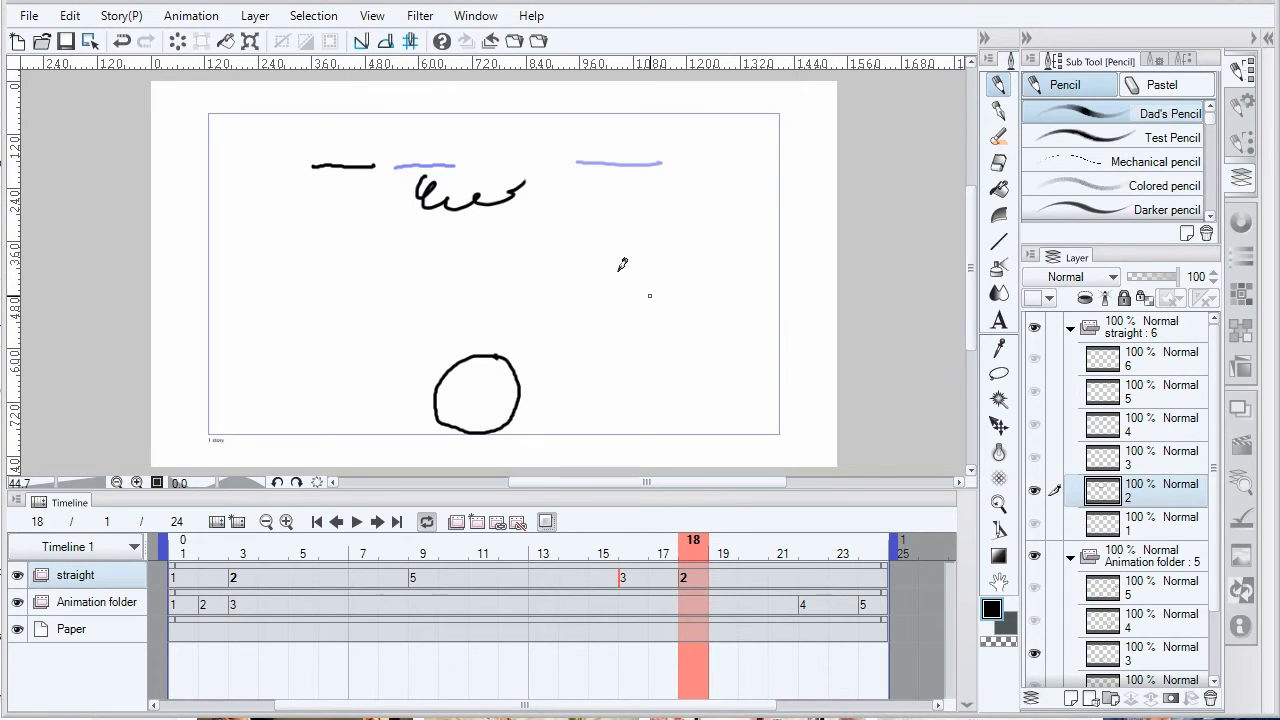
Draw a wide upward-opening arc below the squiggle on cel 2 at frame 18, and check that cel's earlier use at frame 3.
{"action": "mouse_move", "coordinate": [322, 190]}
{"action": "left_mouse_down"}
{"action": "mouse_move", "coordinate": [340, 230]}
{"action": "mouse_move", "coordinate": [465, 265]}
{"action": "mouse_move", "coordinate": [520, 226]}
{"action": "left_mouse_up"}
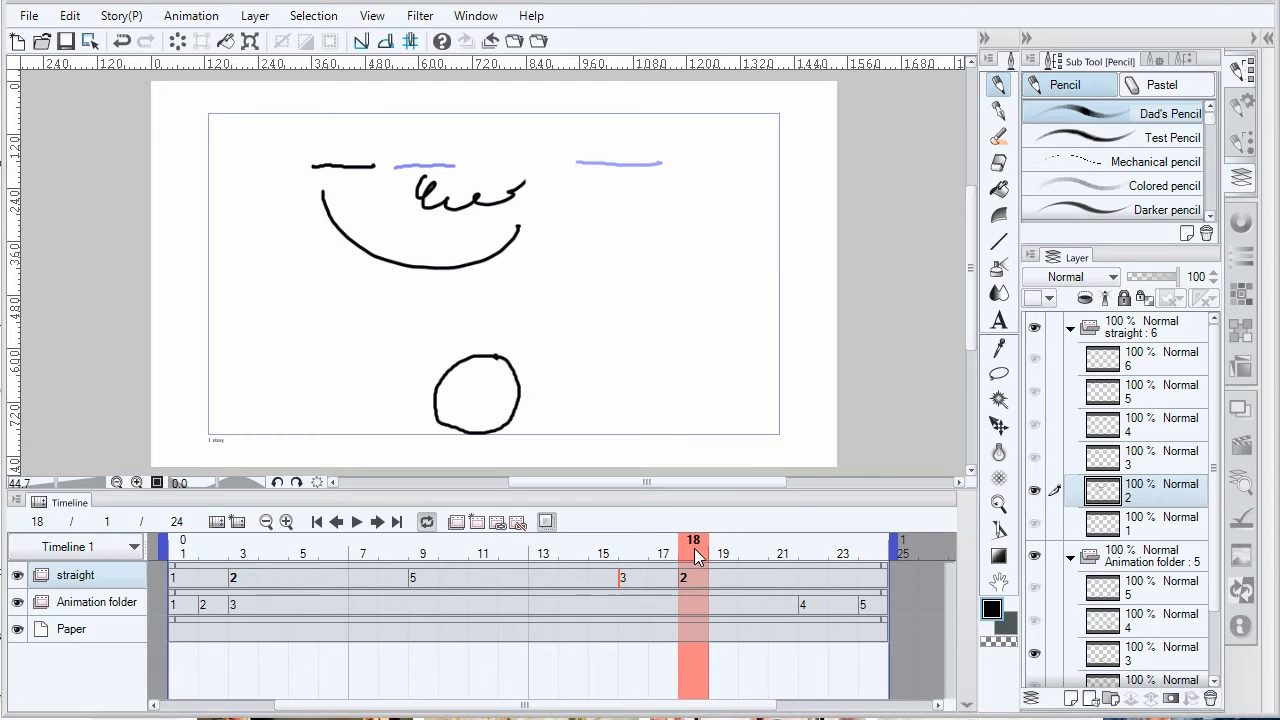
{"action": "left_click_drag", "start_coordinate": [695, 547], "coordinate": [243, 560]}
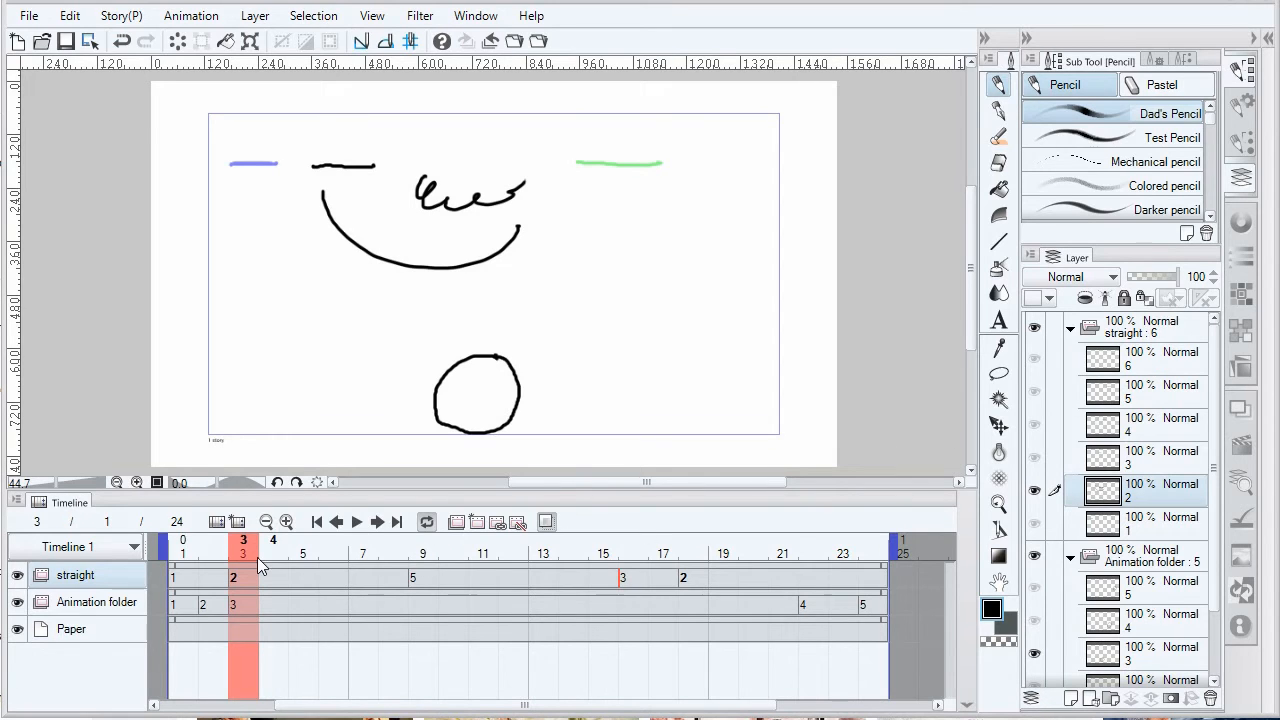
{"action": "left_click_drag", "start_coordinate": [257, 557], "coordinate": [433, 554]}
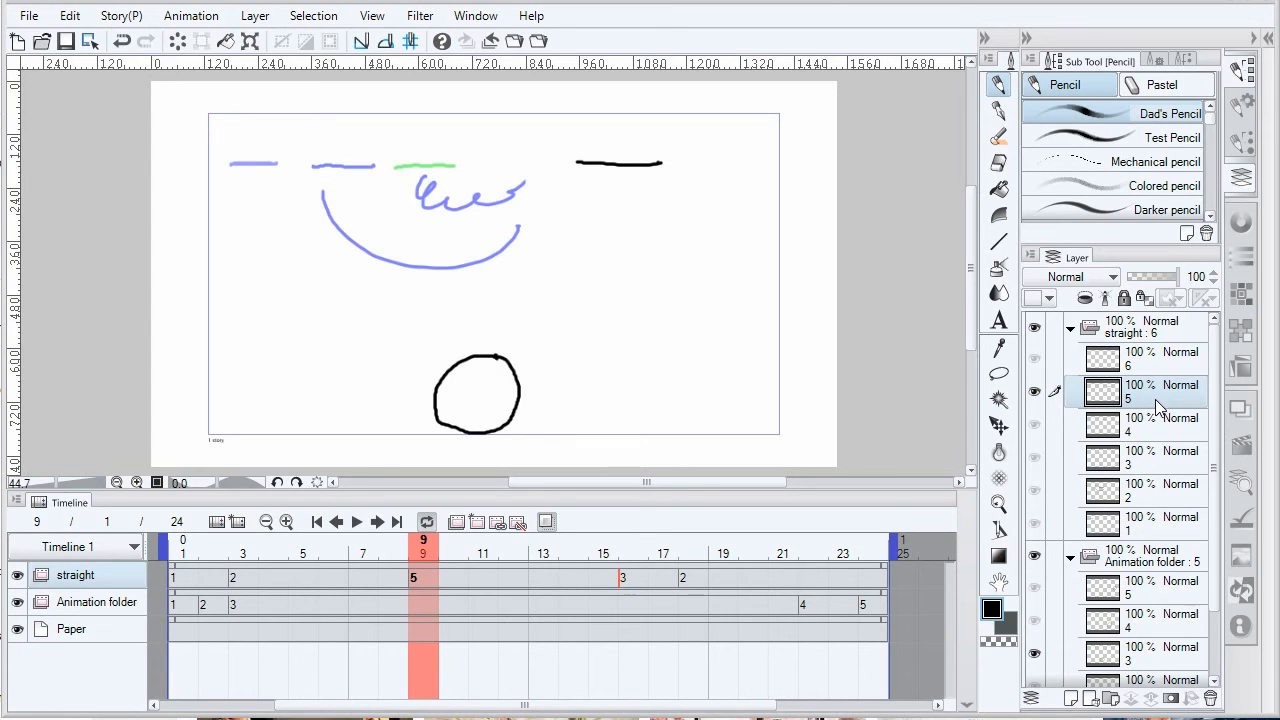
Delete layer 5 from the "straight" animation folder and scrub frames 8 to 15 to inspect its place in the timeline.
{"action": "left_click", "coordinate": [1210, 699]}
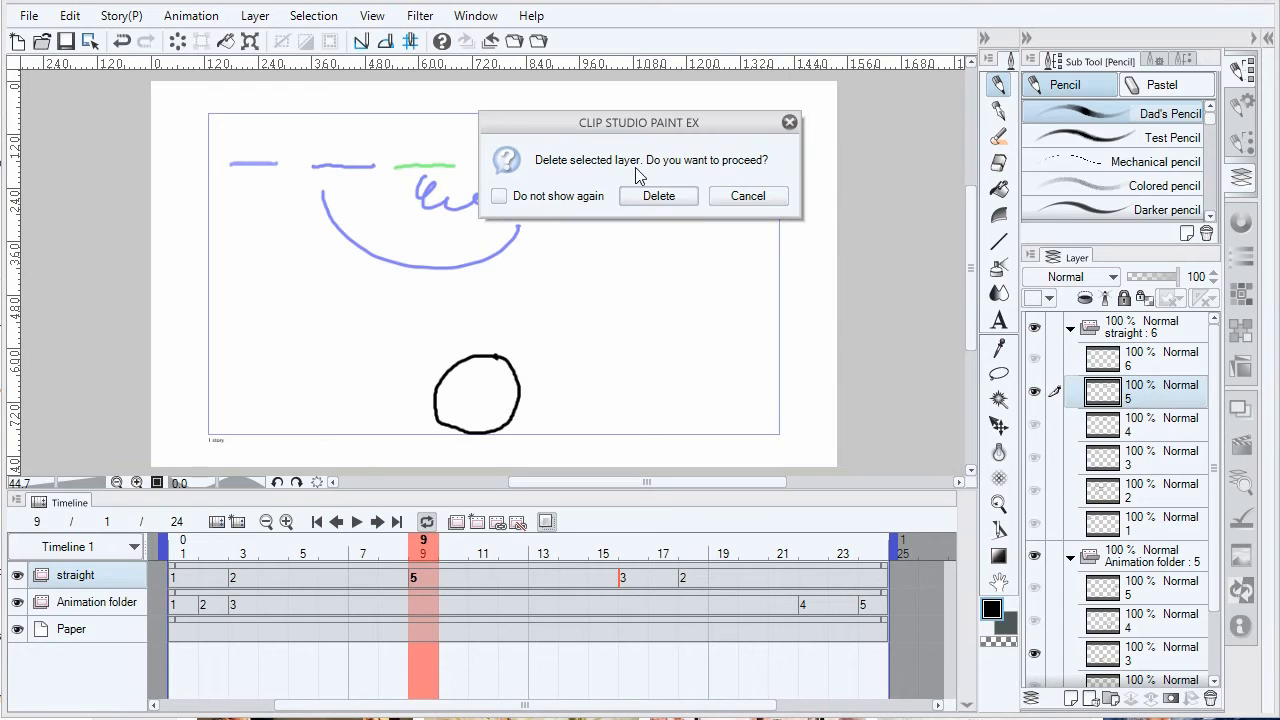
{"action": "left_click", "coordinate": [663, 197]}
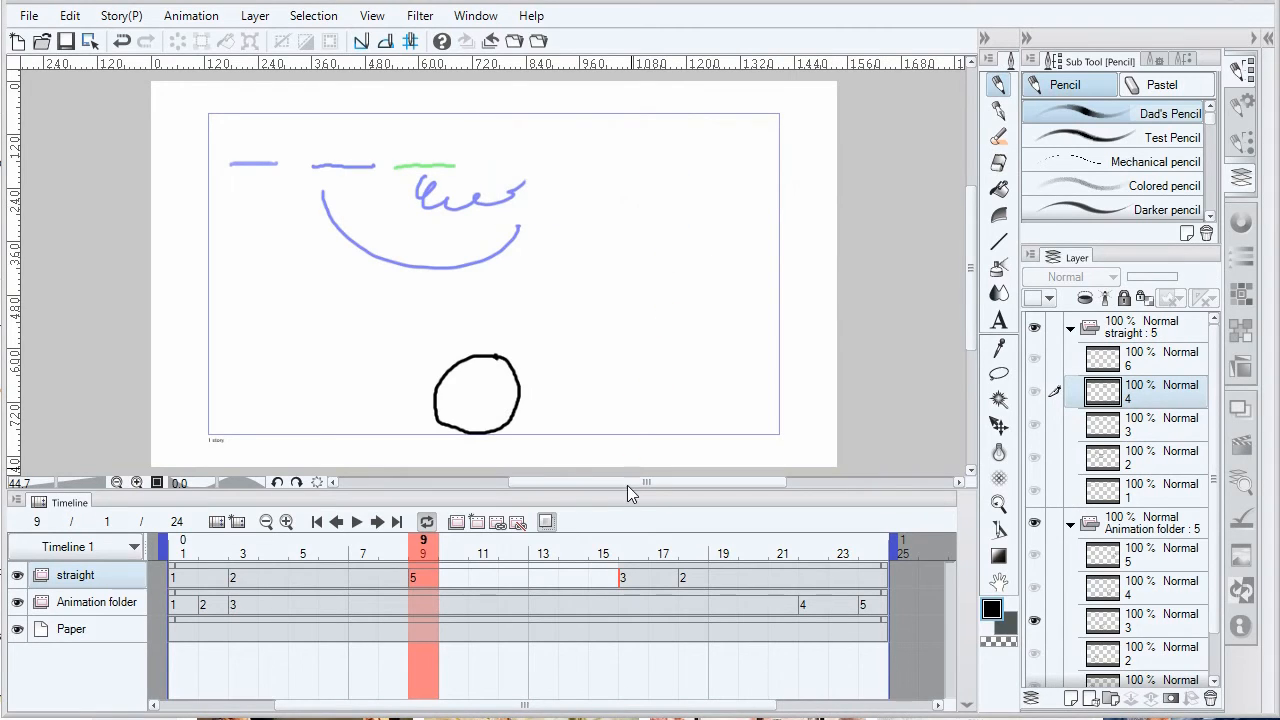
{"action": "left_click", "coordinate": [484, 544]}
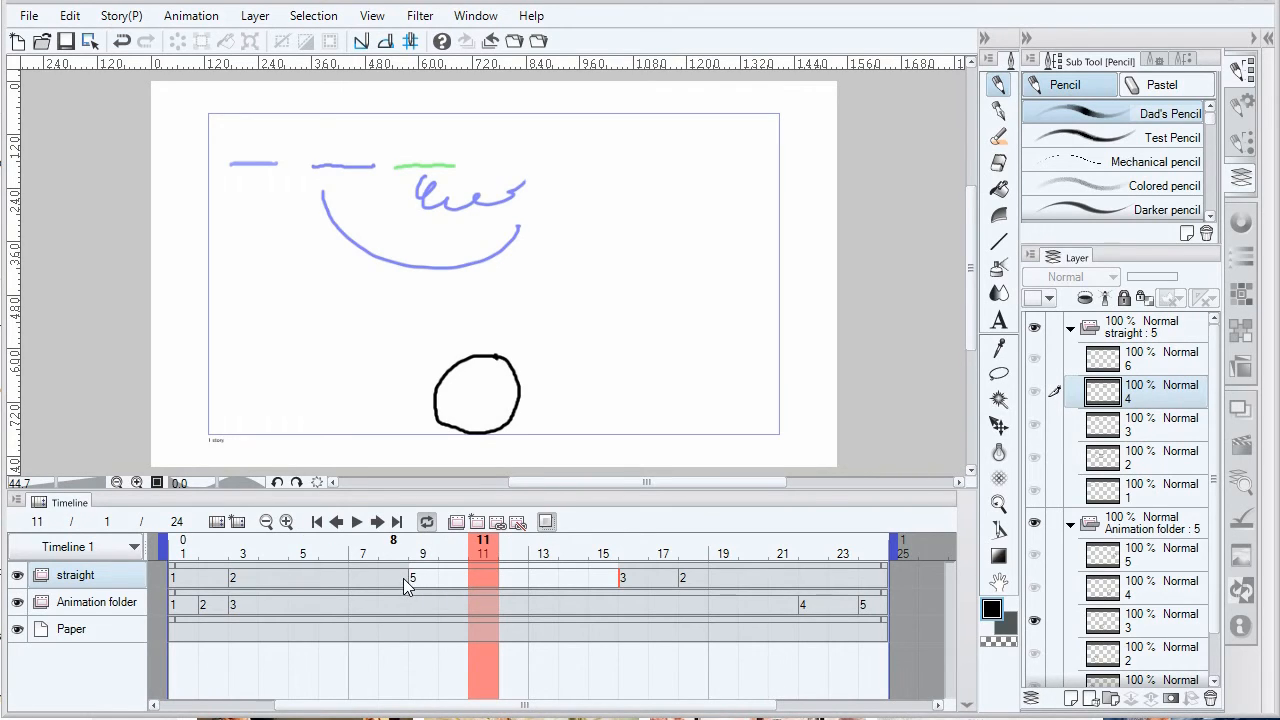
{"action": "left_click_drag", "start_coordinate": [483, 548], "coordinate": [396, 556]}
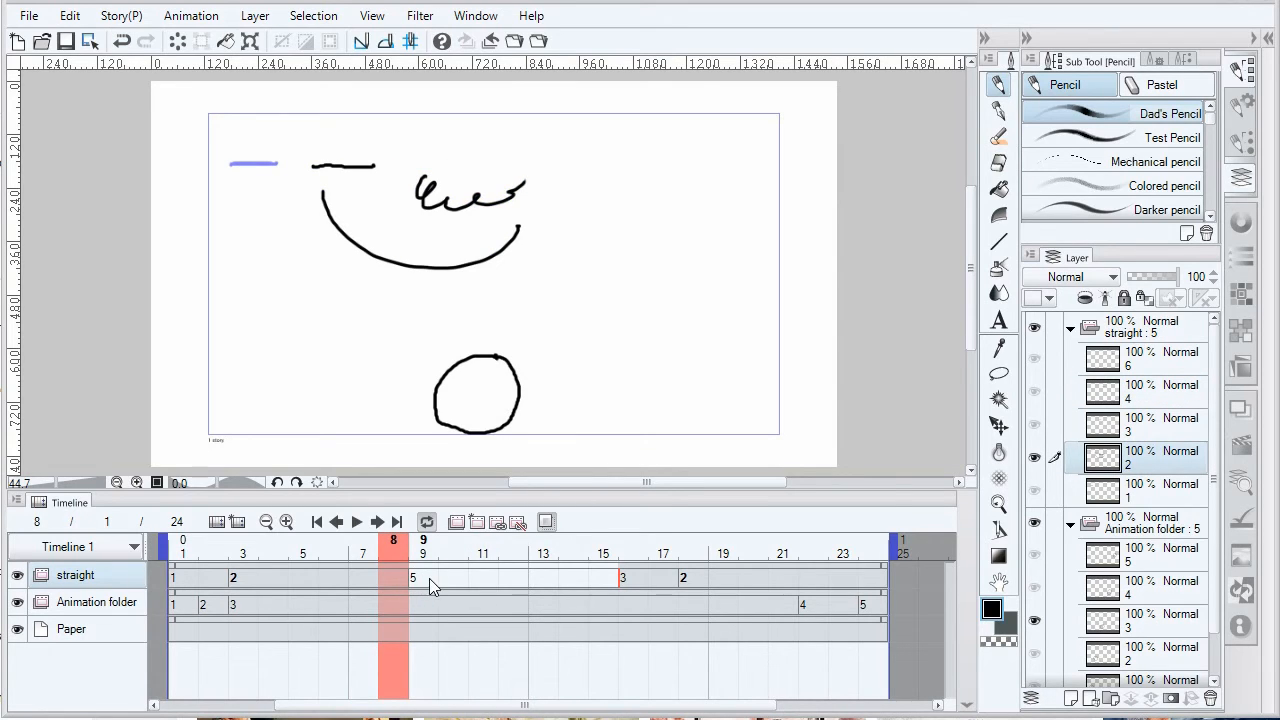
{"action": "left_click_drag", "start_coordinate": [398, 550], "coordinate": [597, 552]}
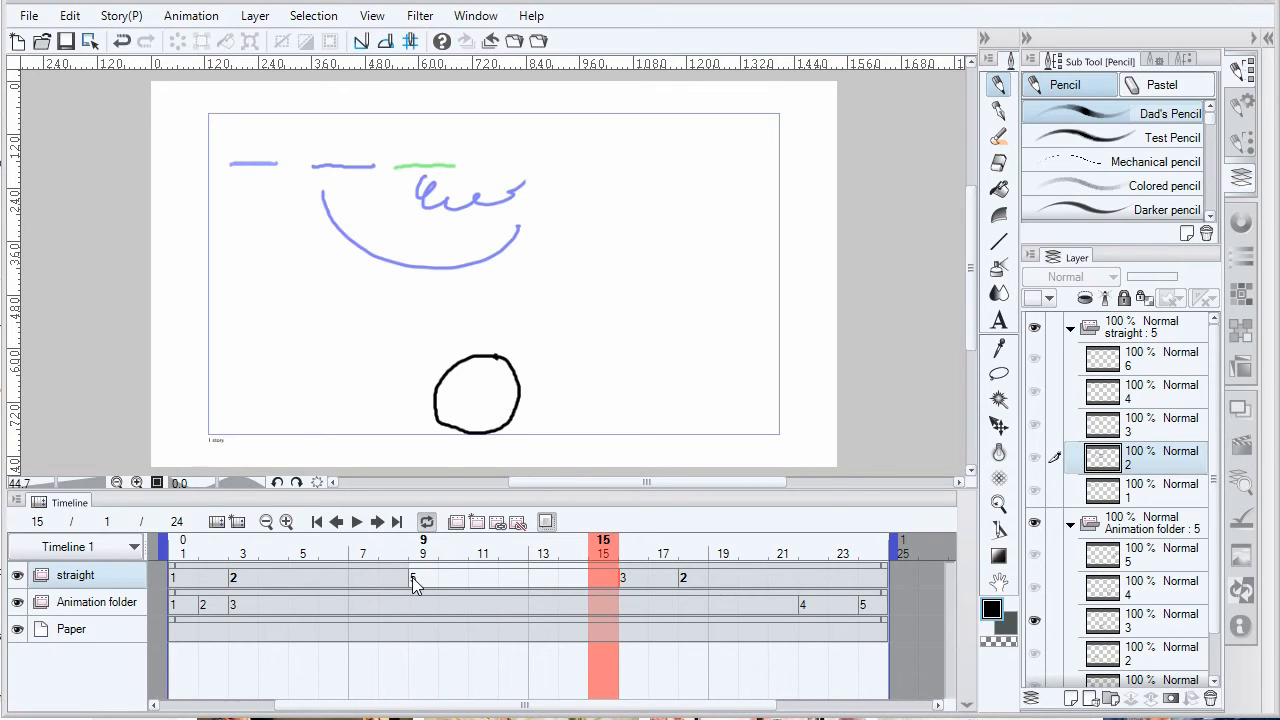
Delete the specified cel 5 at frame 9 of the "straight" track and review the frames up to 15.
{"action": "left_click", "coordinate": [416, 580]}
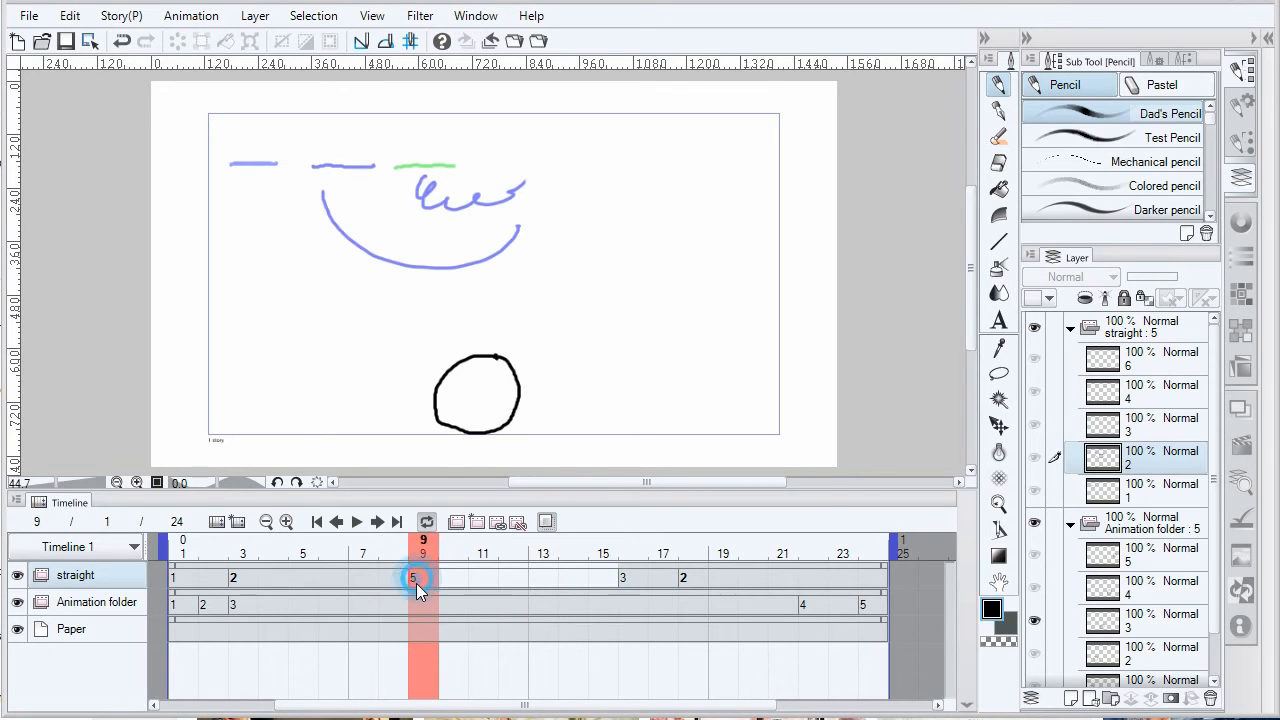
{"action": "left_click", "coordinate": [517, 524]}
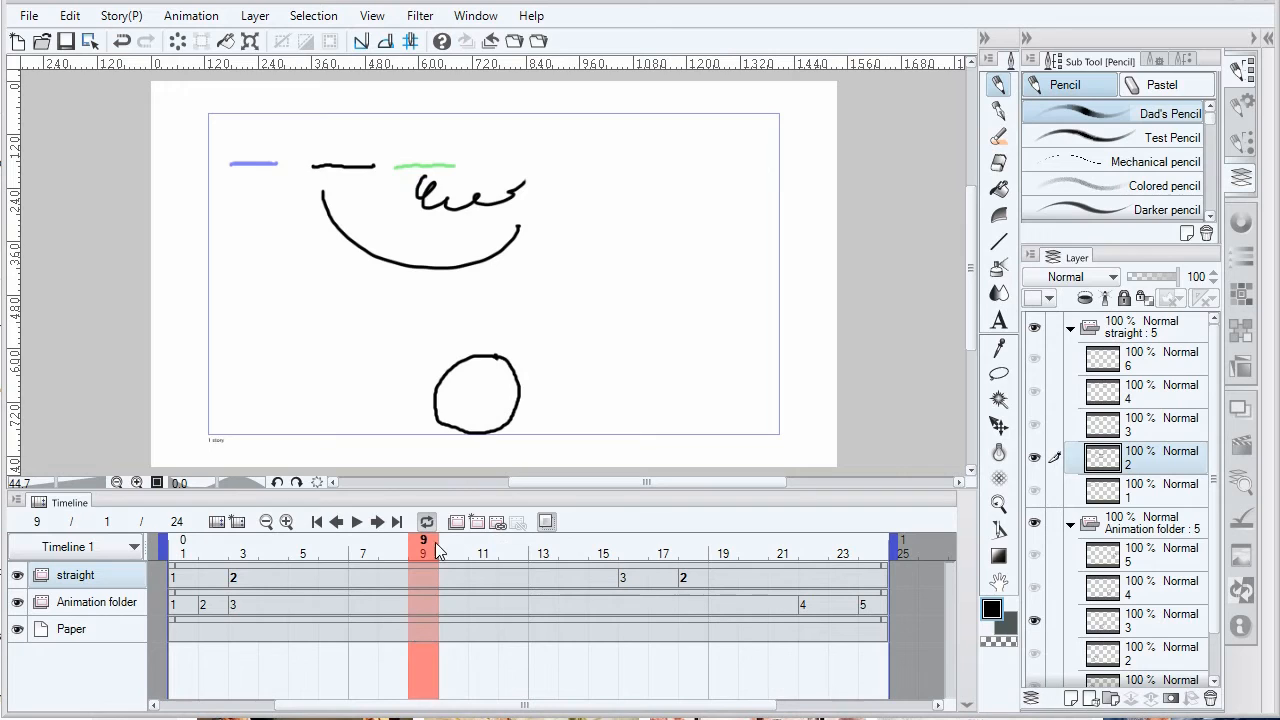
{"action": "left_click_drag", "start_coordinate": [436, 550], "coordinate": [514, 554]}
{"action": "left_click", "coordinate": [601, 573]}
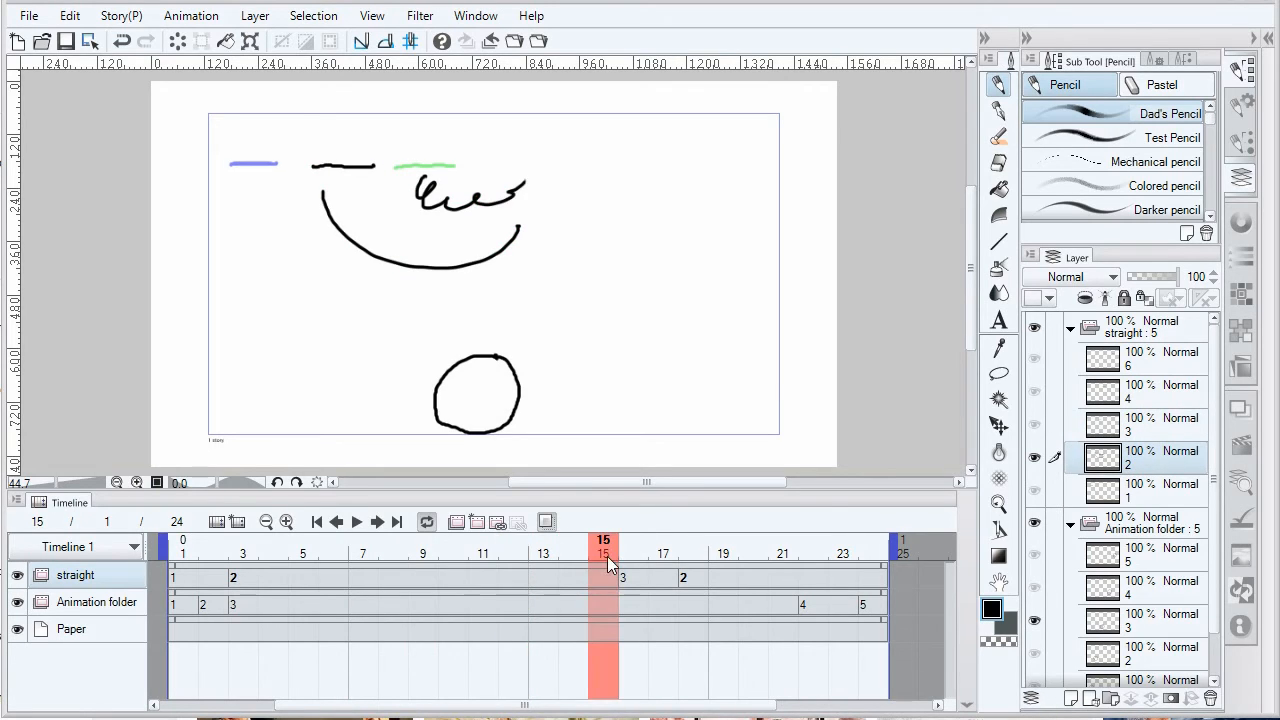
Split the "straight" track's clip at frame 7.
{"action": "left_click", "coordinate": [410, 647]}
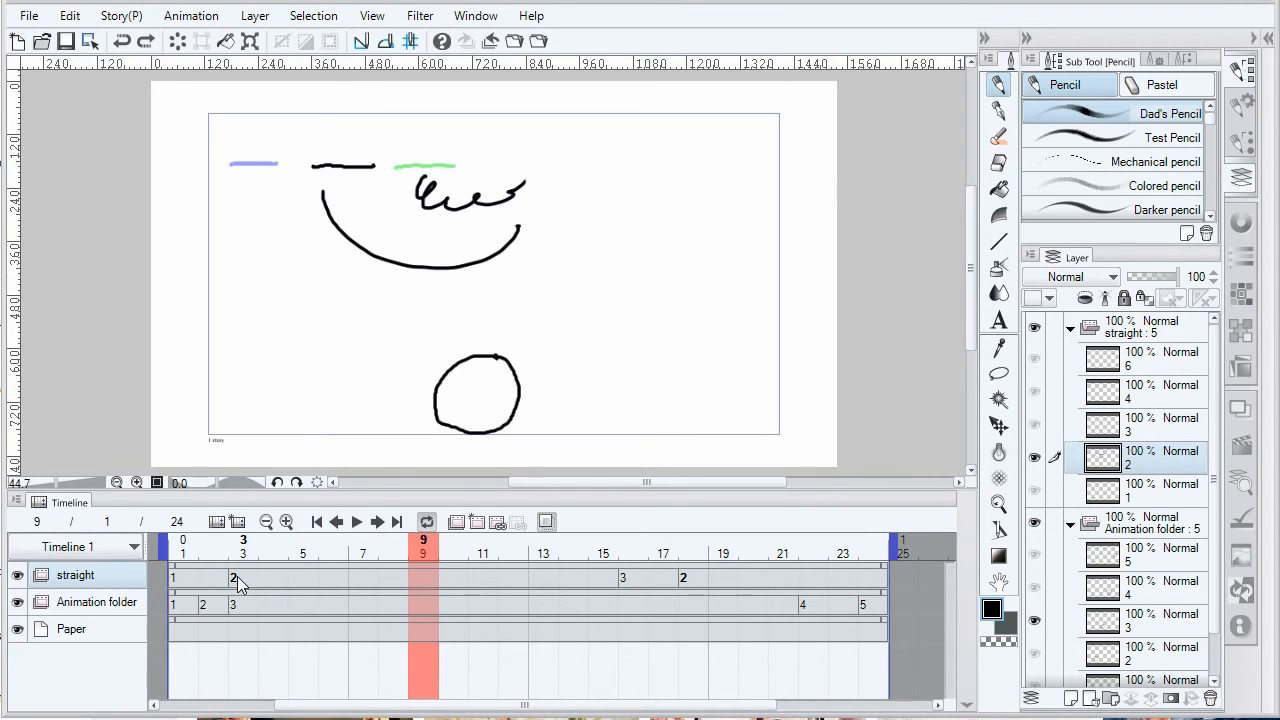
{"action": "left_click_drag", "start_coordinate": [238, 543], "coordinate": [368, 569]}
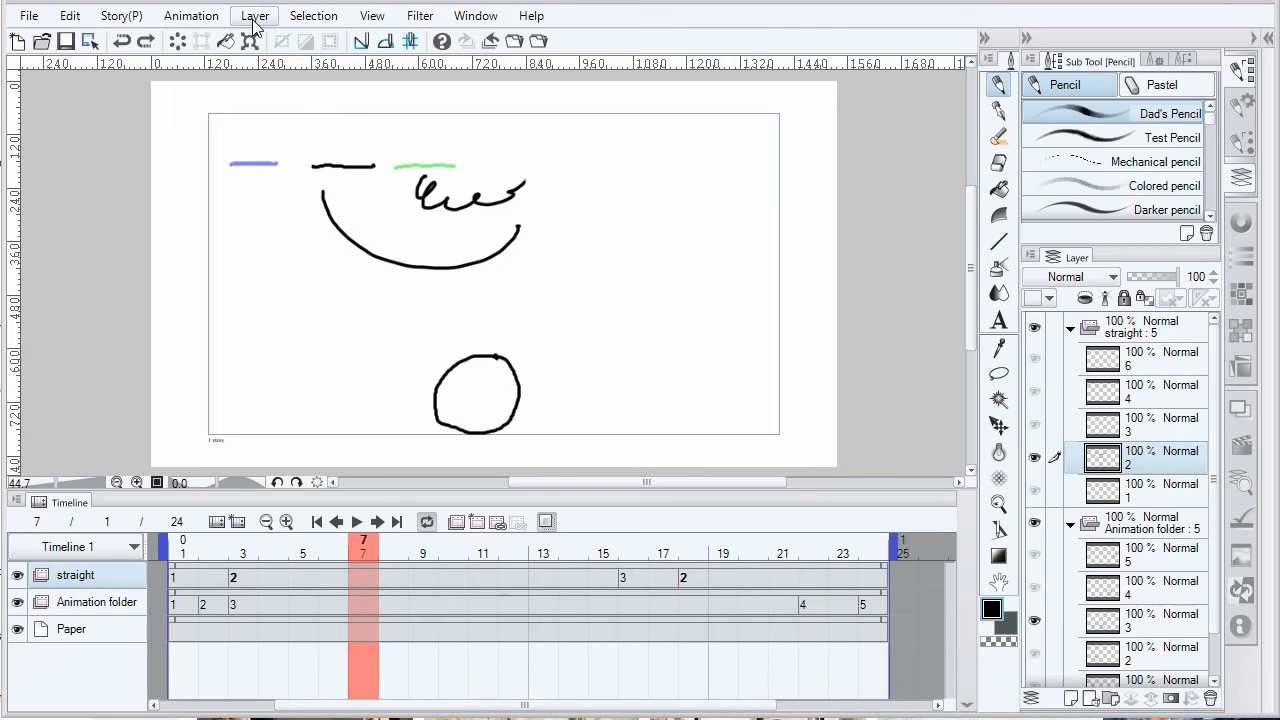
{"action": "left_click", "coordinate": [205, 17]}
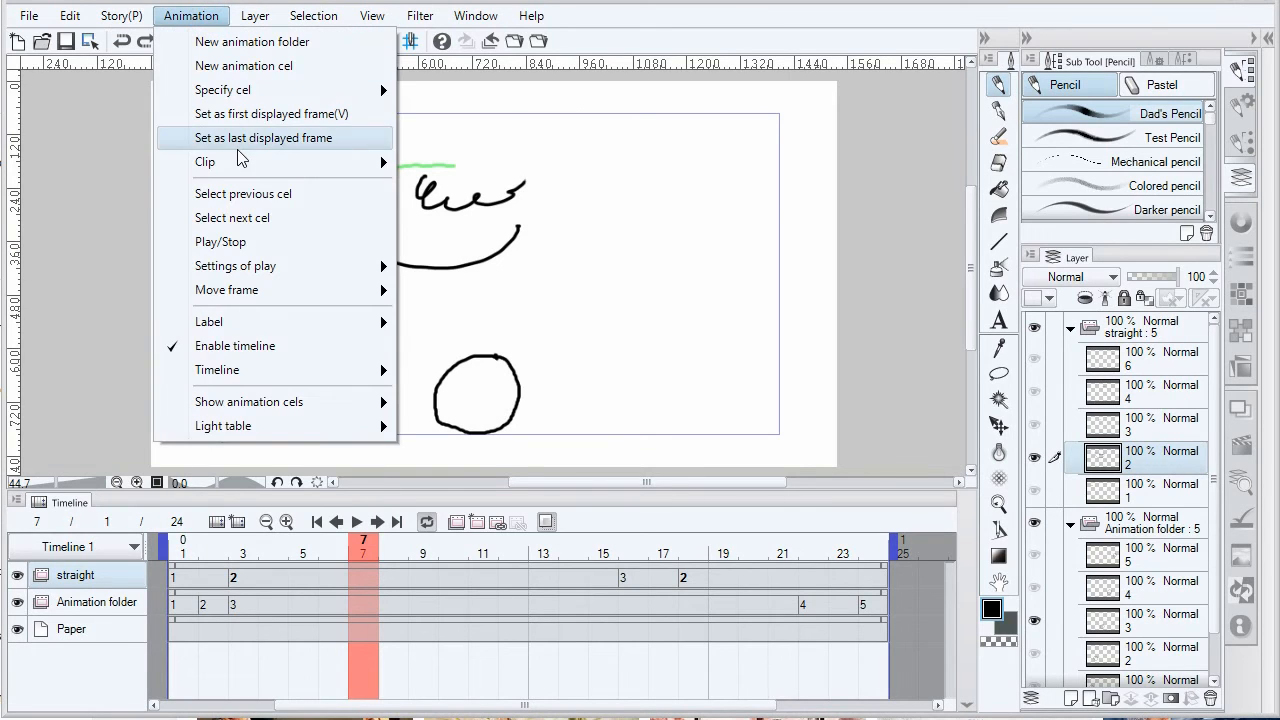
{"action": "mouse_move", "coordinate": [349, 166]}
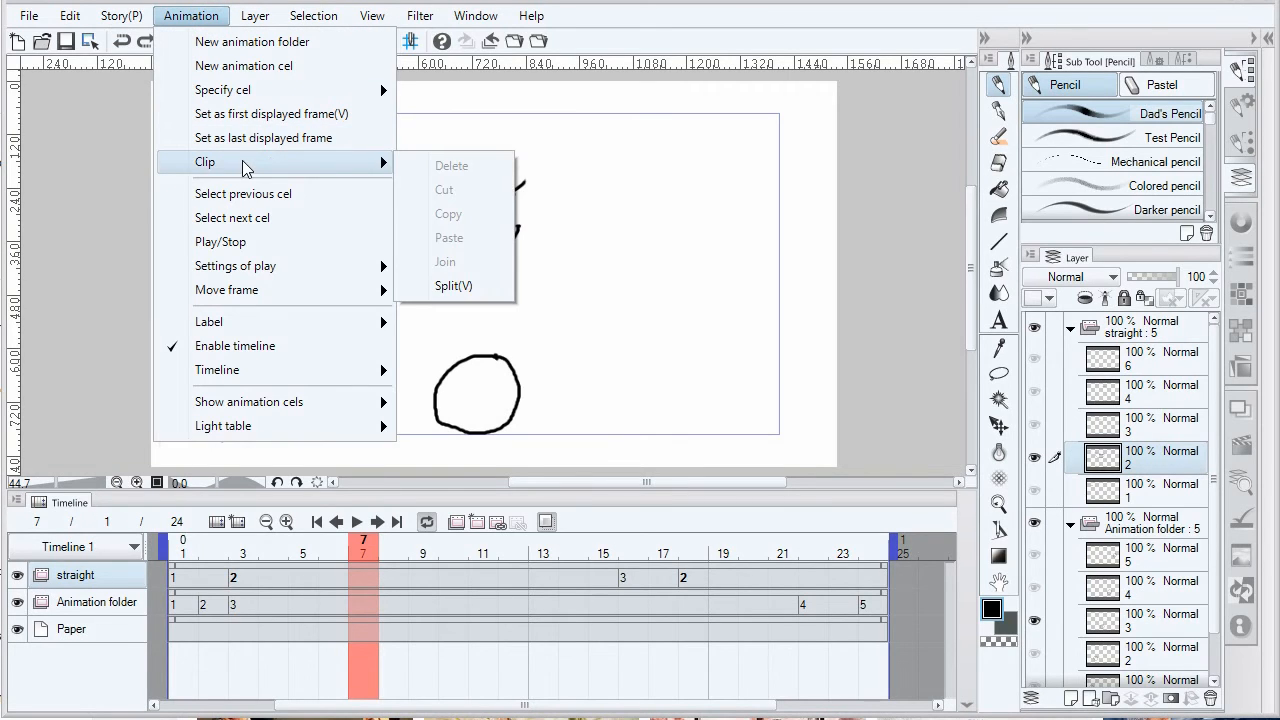
{"action": "left_click", "coordinate": [466, 288]}
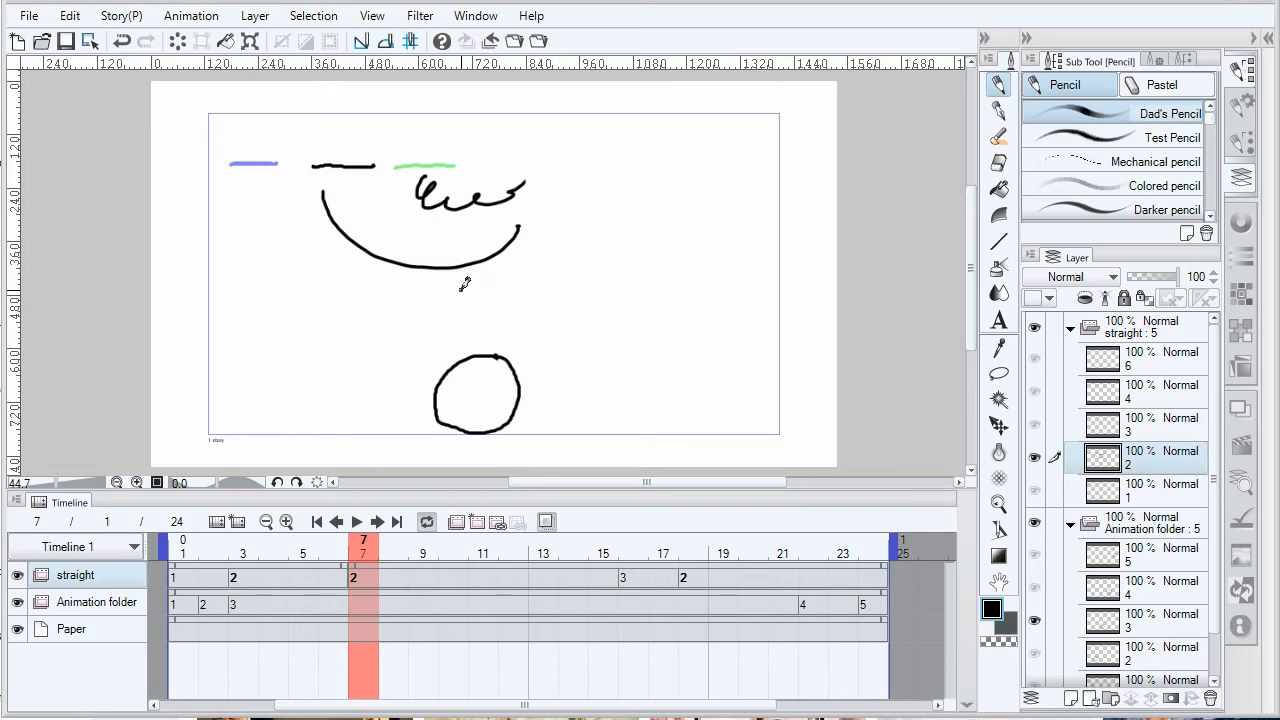
Delete the specified cel 2 at frame 7 of the "straight" track and scrub the following frames.
{"action": "left_click_drag", "start_coordinate": [365, 548], "coordinate": [414, 552]}
{"action": "left_click", "coordinate": [359, 574]}
{"action": "left_click", "coordinate": [516, 522]}
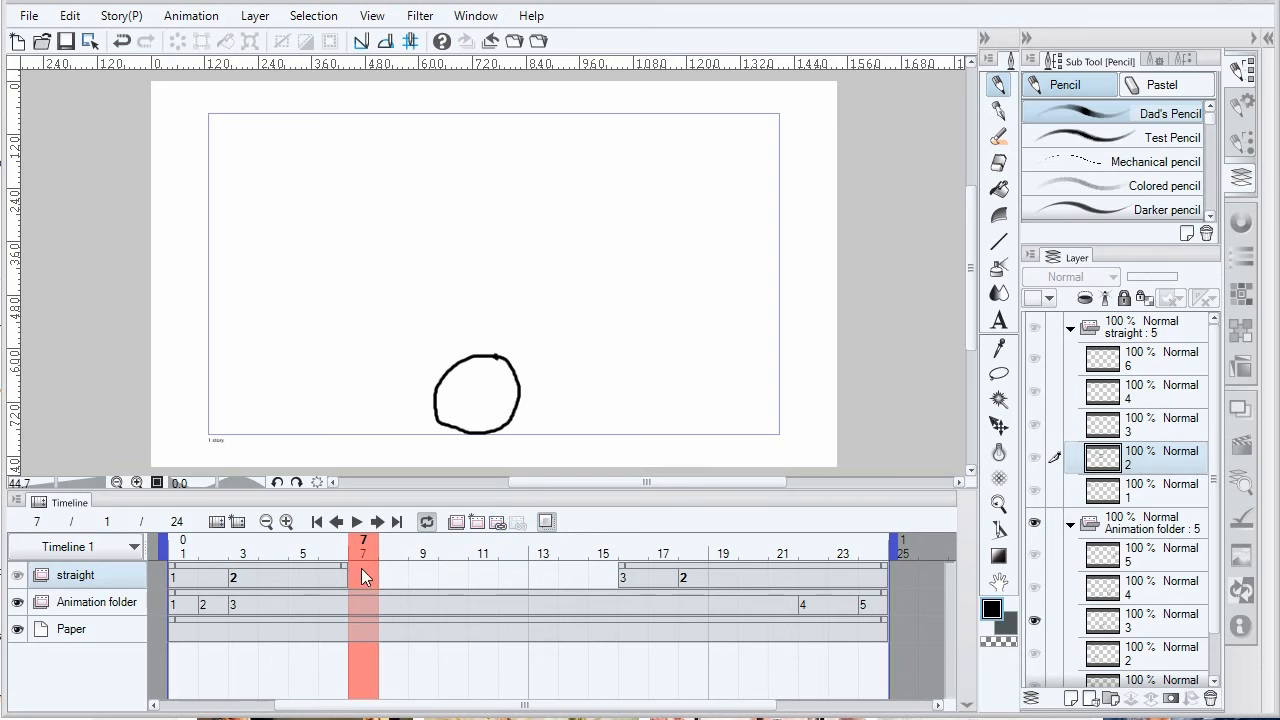
{"action": "left_click_drag", "start_coordinate": [367, 553], "coordinate": [418, 545]}
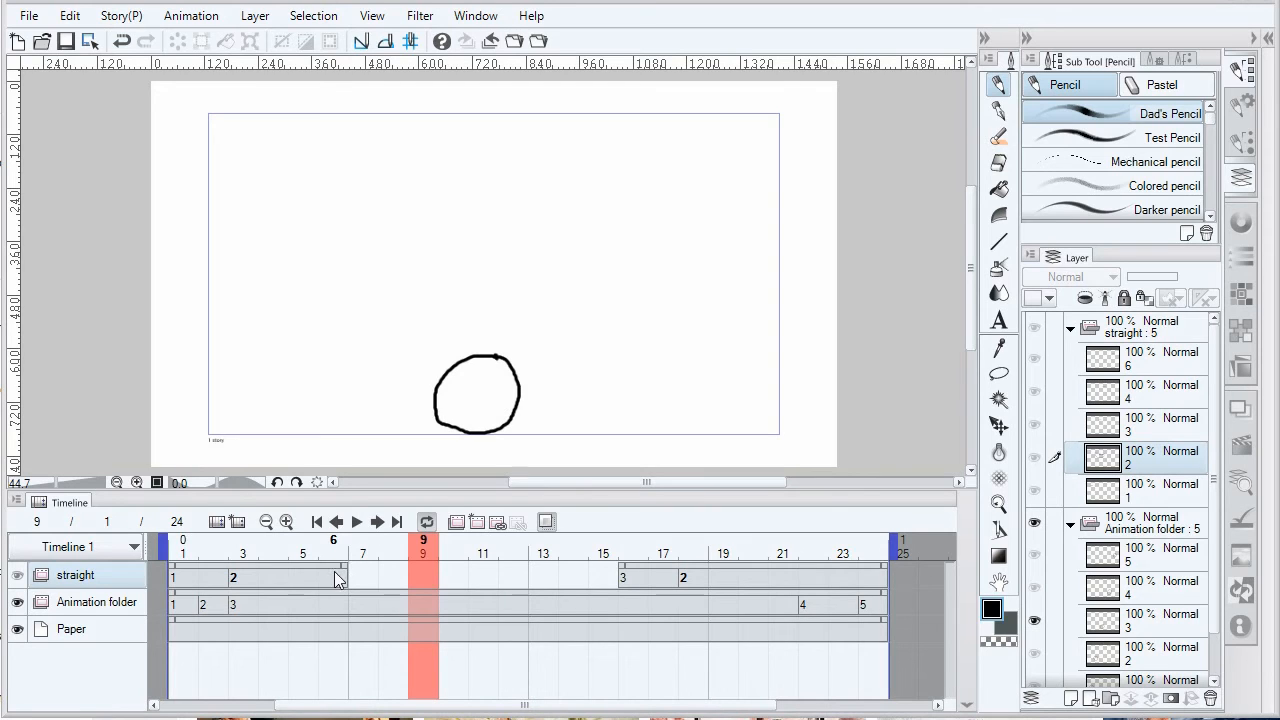
Shift the first "straight" clip to start at frame 3, extend its end through frame 10, and slide it back to frame 1.
{"action": "left_click_drag", "start_coordinate": [323, 568], "coordinate": [410, 582]}
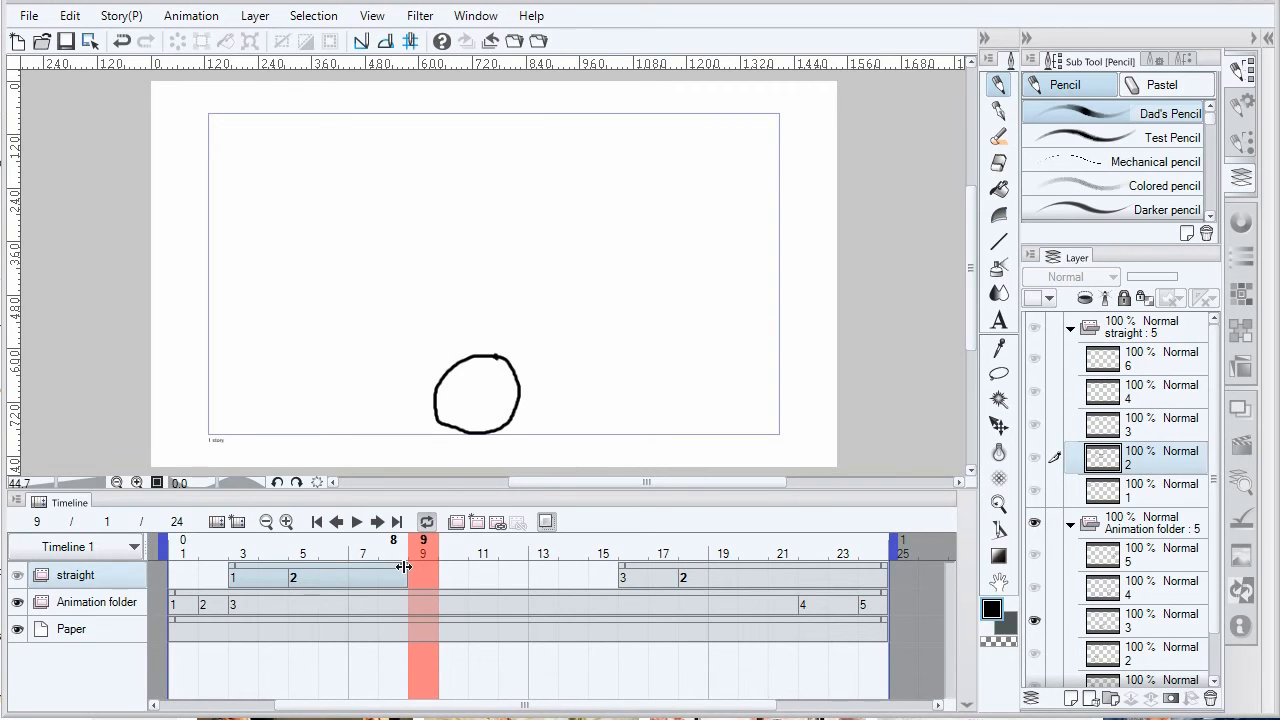
{"action": "left_click_drag", "start_coordinate": [404, 567], "coordinate": [485, 572]}
{"action": "mouse_move", "coordinate": [230, 572]}
{"action": "left_mouse_down"}
{"action": "mouse_move", "coordinate": [194, 566]}
{"action": "mouse_move", "coordinate": [190, 590]}
{"action": "mouse_move", "coordinate": [201, 566]}
{"action": "mouse_move", "coordinate": [237, 568]}
{"action": "left_mouse_up"}
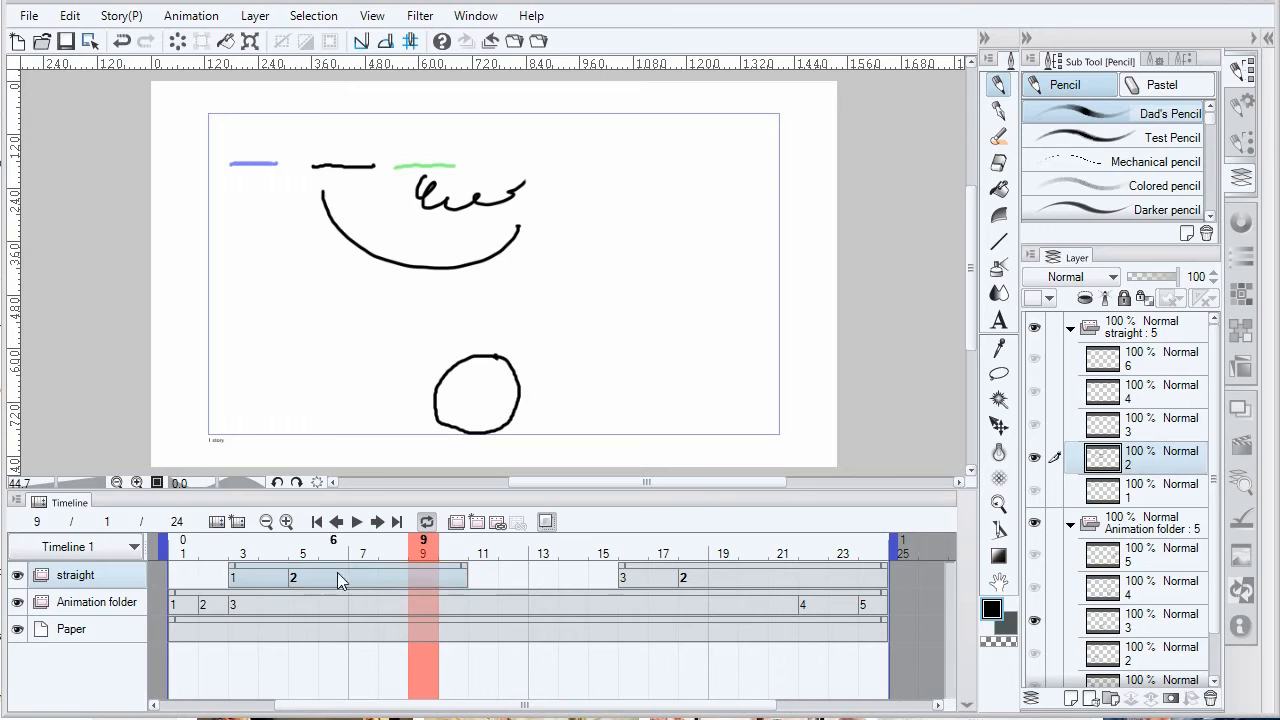
{"action": "left_click_drag", "start_coordinate": [366, 571], "coordinate": [303, 577]}
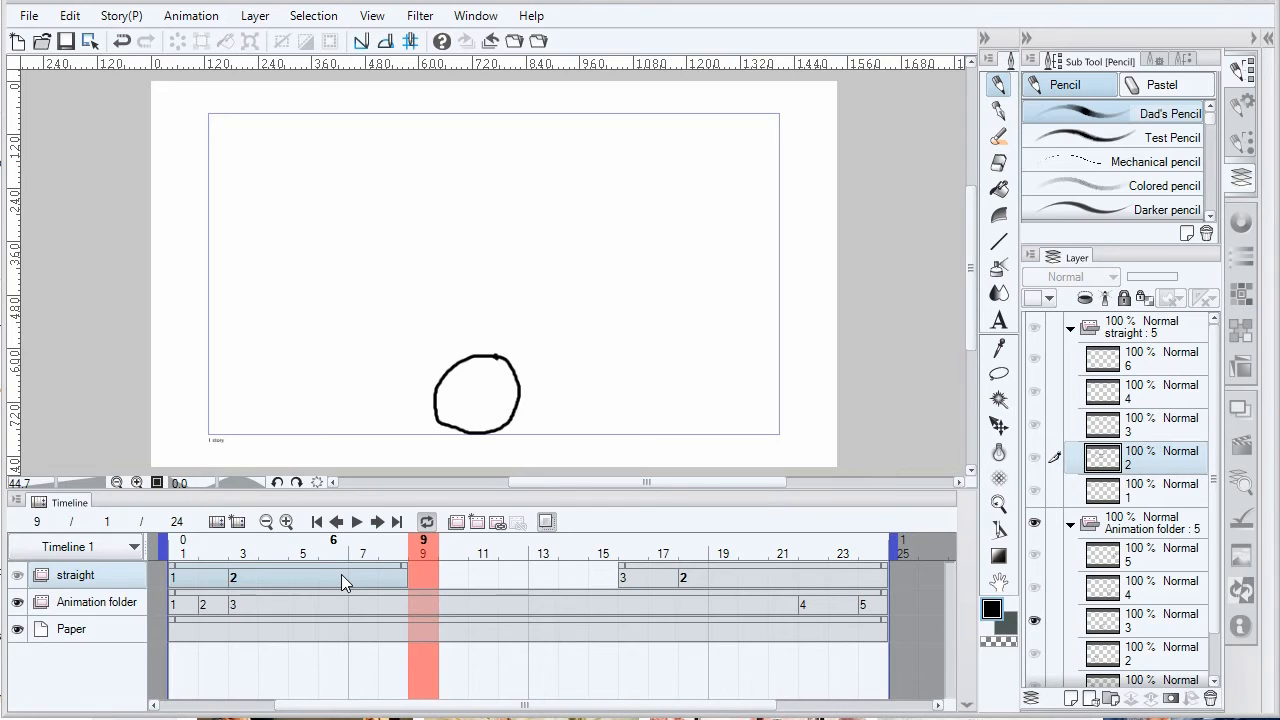
Try moving cel 2 of the "straight" track from frame 3 to frame 4, and undo the move.
{"action": "left_click", "coordinate": [231, 580]}
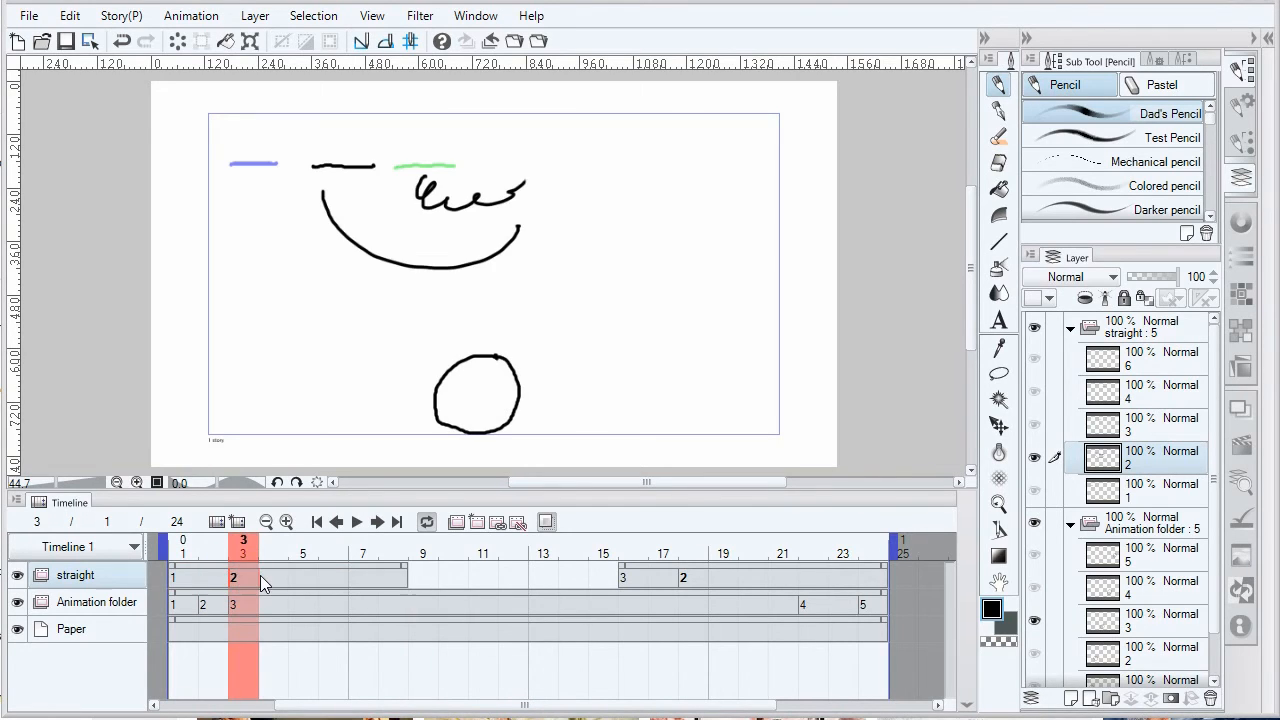
{"action": "key", "text": "Delete"}
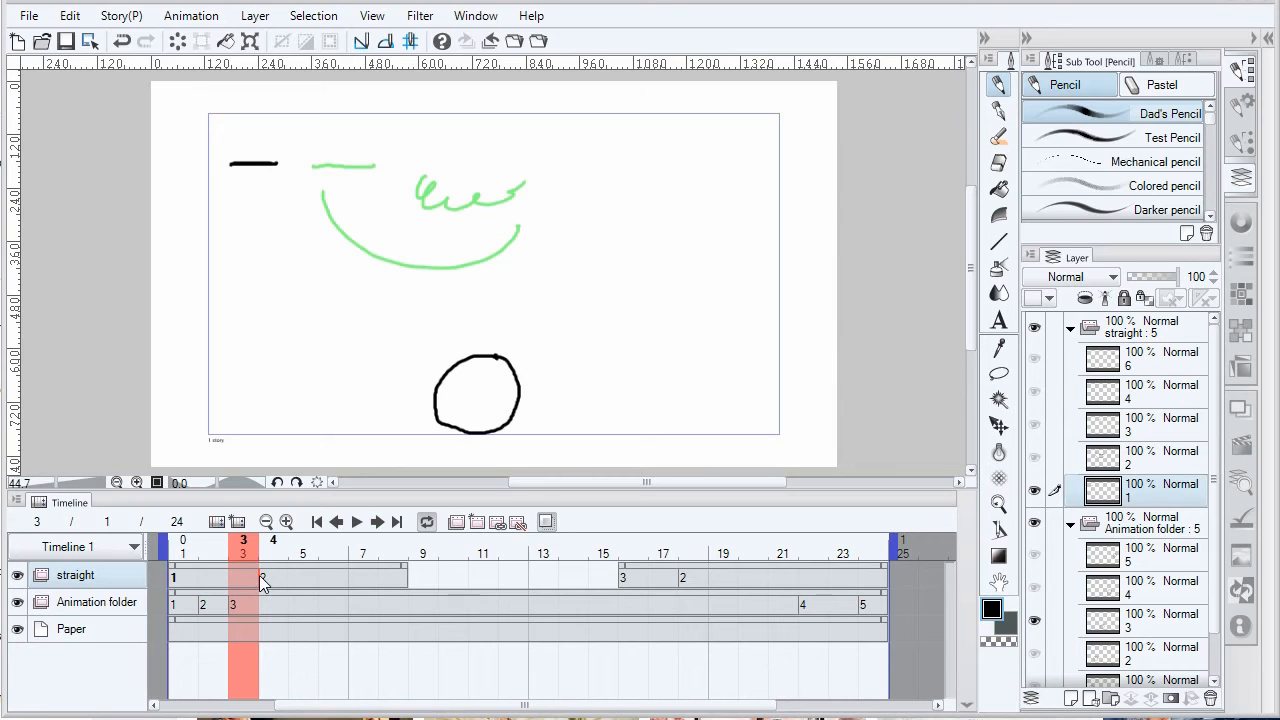
{"action": "key", "text": "ctrl+z"}
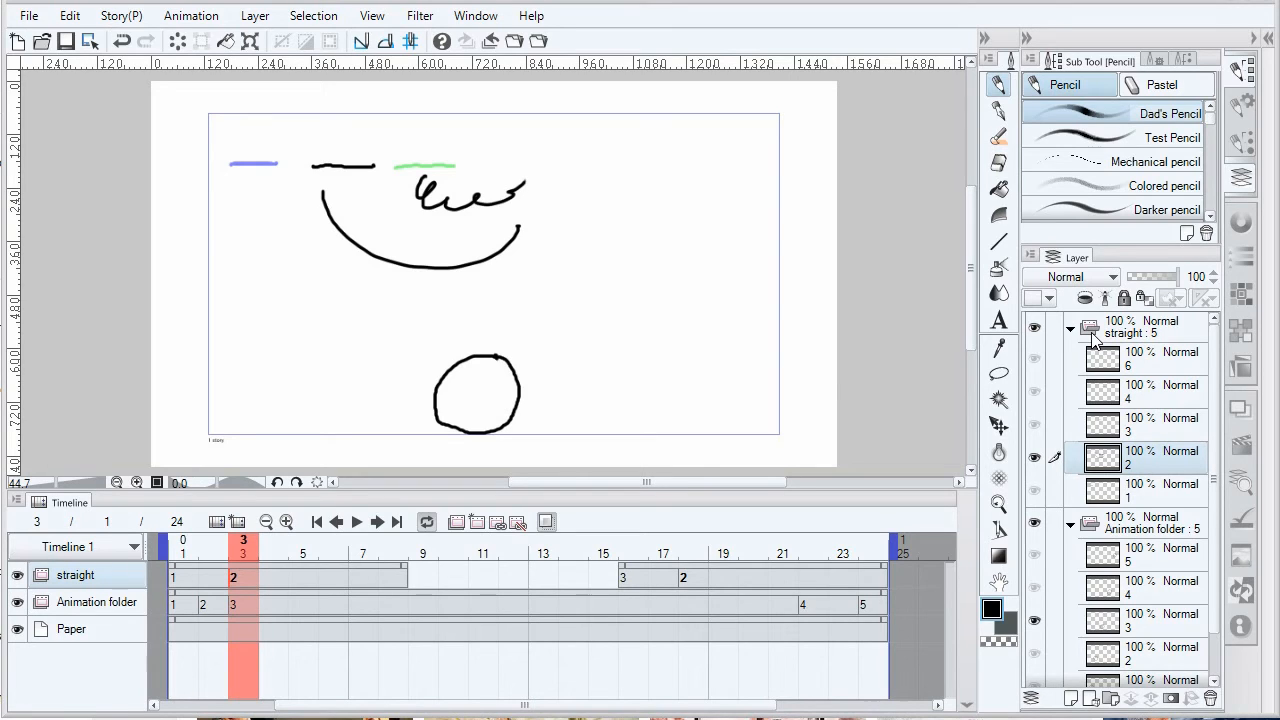
Delete the entire "straight" animation folder with its cels.
{"action": "left_click", "coordinate": [1127, 338]}
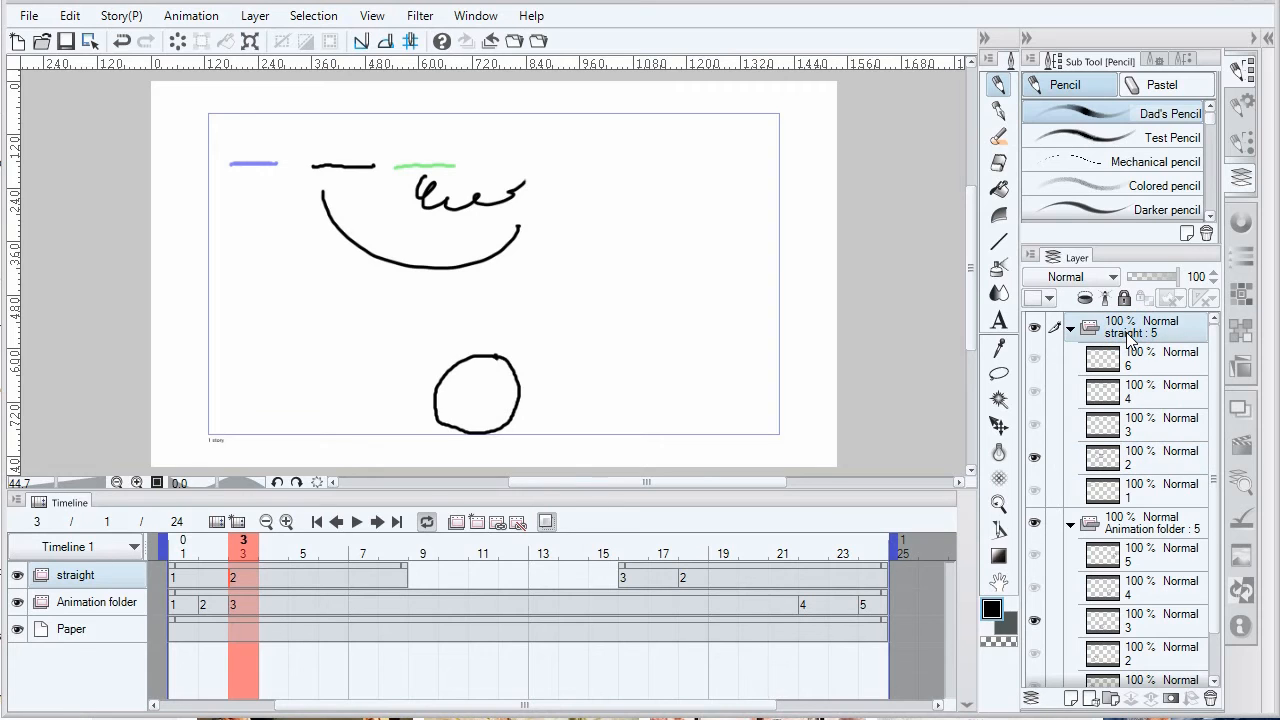
{"action": "left_click", "coordinate": [1209, 699]}
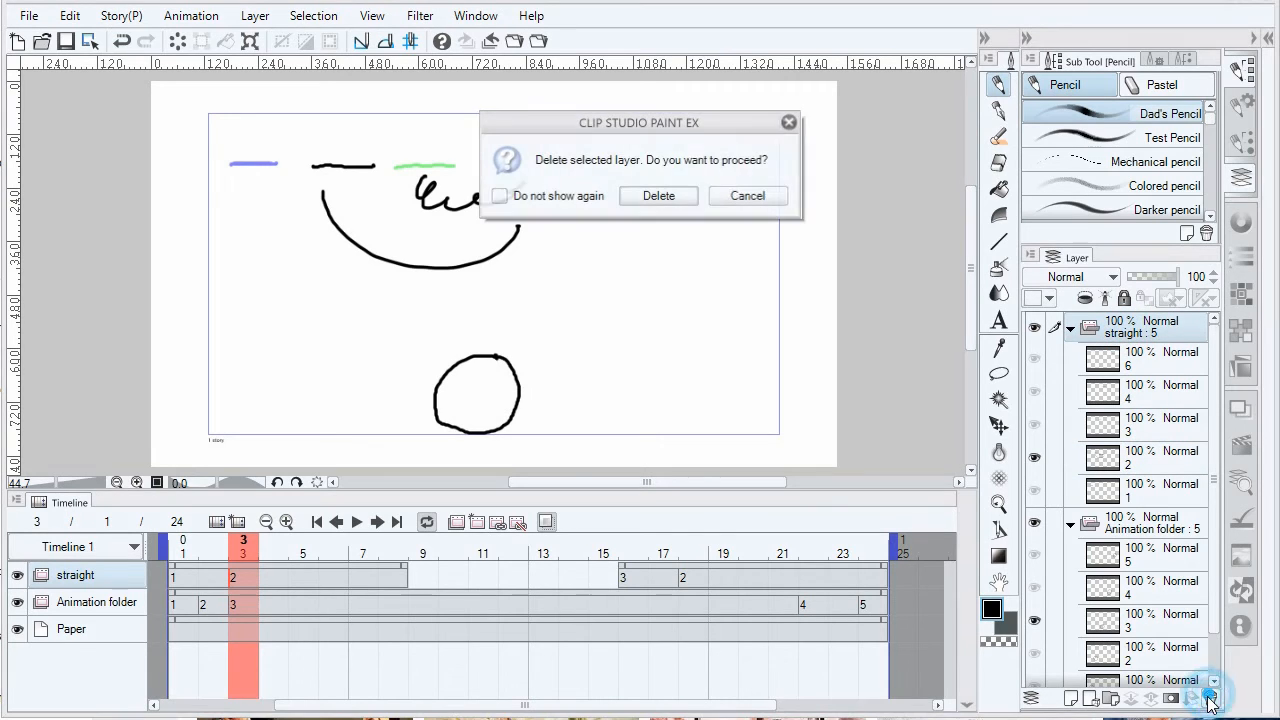
{"action": "left_click", "coordinate": [658, 196]}
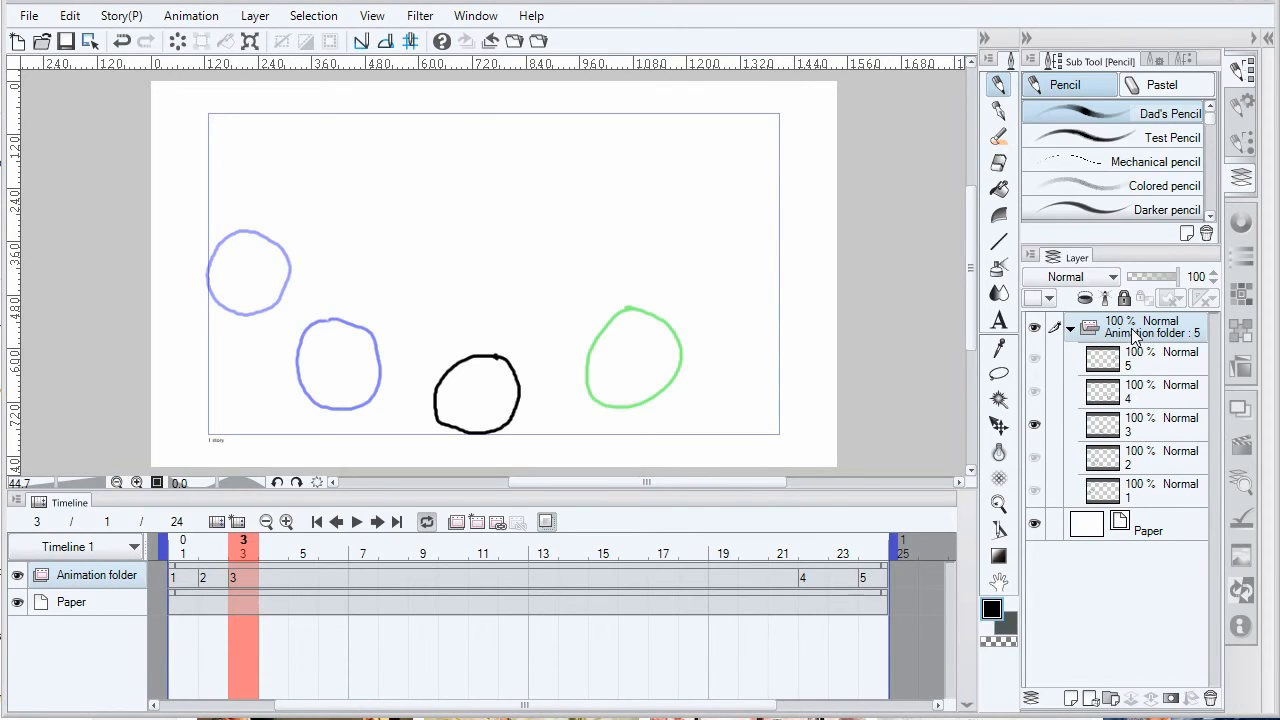
Add a new raster layer at the top of the remaining animation folder.
{"action": "left_click", "coordinate": [1071, 698]}
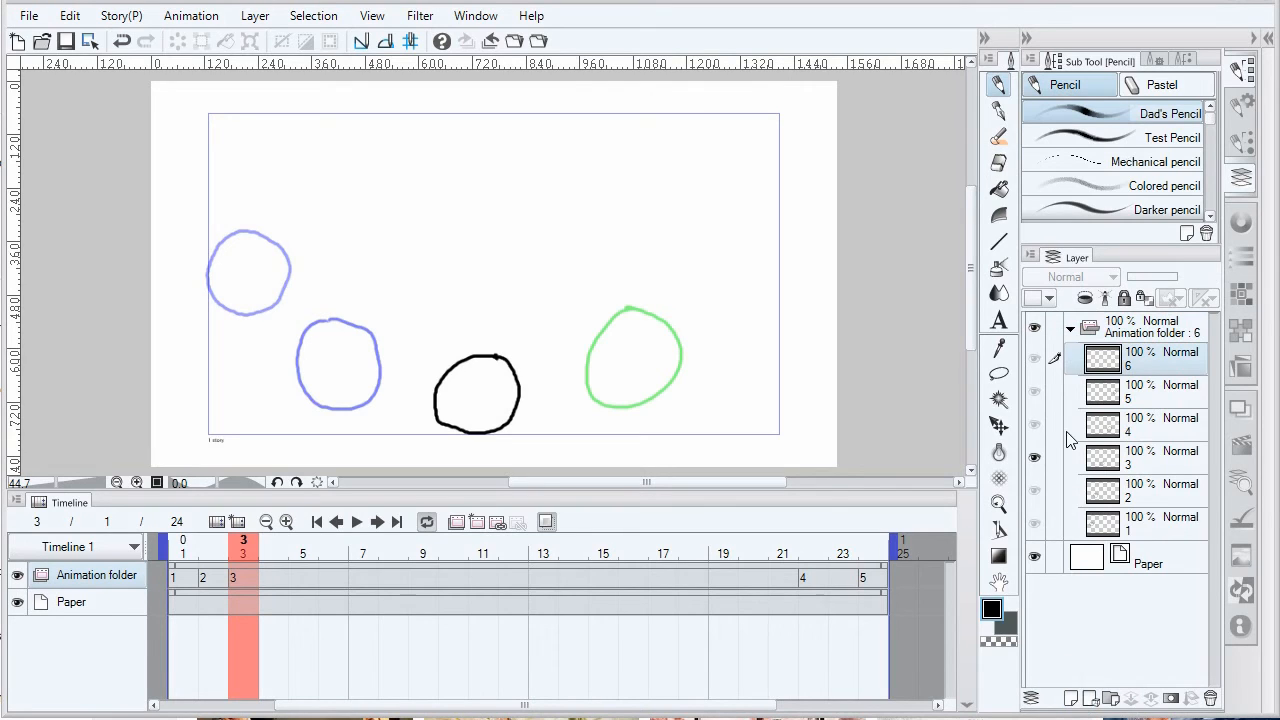
Move layer 6 out of the animation folder to the top of the stack and scribble a zigzag ground line across the canvas on it.
{"action": "left_click_drag", "start_coordinate": [1146, 356], "coordinate": [1150, 322]}
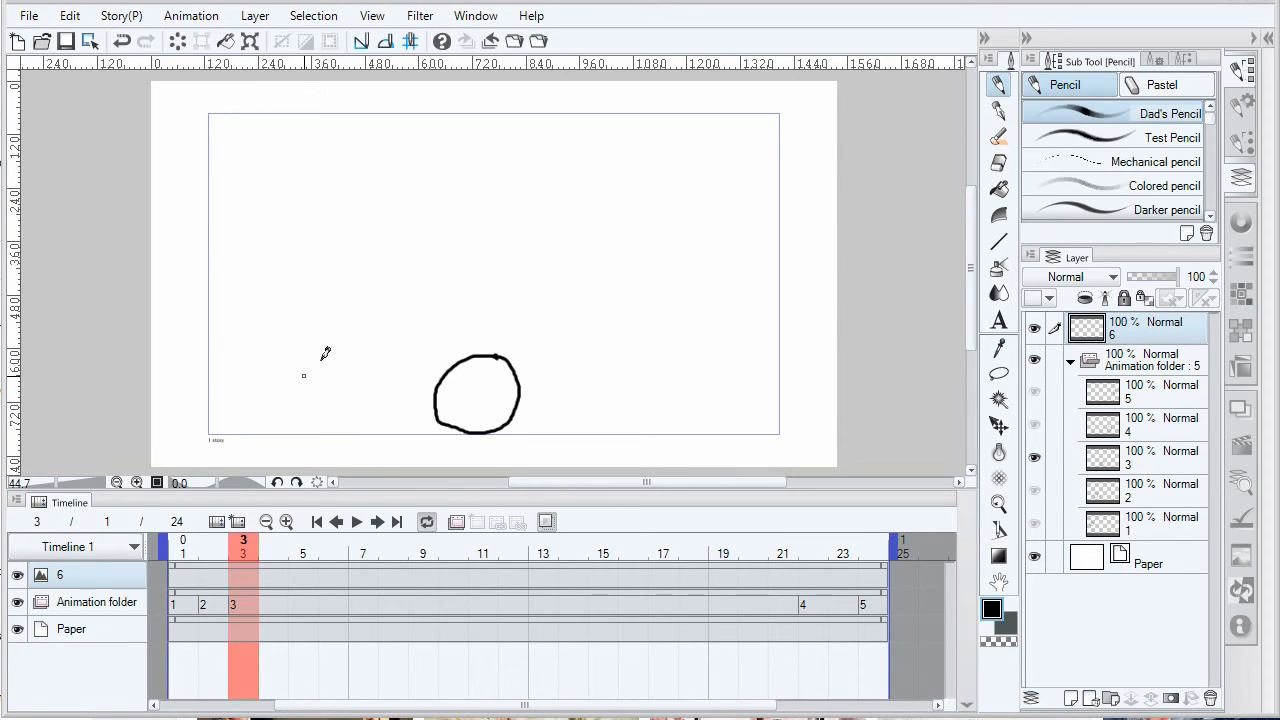
{"action": "left_click", "coordinate": [205, 420]}
{"action": "mouse_move", "coordinate": [205, 420]}
{"action": "left_mouse_down"}
{"action": "mouse_move", "coordinate": [368, 432]}
{"action": "mouse_move", "coordinate": [566, 411]}
{"action": "mouse_move", "coordinate": [782, 412]}
{"action": "mouse_move", "coordinate": [809, 397]}
{"action": "left_mouse_up"}
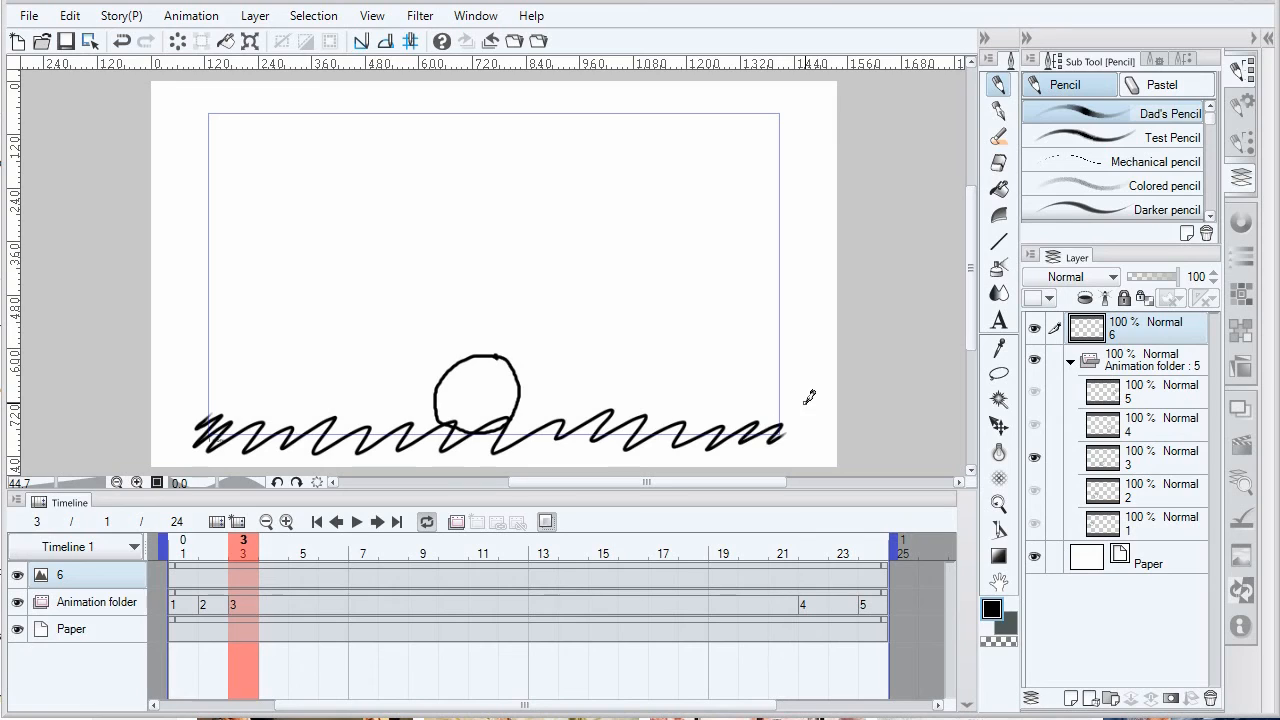
Place layer 6 directly below the animation folder, and make cel 5 in the expanded folder active.
{"action": "left_click", "coordinate": [1071, 361]}
{"action": "left_click_drag", "start_coordinate": [1097, 333], "coordinate": [1056, 385]}
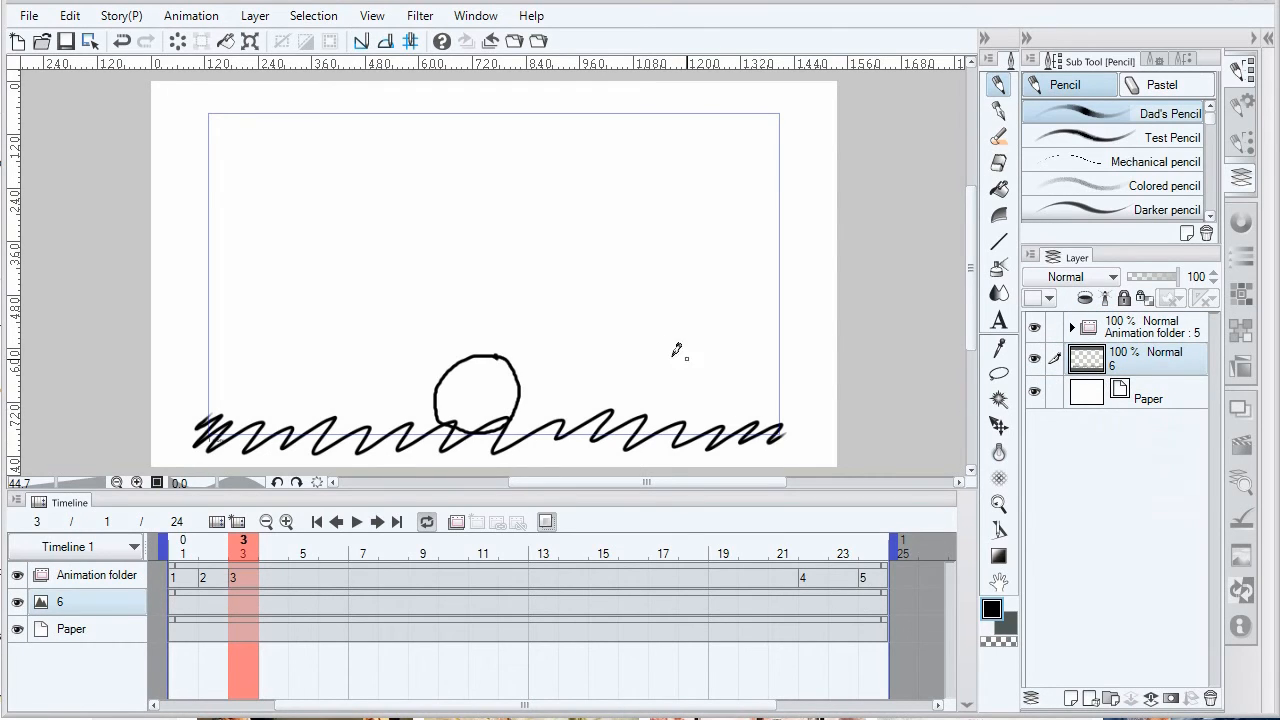
{"action": "left_click", "coordinate": [1072, 327]}
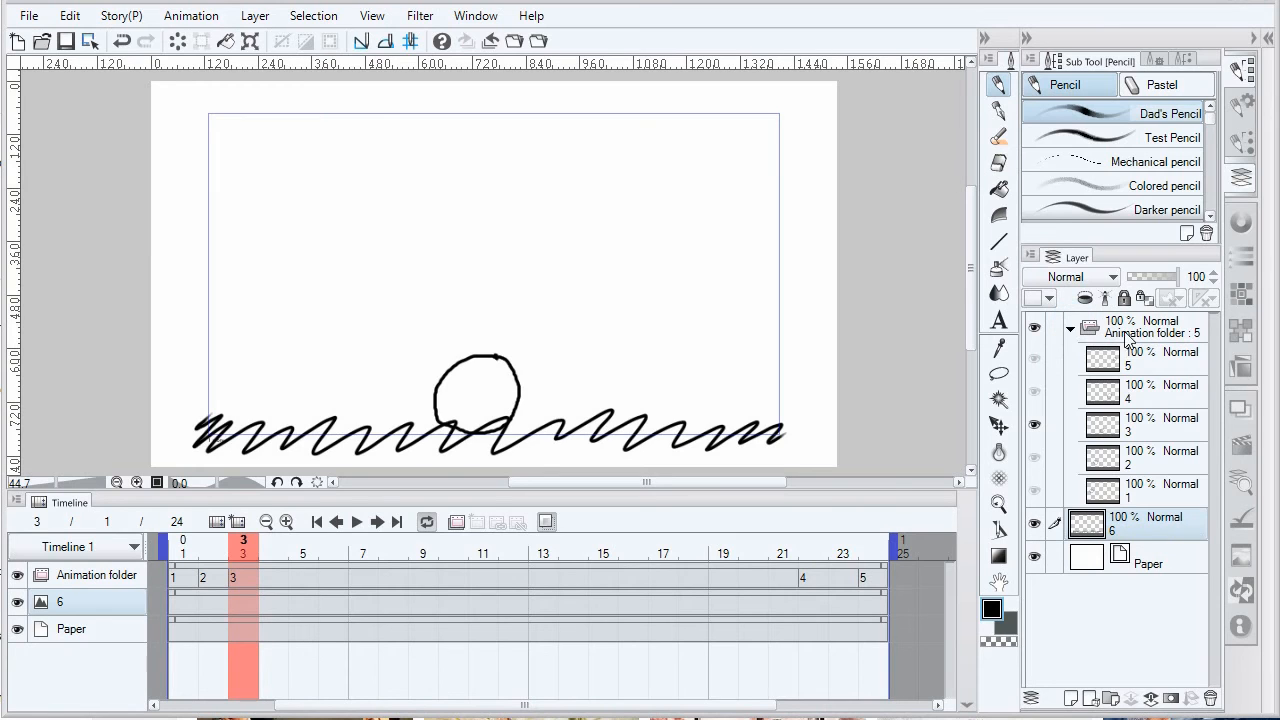
{"action": "left_click", "coordinate": [1130, 360]}
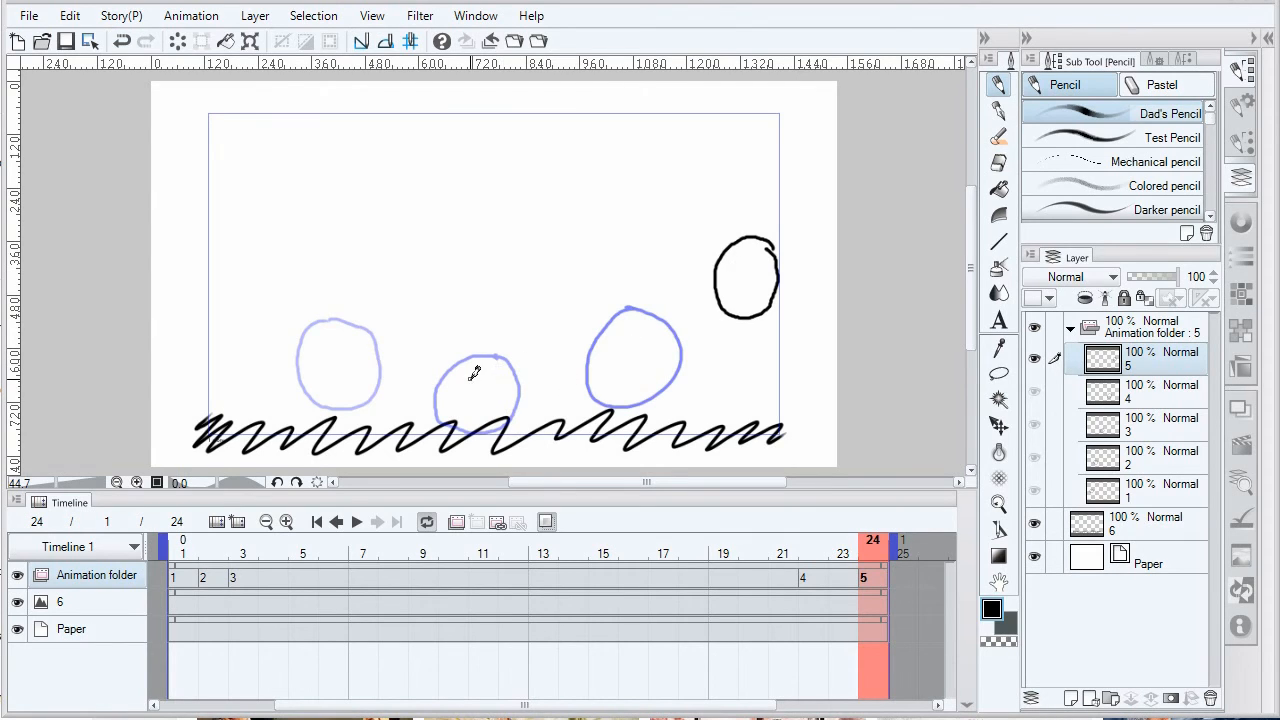
Add four raster layers above layer 6, drawing one small triangle on each in a row along the upper part of the canvas.
{"action": "left_click", "coordinate": [1128, 524]}
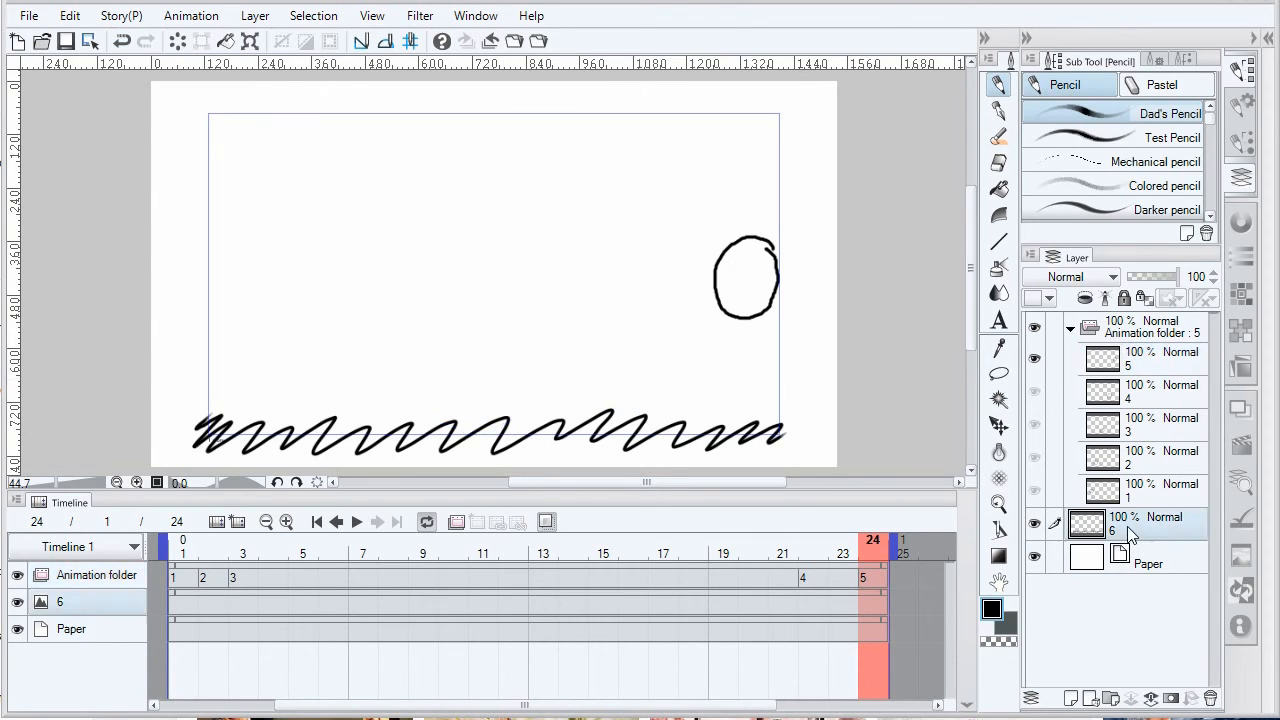
{"action": "left_click", "coordinate": [1071, 697]}
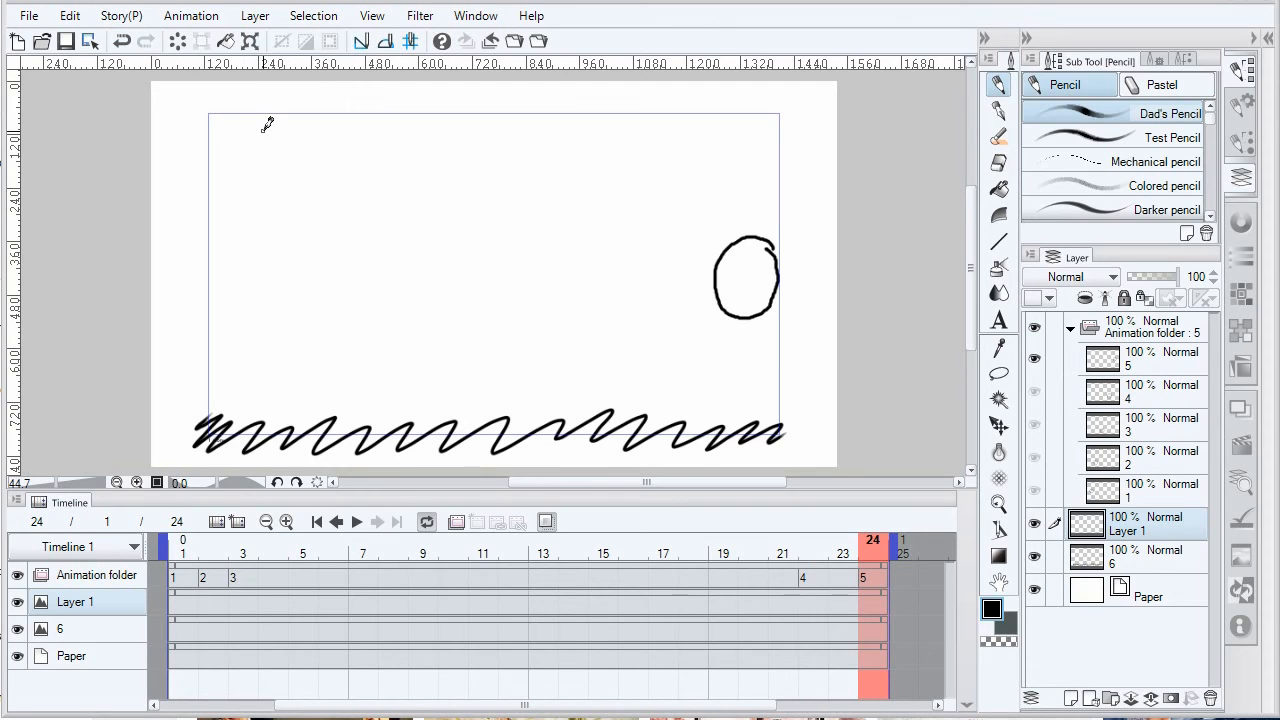
{"action": "mouse_move", "coordinate": [262, 129]}
{"action": "left_mouse_down"}
{"action": "mouse_move", "coordinate": [274, 151]}
{"action": "mouse_move", "coordinate": [263, 129]}
{"action": "left_mouse_up"}
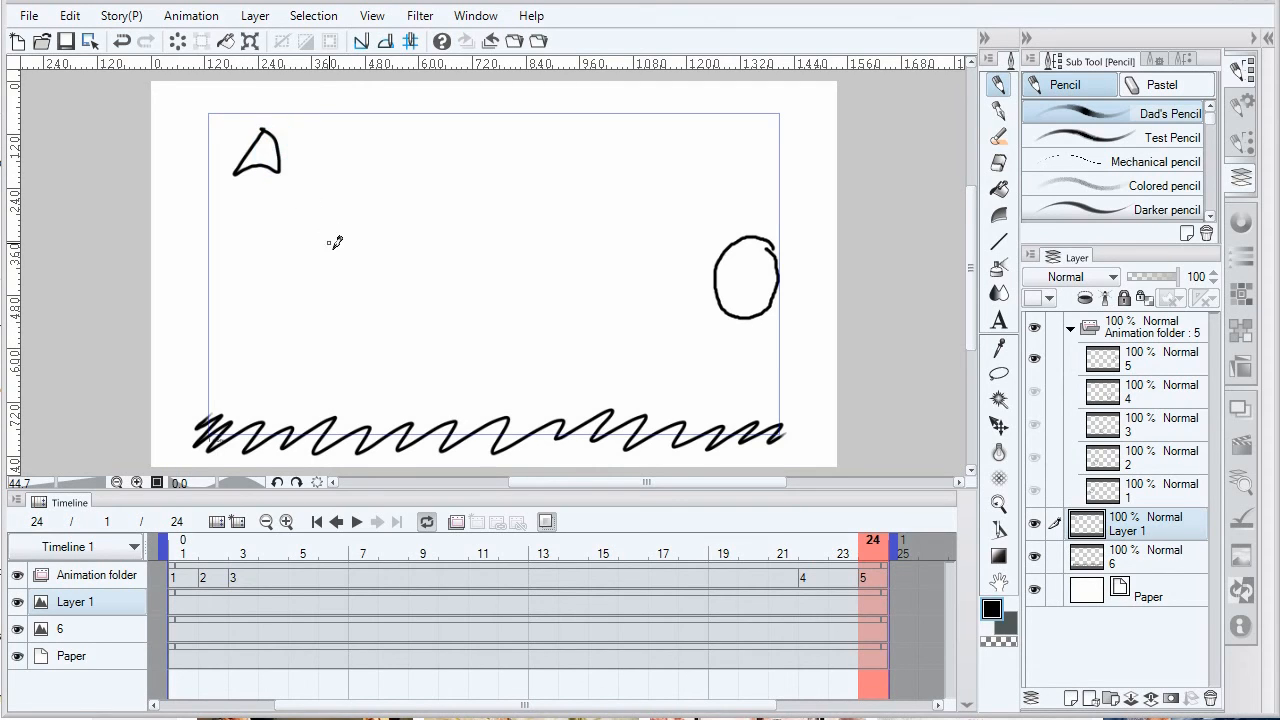
{"action": "left_click", "coordinate": [1071, 697]}
{"action": "left_click_drag", "start_coordinate": [420, 123], "coordinate": [424, 124]}
{"action": "left_click", "coordinate": [1071, 697]}
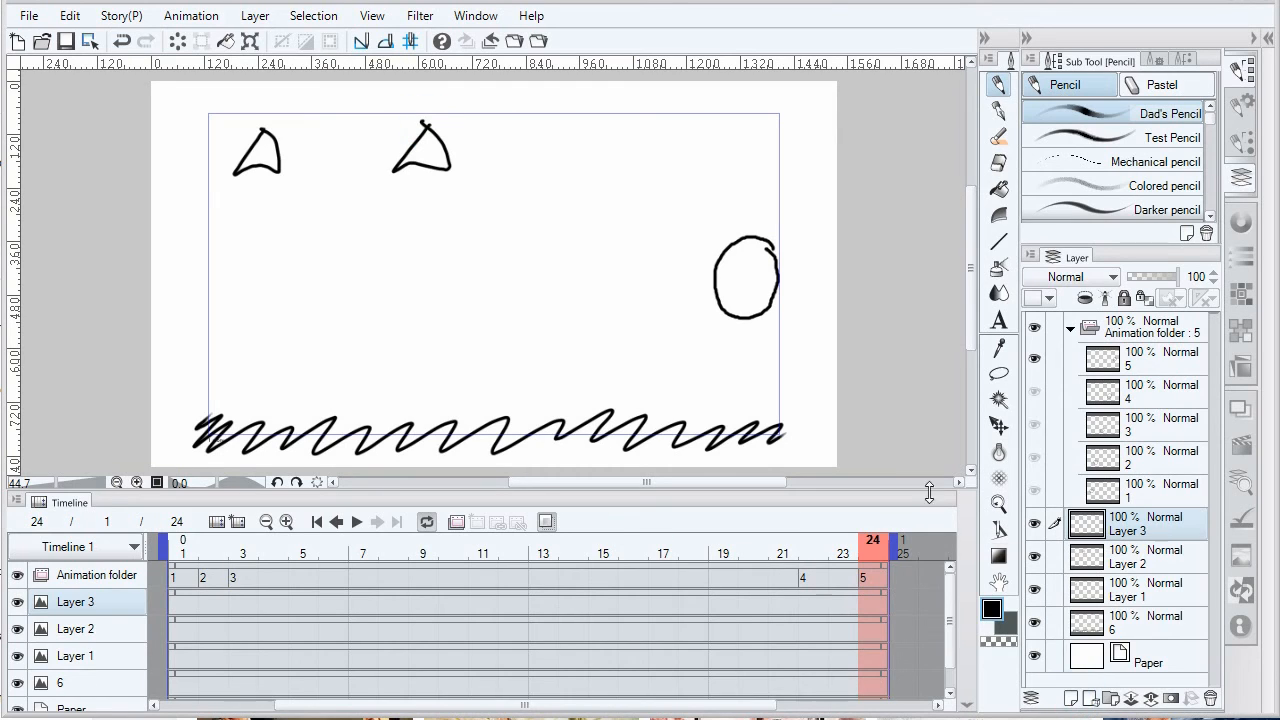
{"action": "mouse_move", "coordinate": [574, 114]}
{"action": "left_mouse_down"}
{"action": "mouse_move", "coordinate": [586, 120]}
{"action": "mouse_move", "coordinate": [577, 107]}
{"action": "left_mouse_up"}
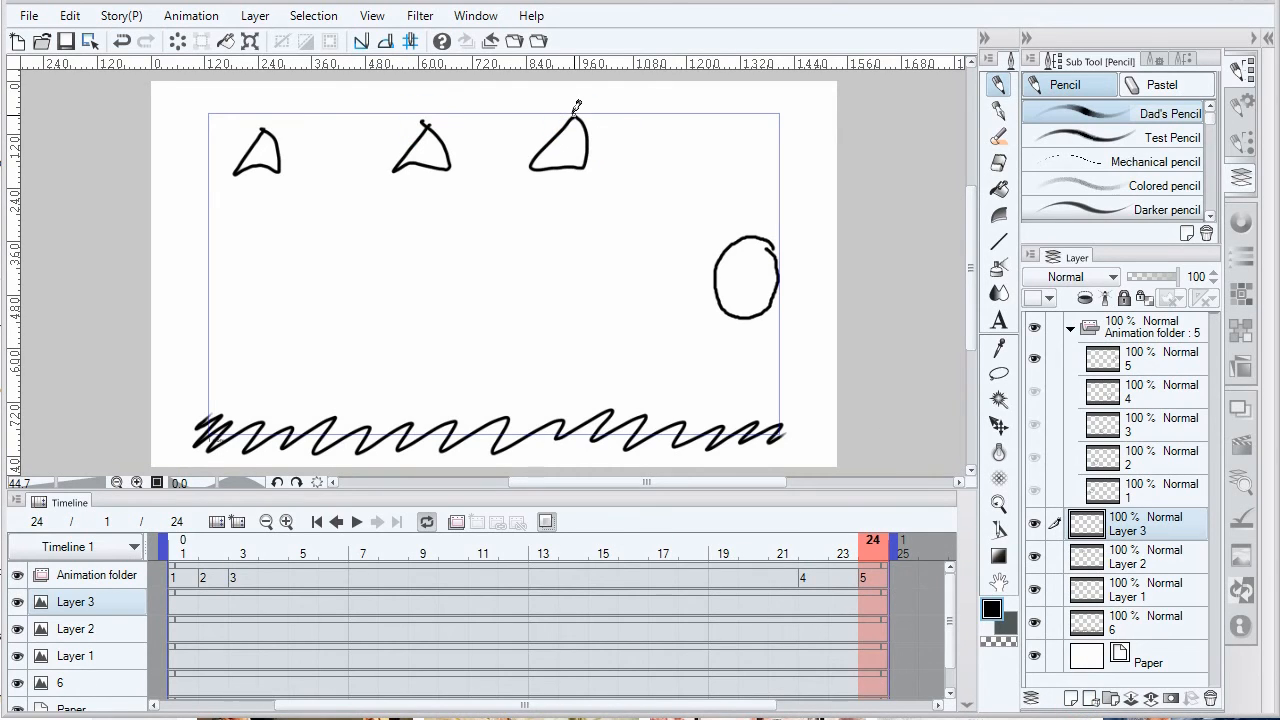
{"action": "left_click", "coordinate": [1071, 697]}
{"action": "left_click_drag", "start_coordinate": [708, 120], "coordinate": [712, 122]}
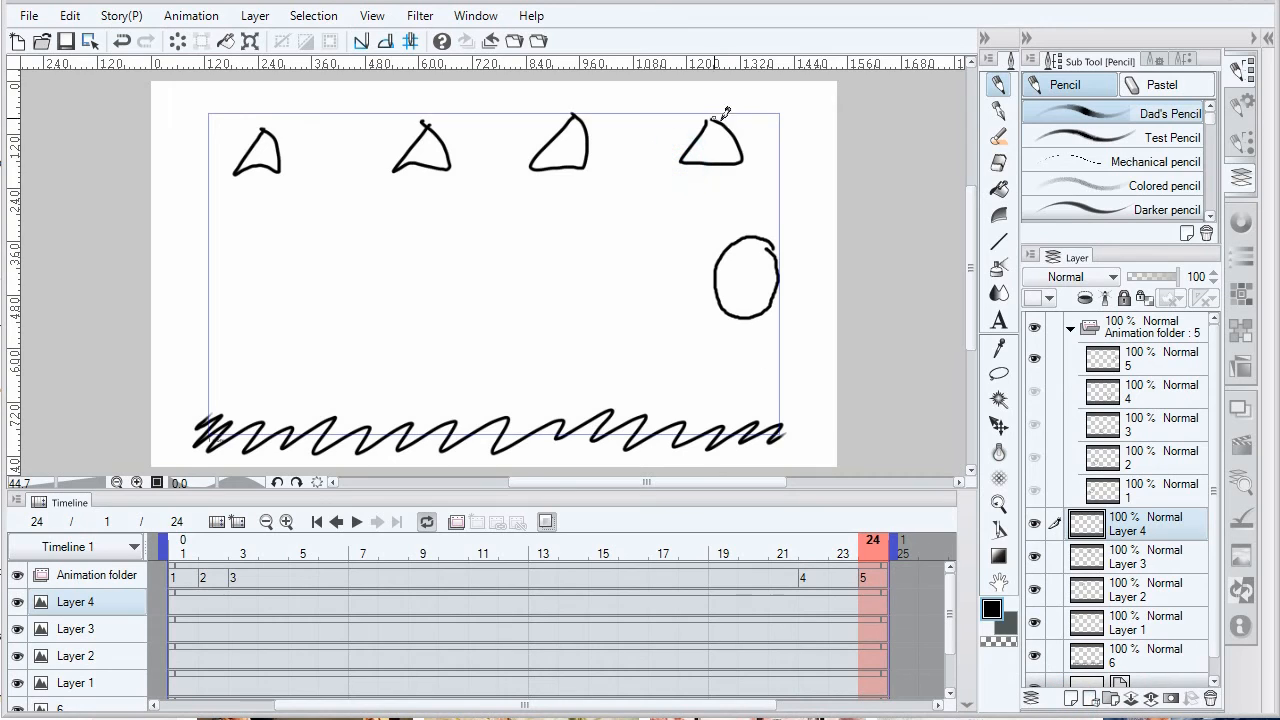
Move Layers 1 to 4 into the animation folder above cel 5, and assign Layer 1 as the cel at frame 7.
{"action": "left_click", "coordinate": [1146, 629], "text": "shift"}
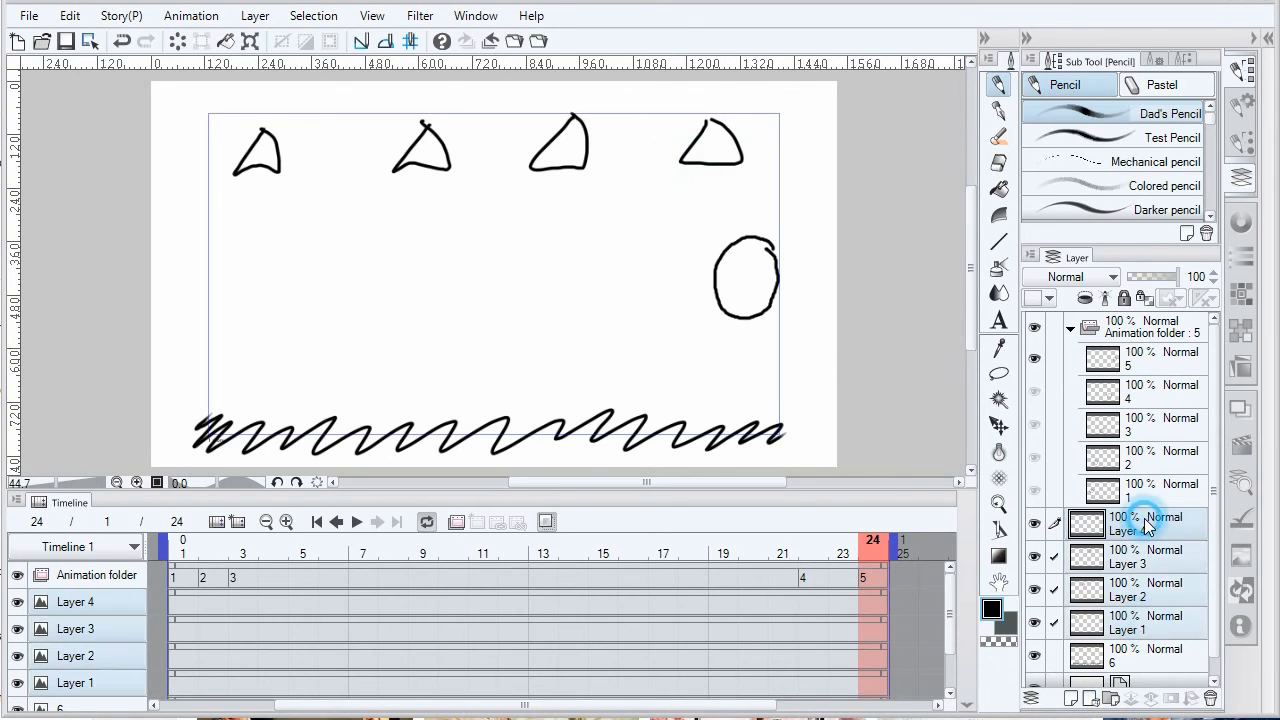
{"action": "left_click_drag", "start_coordinate": [1137, 520], "coordinate": [1168, 355]}
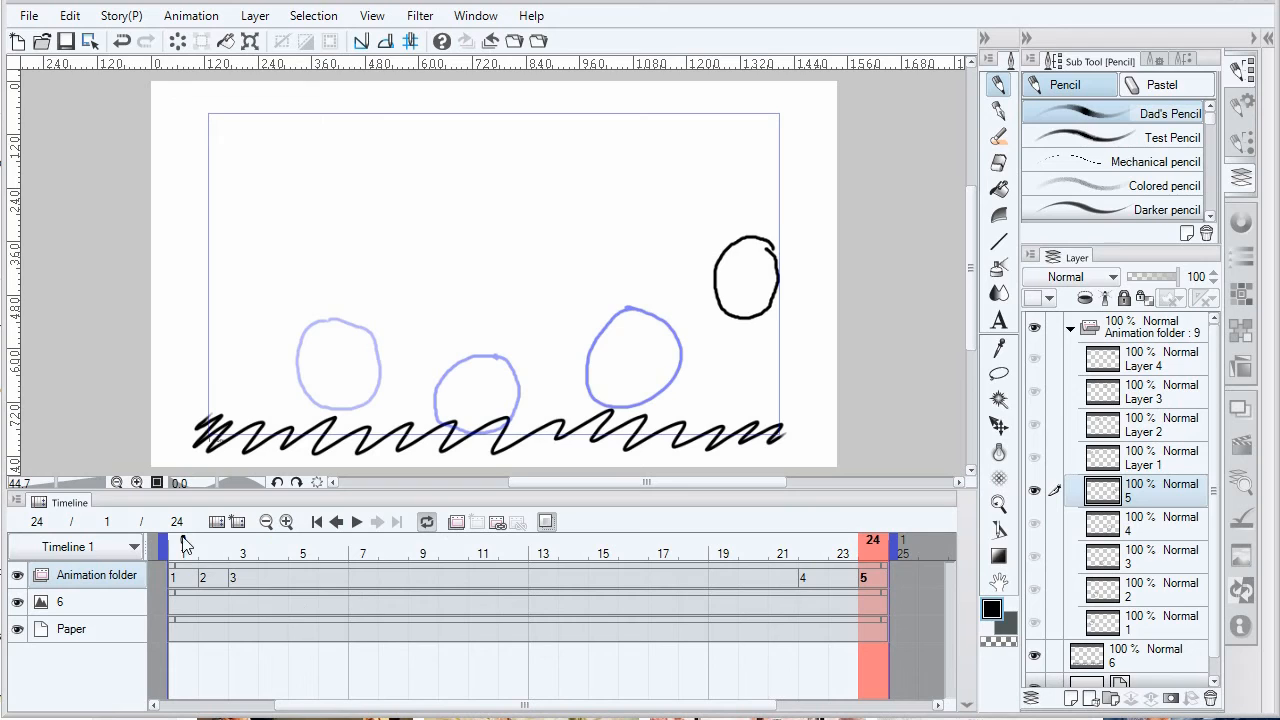
{"action": "mouse_move", "coordinate": [182, 543]}
{"action": "left_mouse_down"}
{"action": "mouse_move", "coordinate": [383, 558]}
{"action": "mouse_move", "coordinate": [205, 570]}
{"action": "mouse_move", "coordinate": [383, 550]}
{"action": "mouse_move", "coordinate": [372, 552]}
{"action": "left_mouse_up"}
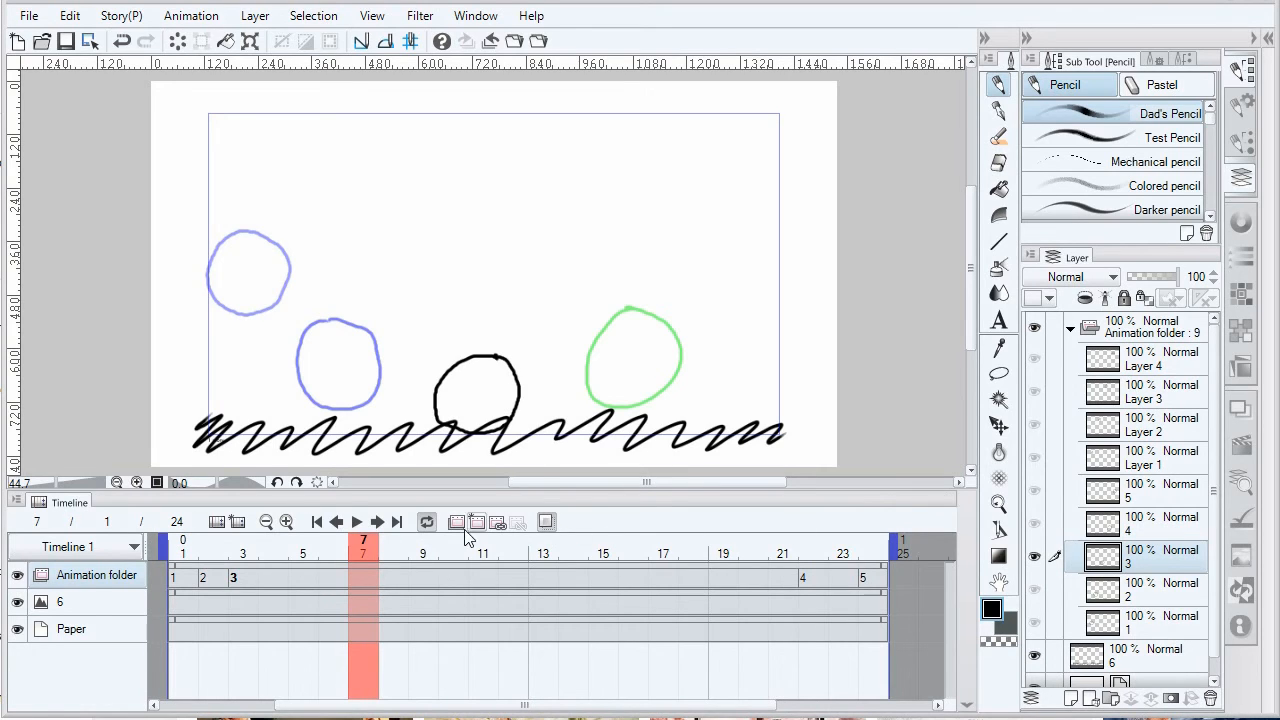
{"action": "left_click", "coordinate": [494, 524]}
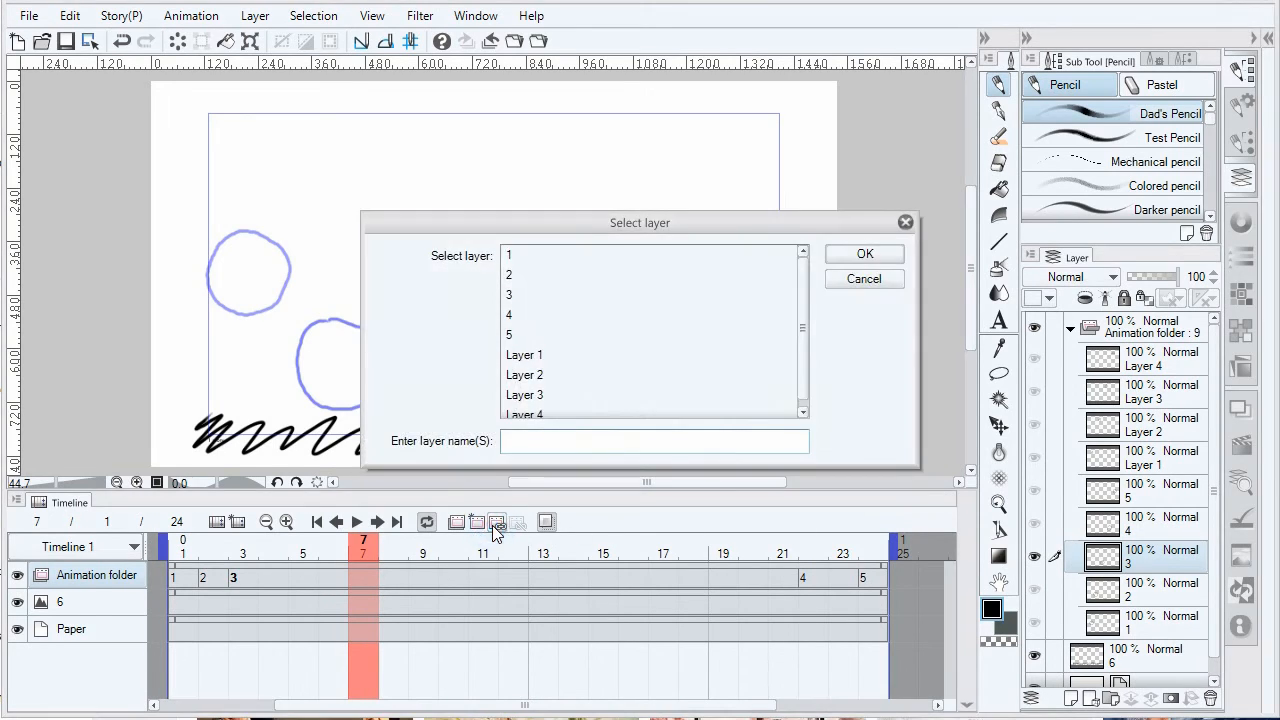
{"action": "left_click", "coordinate": [516, 360]}
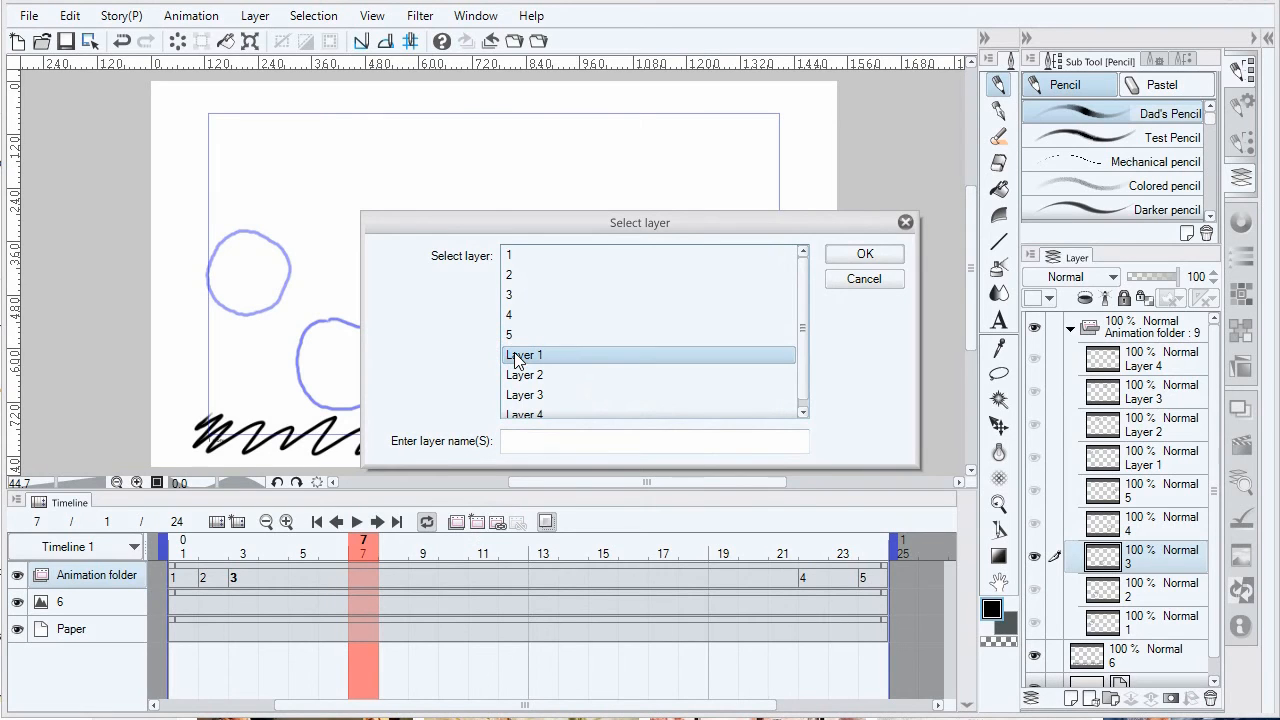
{"action": "left_click", "coordinate": [855, 251]}
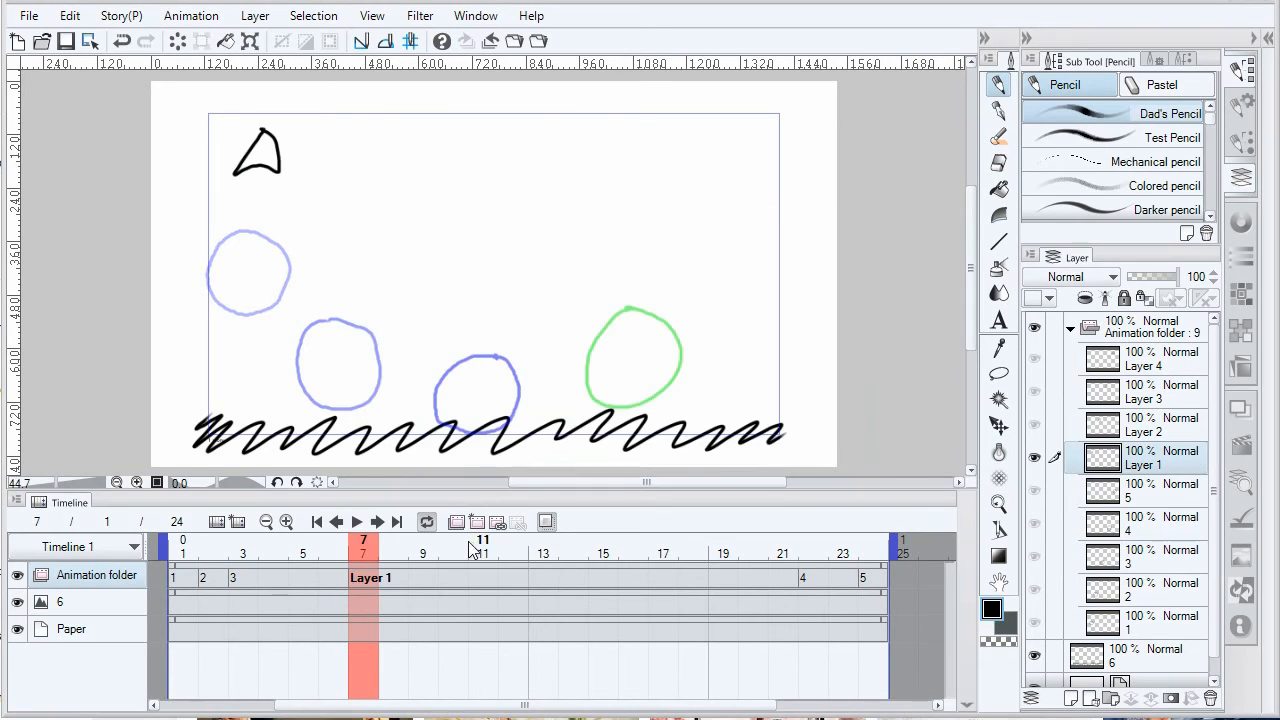
Assign Layer 4 as the cel at frame 9 of the animation folder.
{"action": "left_click", "coordinate": [423, 548]}
{"action": "left_click", "coordinate": [496, 523]}
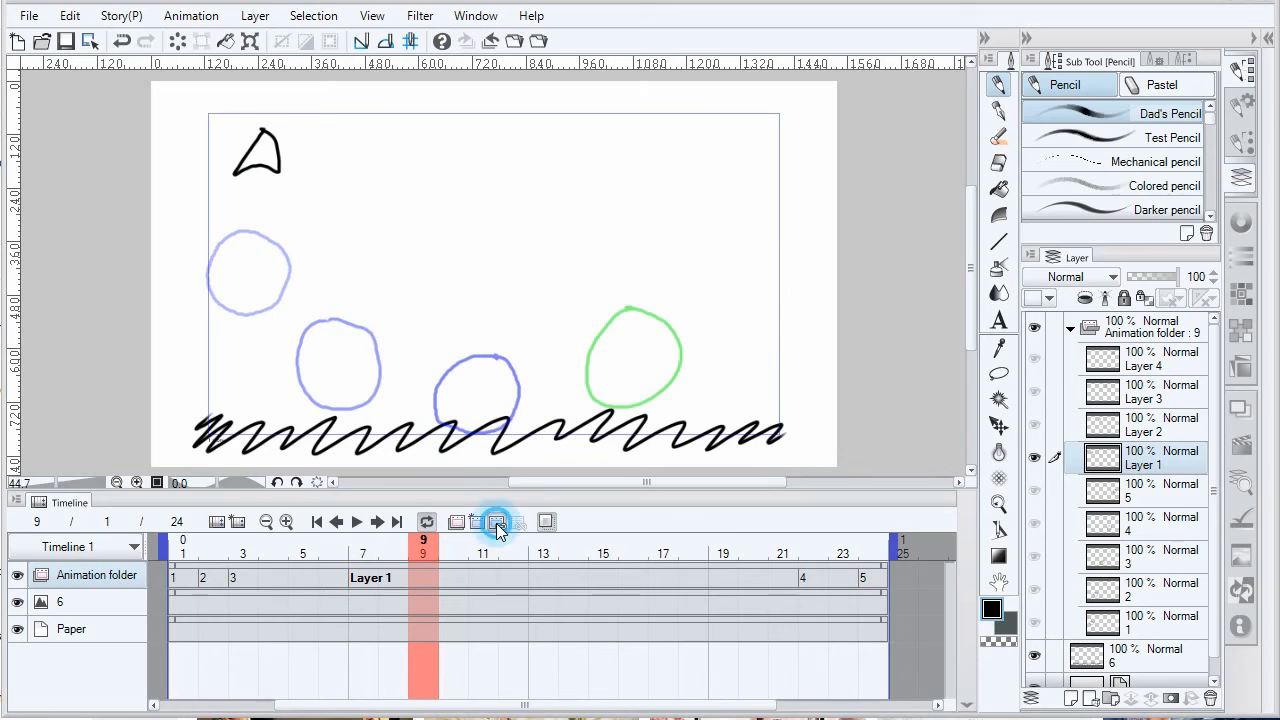
{"action": "scroll", "coordinate": [589, 389], "scroll_direction": "down", "scroll_amount": 1}
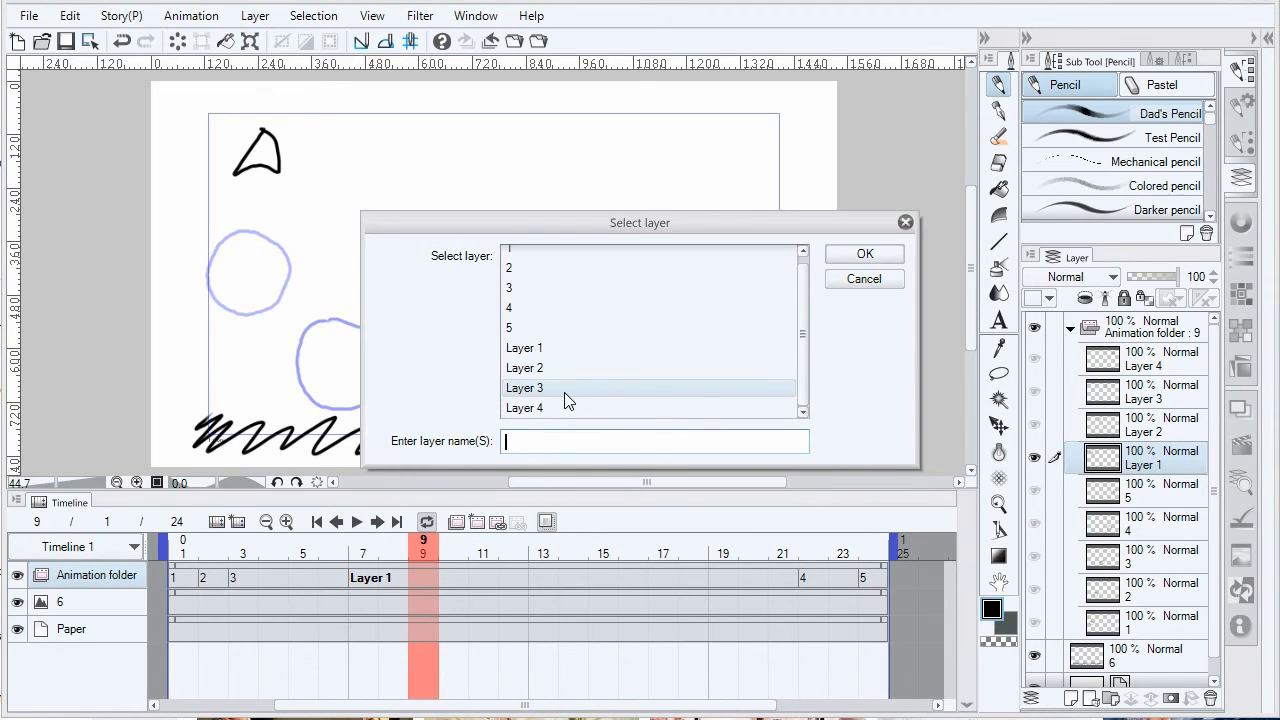
{"action": "left_click", "coordinate": [556, 407]}
{"action": "left_click", "coordinate": [864, 253]}
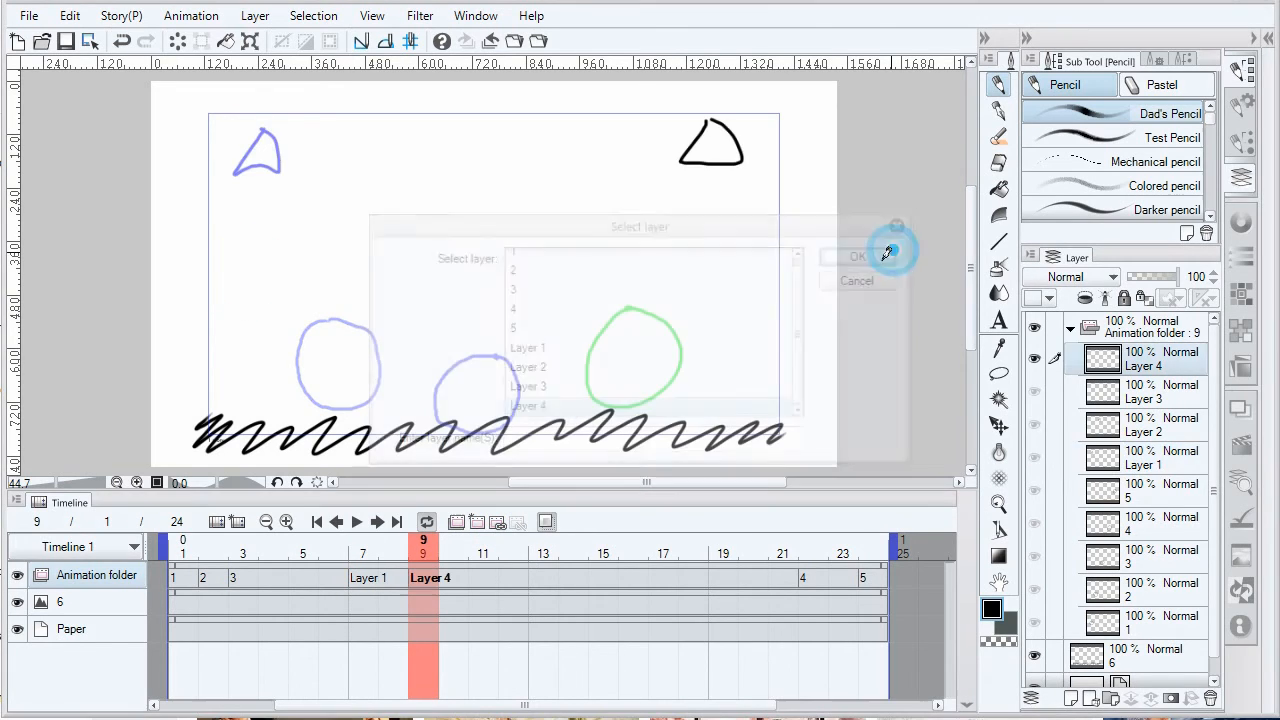
Assign Layer 3 as the cel at frame 12 of the animation folder.
{"action": "left_click", "coordinate": [514, 546]}
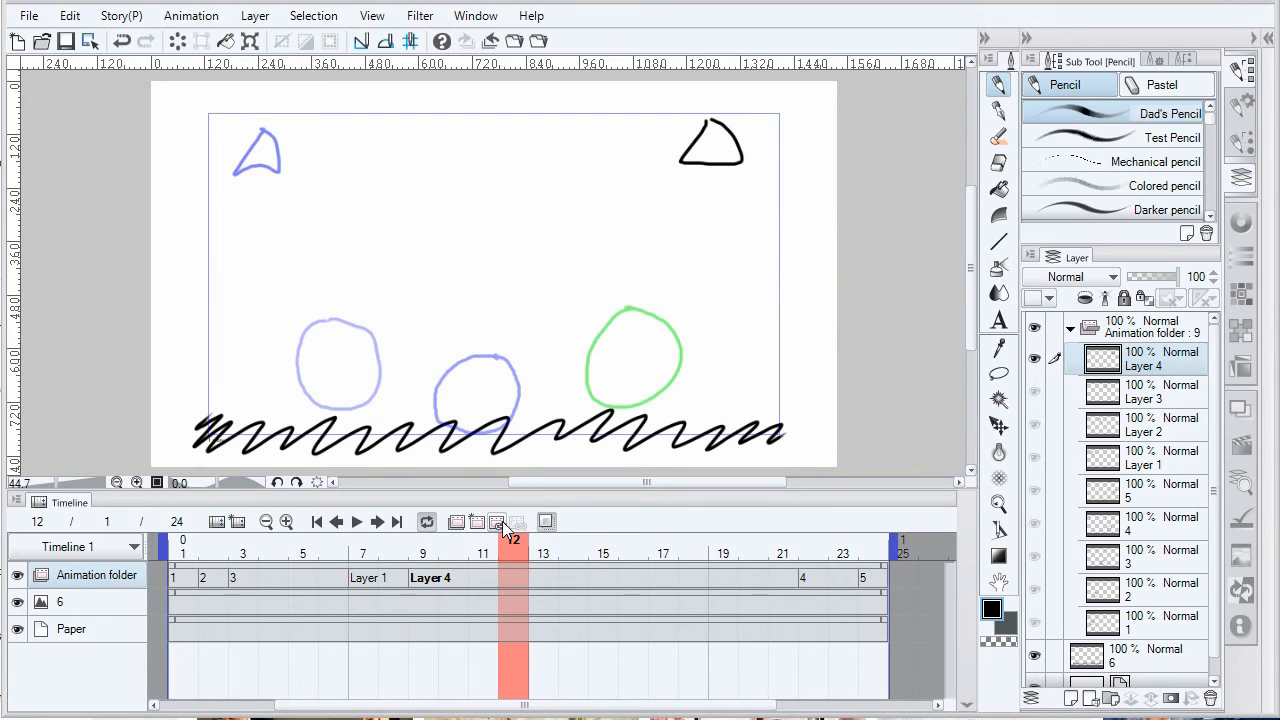
{"action": "left_click", "coordinate": [503, 525]}
{"action": "left_click", "coordinate": [650, 394]}
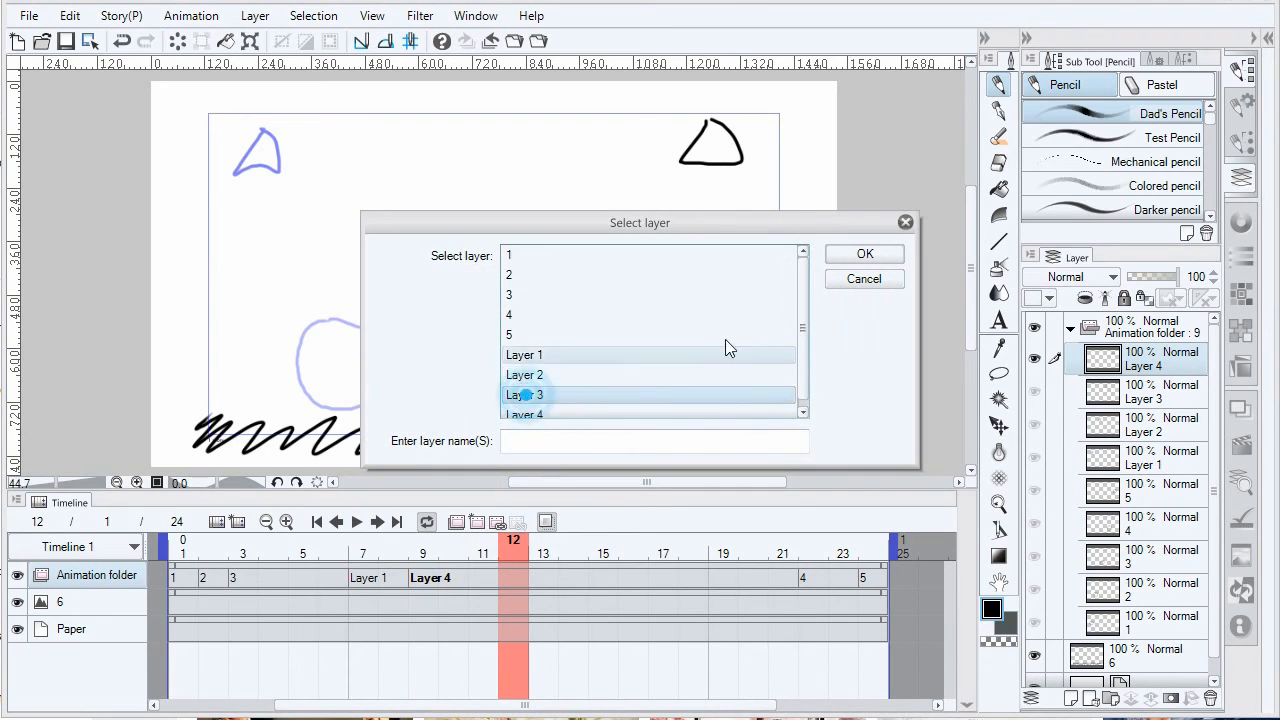
{"action": "left_click", "coordinate": [850, 253]}
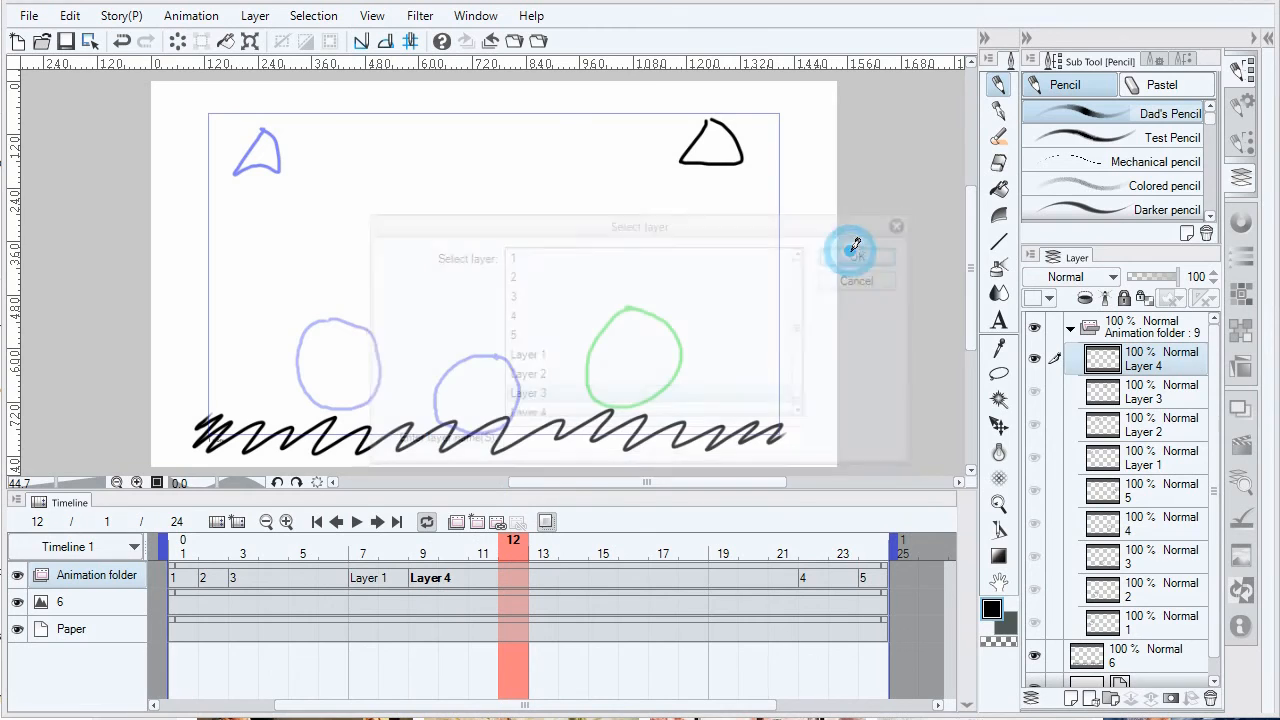
Assign Layer 2 as the cel at frame 15 of the animation folder, and scrub through the timeline to preview the sequence.
{"action": "left_click", "coordinate": [594, 556]}
{"action": "left_click", "coordinate": [503, 525]}
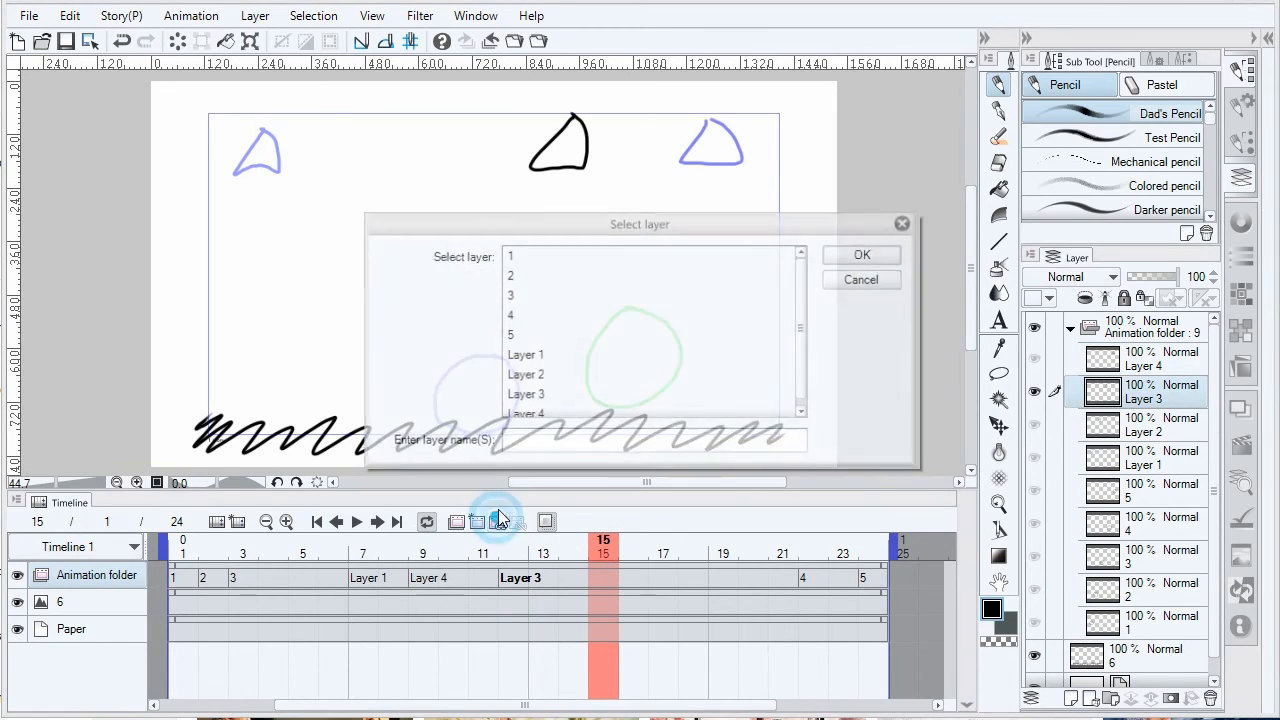
{"action": "left_click", "coordinate": [520, 374]}
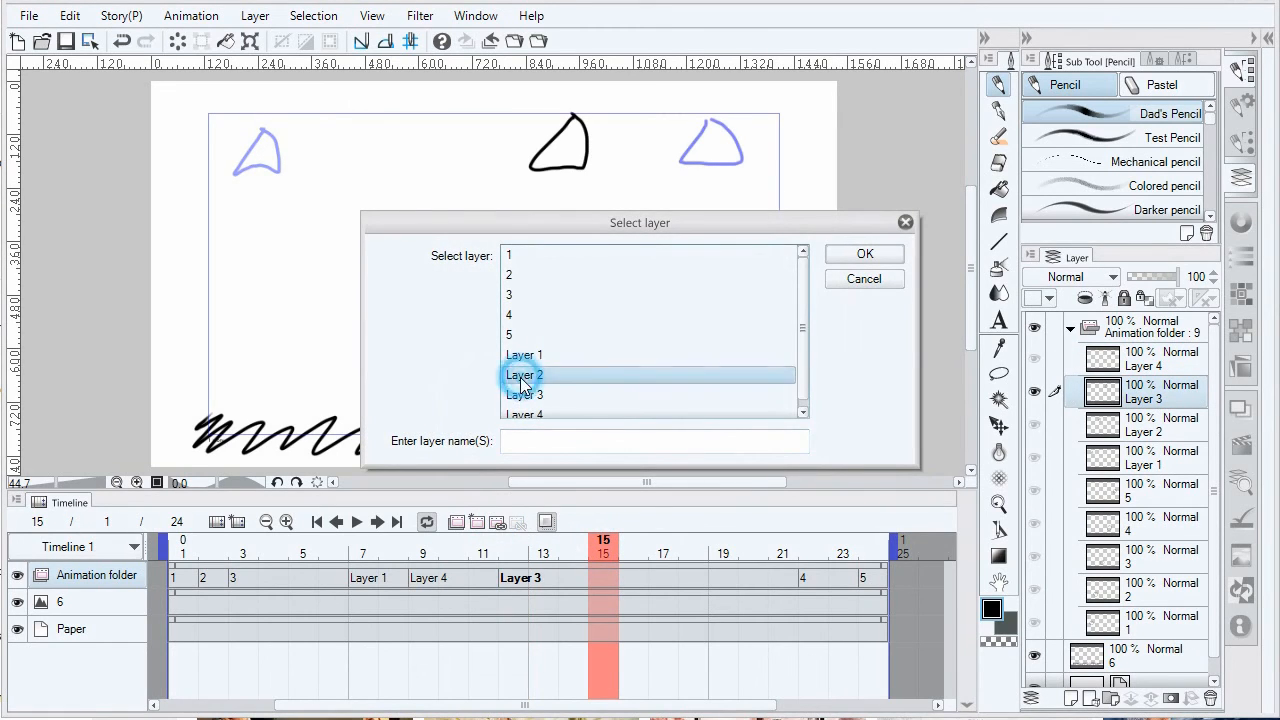
{"action": "left_click", "coordinate": [862, 256]}
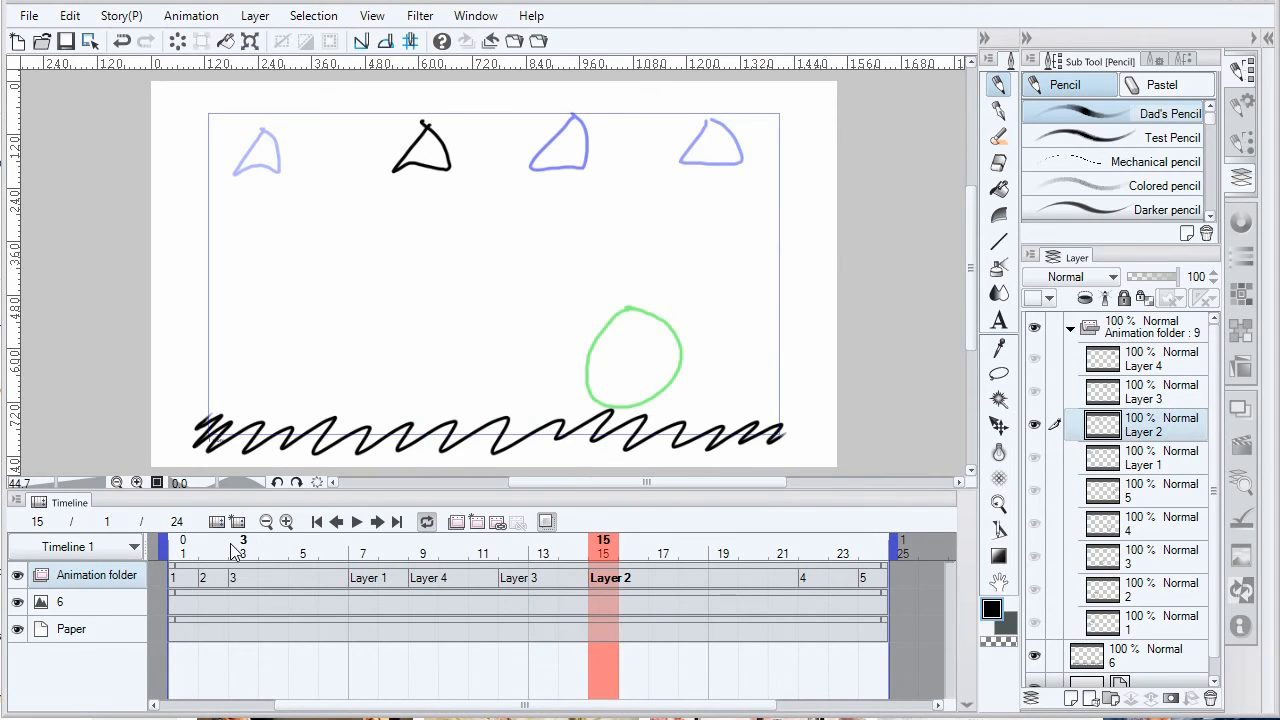
{"action": "left_click_drag", "start_coordinate": [232, 550], "coordinate": [528, 612]}
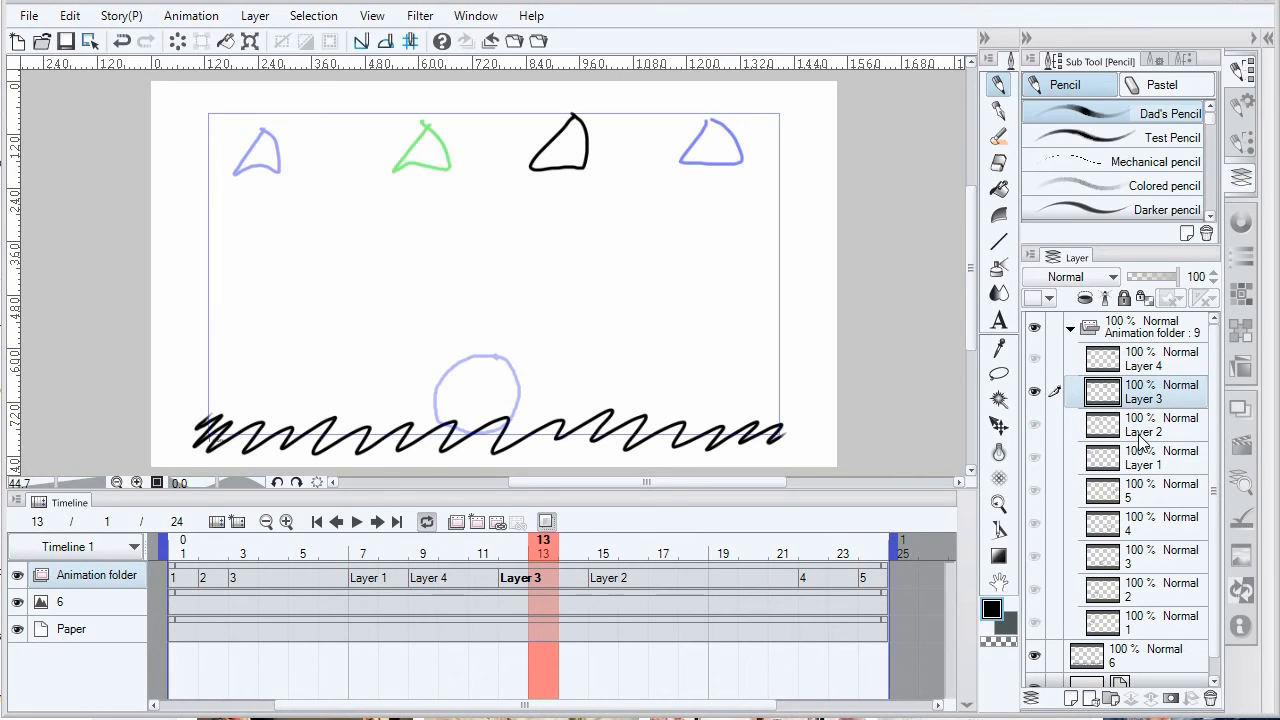
Move Layers 1 to 4 together out of the animation folder to the top of the layer stack.
{"action": "left_click", "coordinate": [1158, 368]}
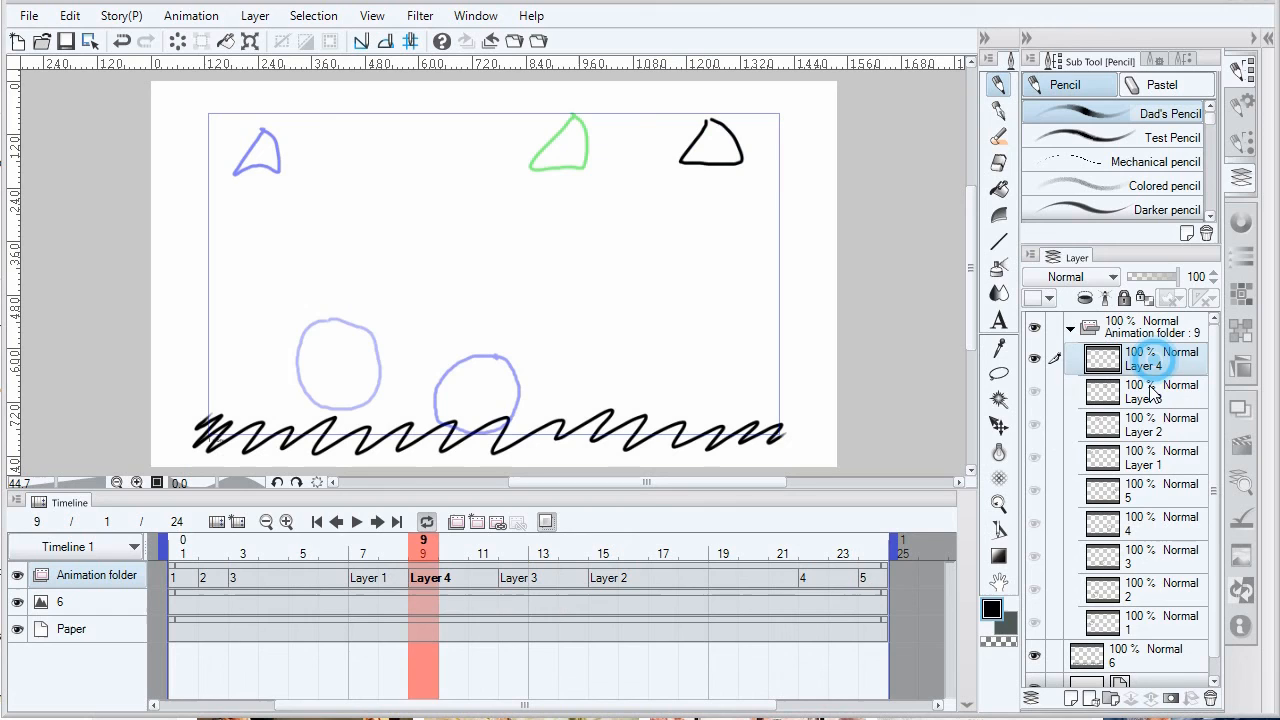
{"action": "left_click", "coordinate": [1152, 458], "text": "shift"}
{"action": "left_click_drag", "start_coordinate": [1152, 458], "coordinate": [1163, 325]}
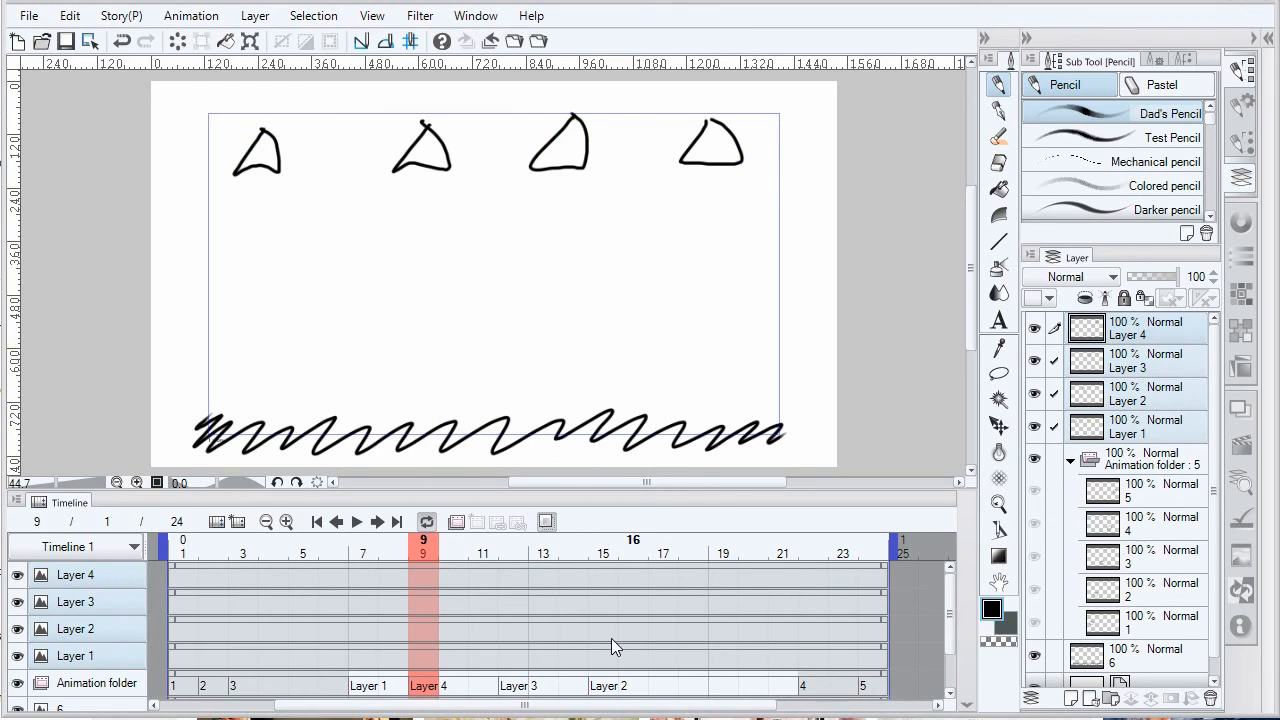
Go to frame 6, hide Layers 1 to 4, and play the timeline to check the frames whose layers left the folder.
{"action": "scroll", "coordinate": [600, 652], "scroll_direction": "down", "scroll_amount": 1}
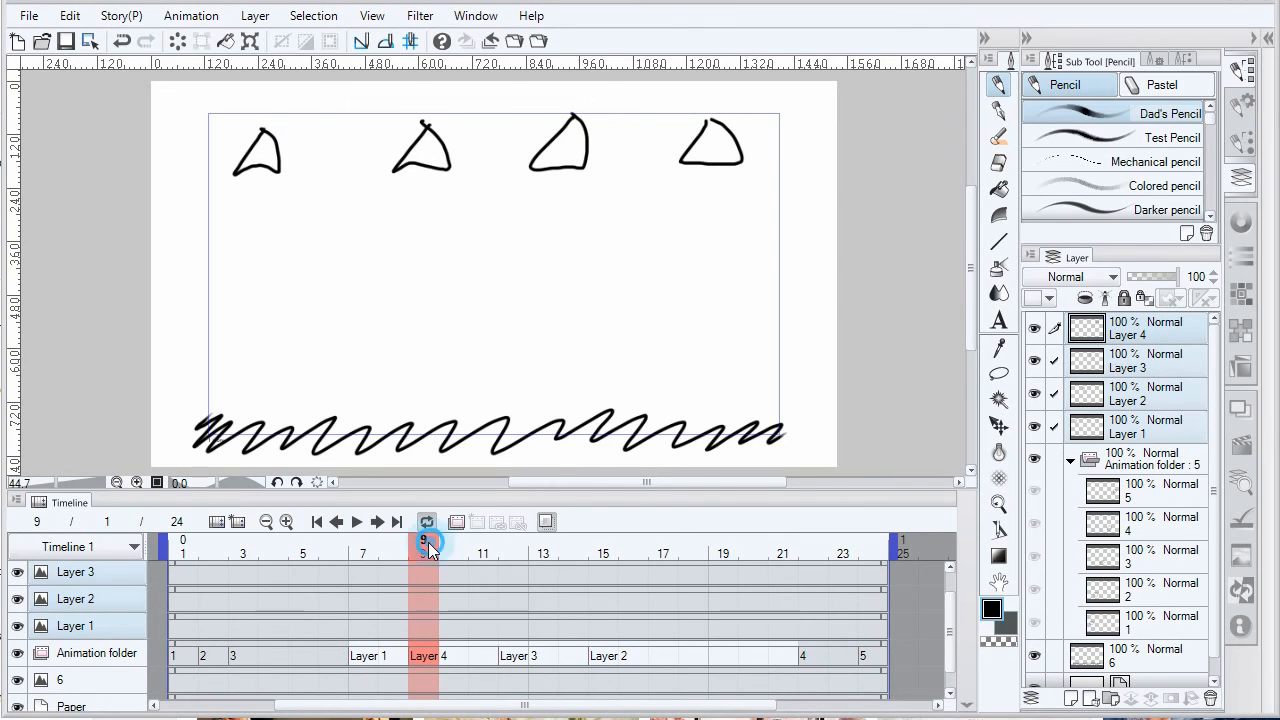
{"action": "mouse_move", "coordinate": [430, 543]}
{"action": "left_mouse_down"}
{"action": "mouse_move", "coordinate": [268, 556]}
{"action": "mouse_move", "coordinate": [334, 556]}
{"action": "left_mouse_up"}
{"action": "left_click", "coordinate": [17, 571]}
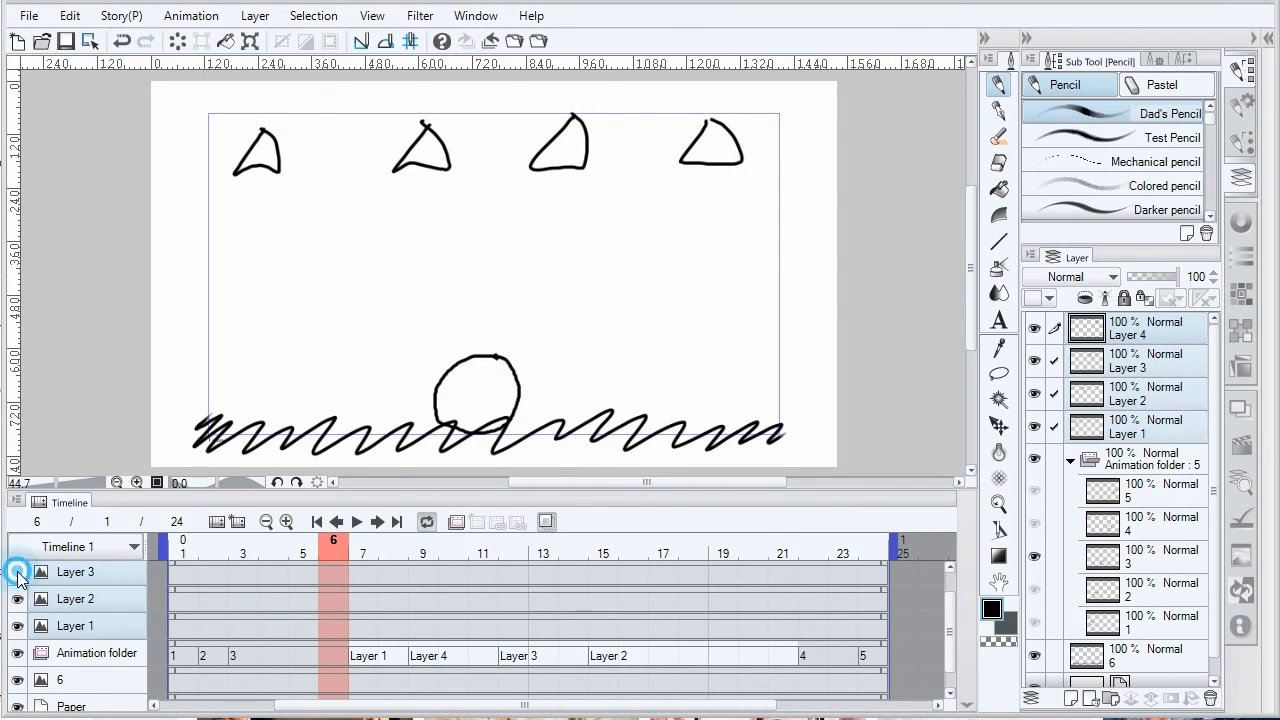
{"action": "left_click", "coordinate": [17, 598]}
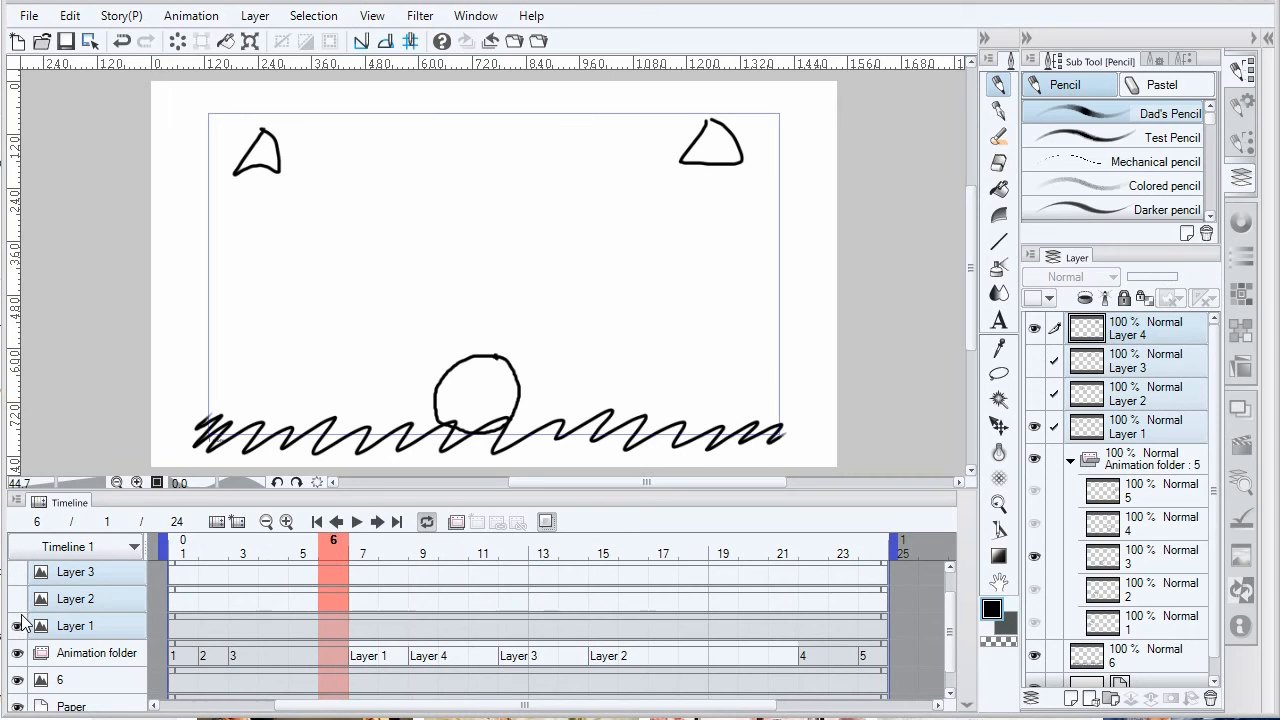
{"action": "left_click", "coordinate": [17, 625]}
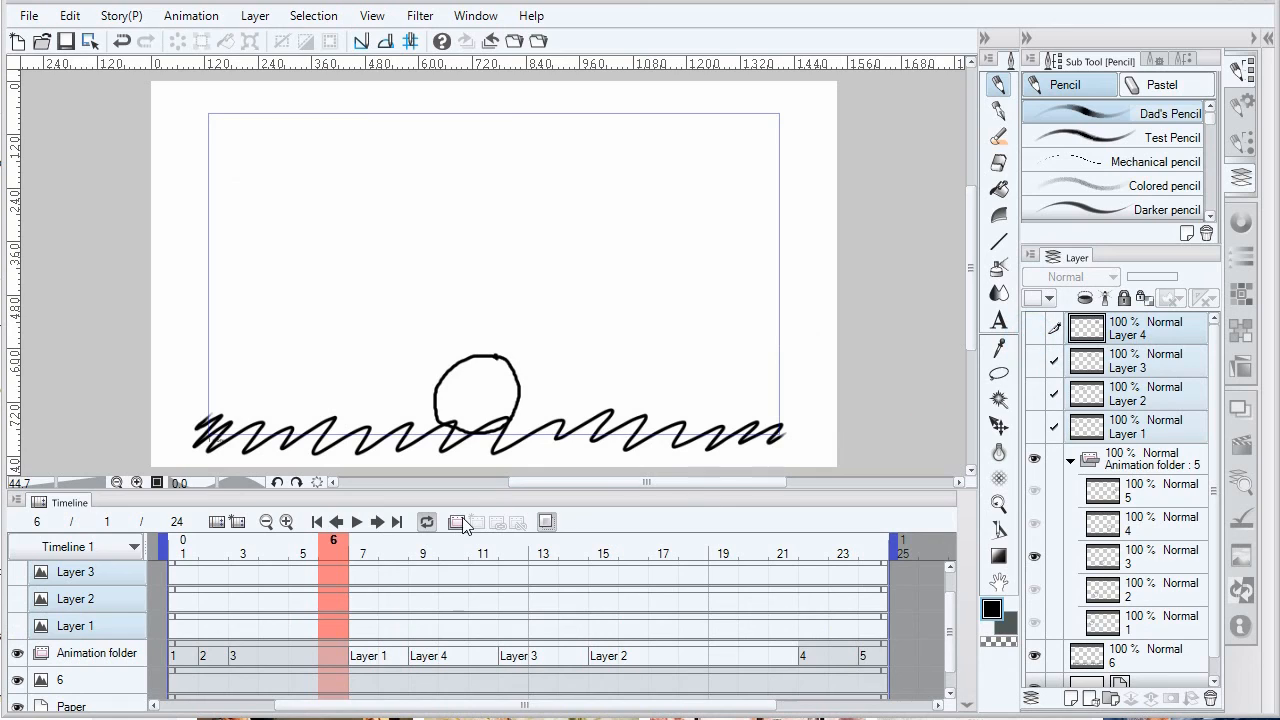
{"action": "left_click", "coordinate": [356, 521]}
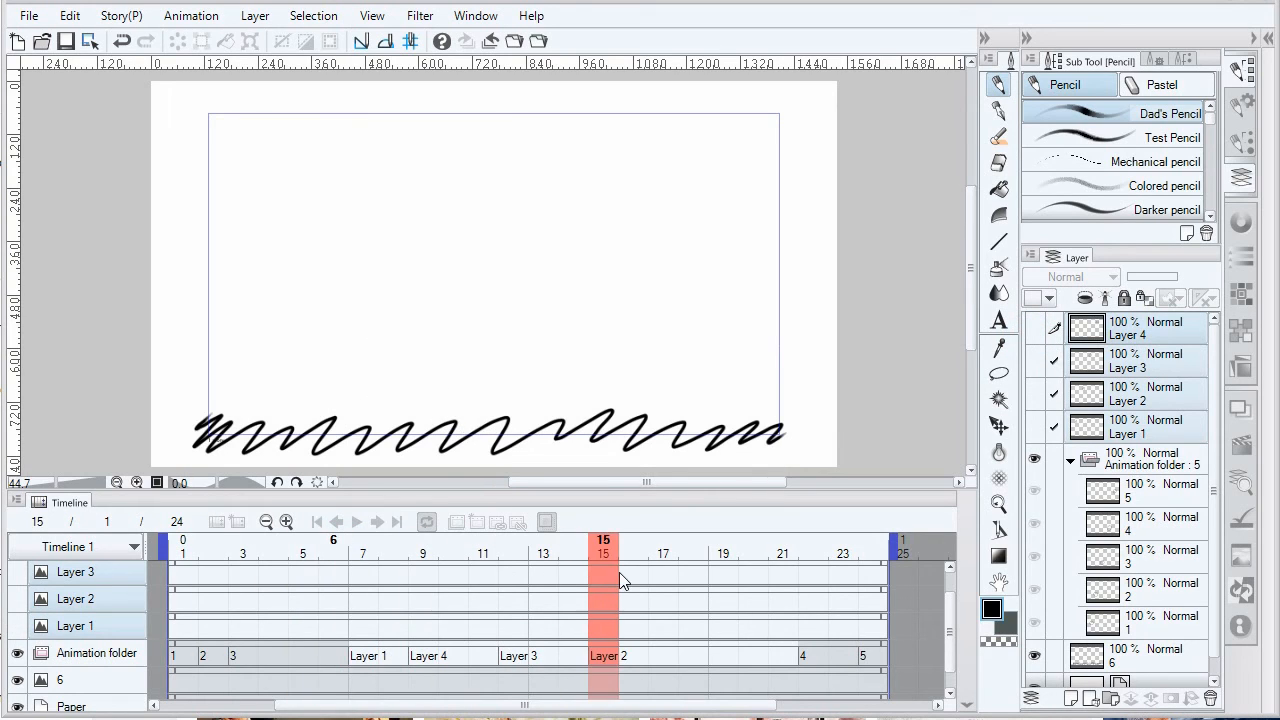
{"action": "left_click", "coordinate": [344, 612]}
{"action": "left_click", "coordinate": [416, 610]}
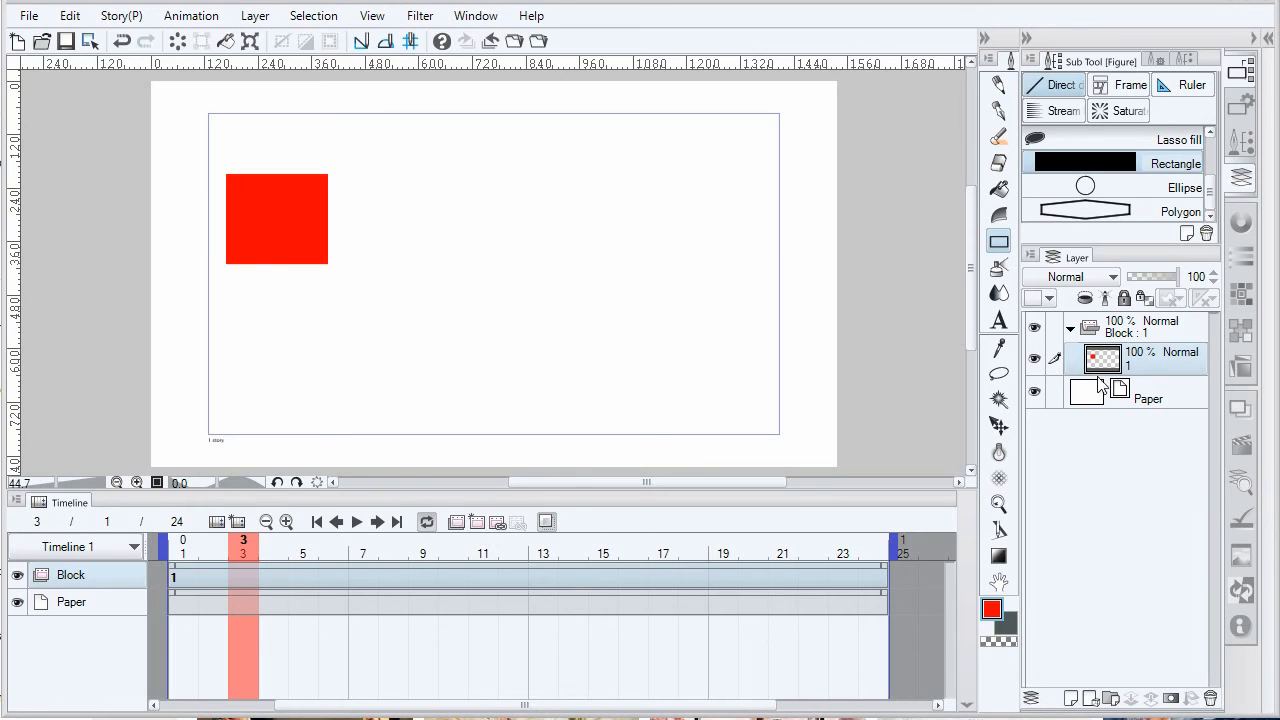
Duplicate layer 1 in the Block folder and shift the copy's red square to the right of the original.
{"action": "left_click", "coordinate": [1173, 347]}
{"action": "left_click", "coordinate": [1030, 257]}
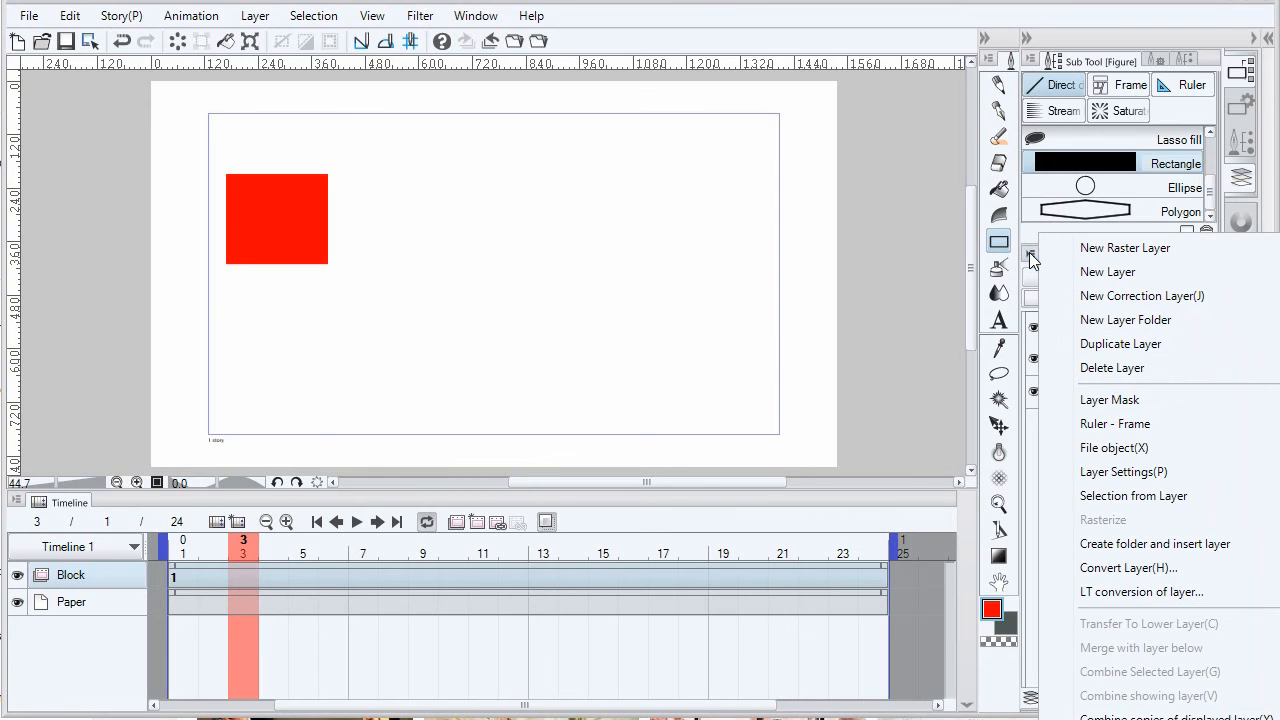
{"action": "left_click", "coordinate": [1138, 346]}
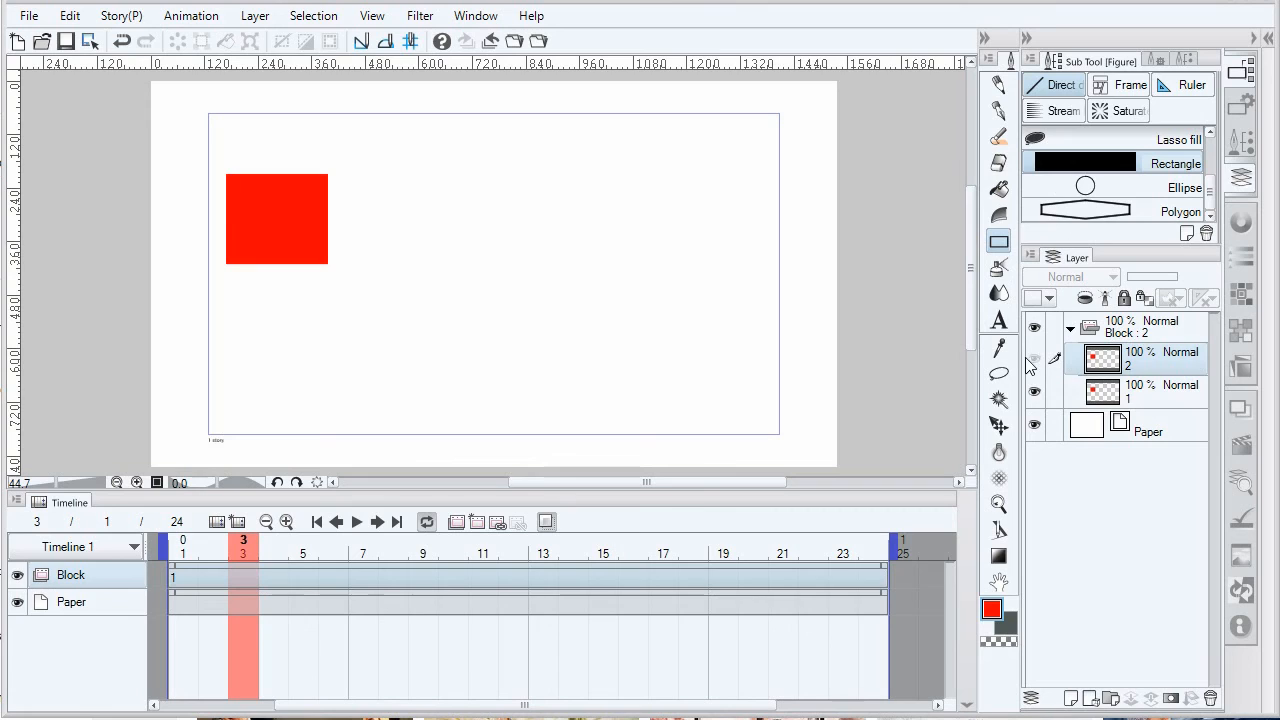
{"action": "left_click", "coordinate": [999, 425]}
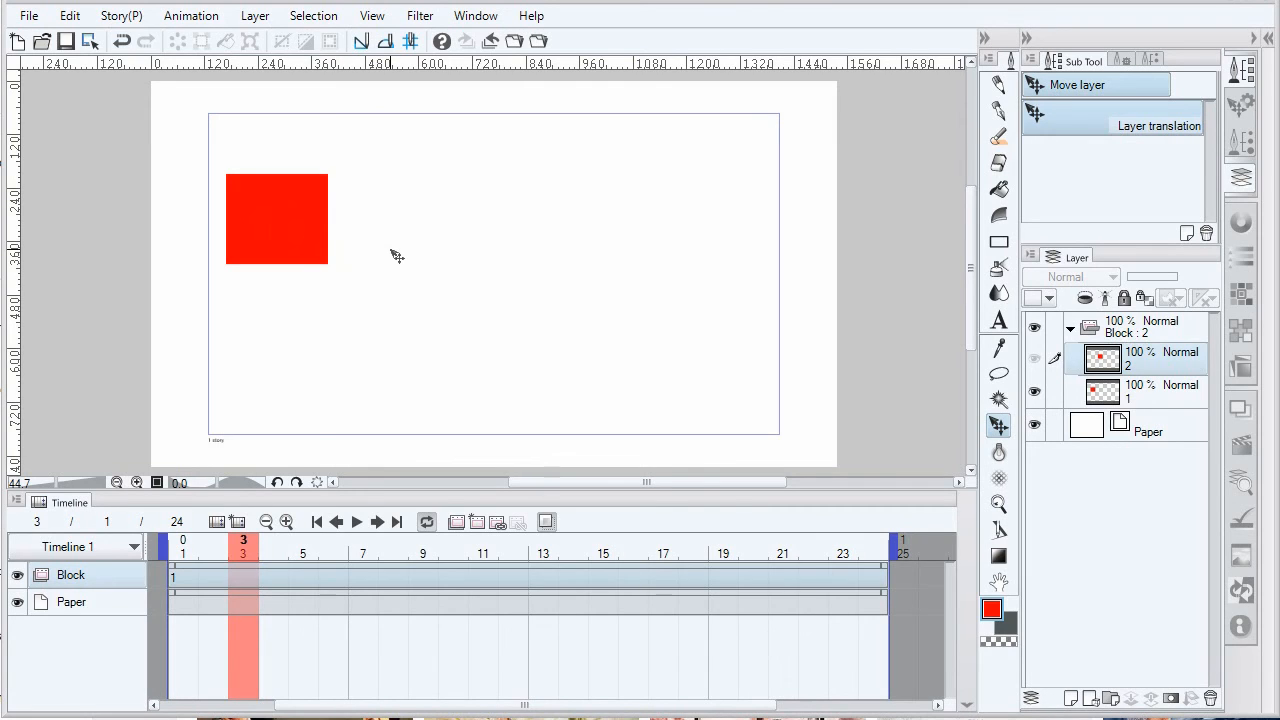
Assign layer 2 as the Block folder's cel at frame 3 and nudge its red square closer to the frame 1 square.
{"action": "left_click", "coordinate": [493, 524]}
{"action": "left_click", "coordinate": [510, 276]}
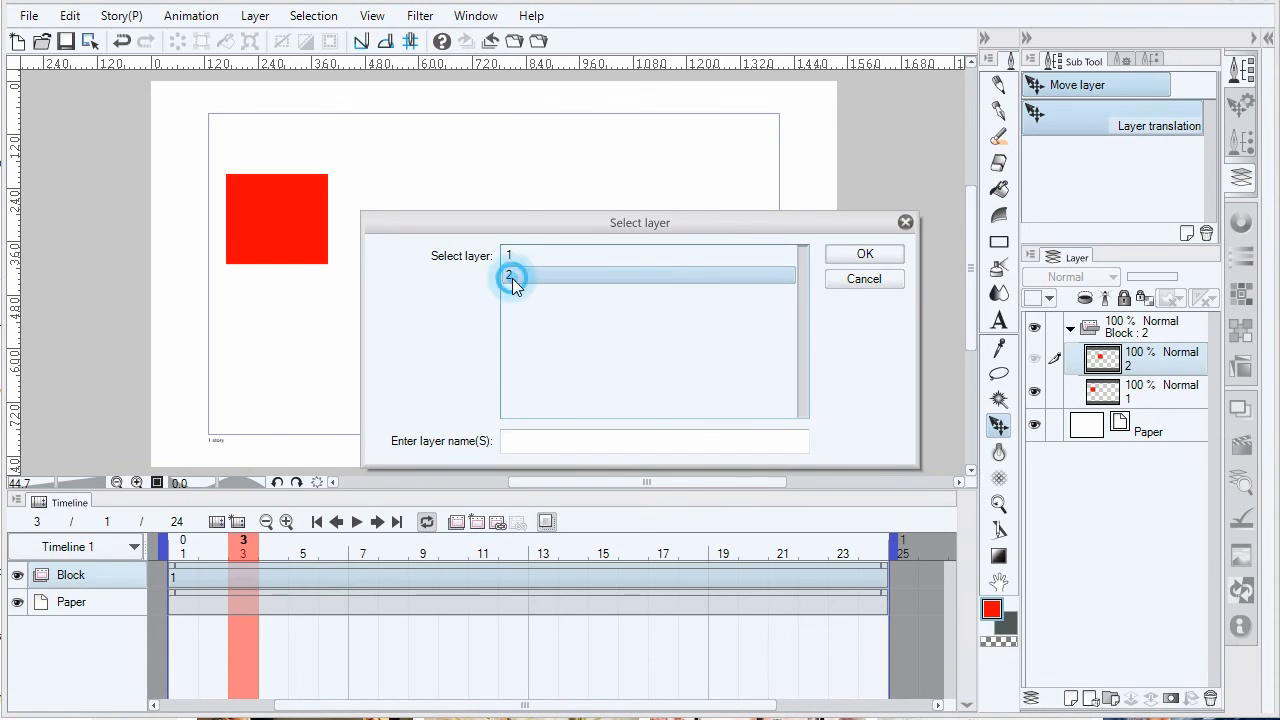
{"action": "left_click", "coordinate": [864, 254]}
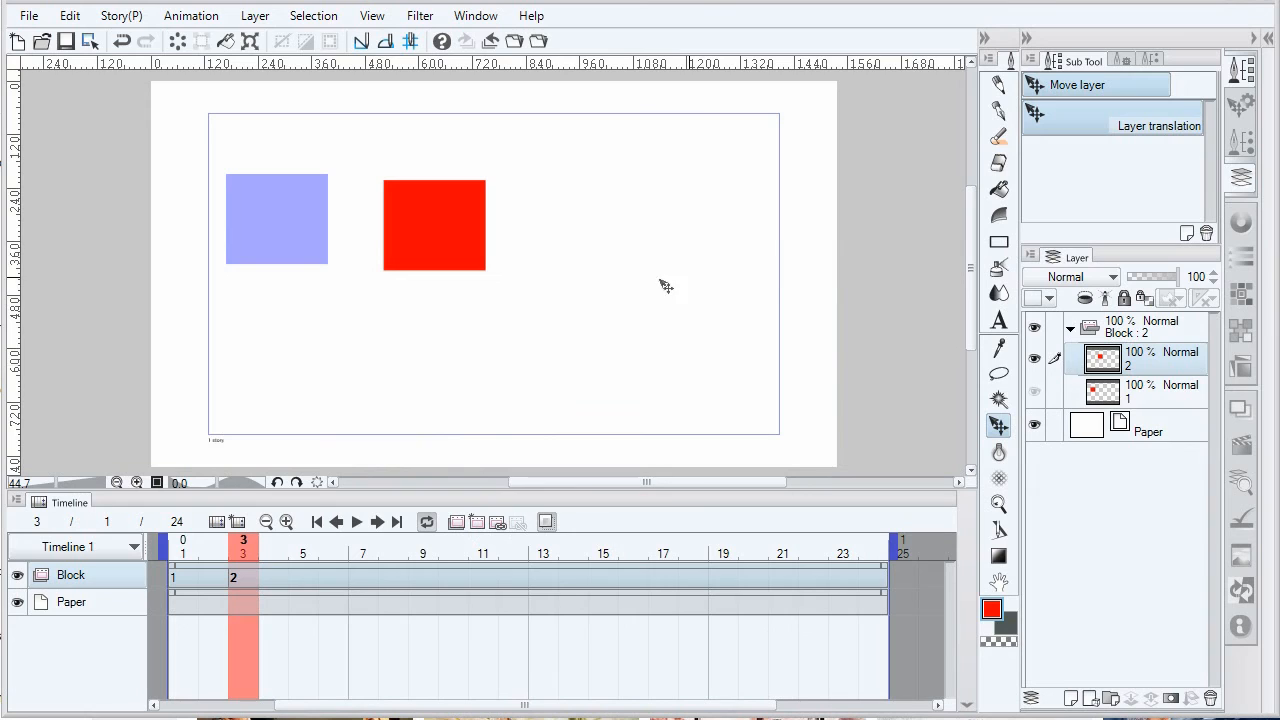
{"action": "left_click_drag", "start_coordinate": [455, 259], "coordinate": [431, 249]}
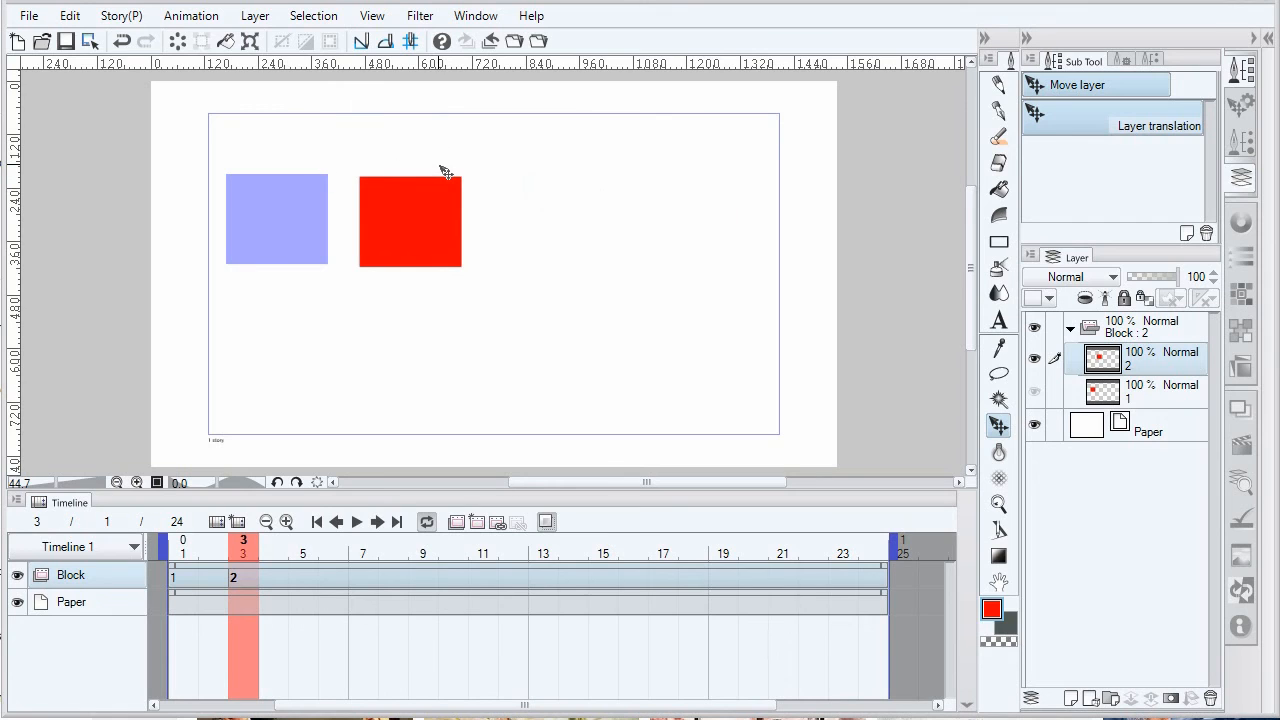
{"action": "left_click", "coordinate": [29, 16]}
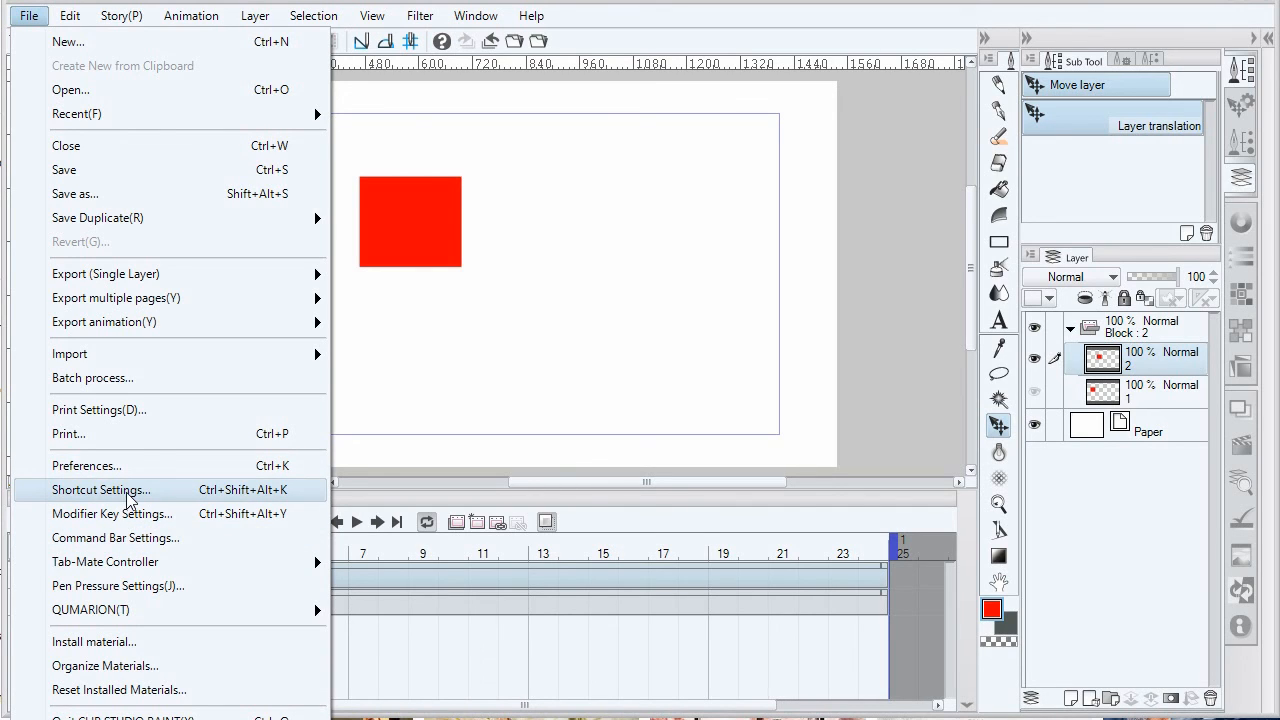
{"action": "left_click", "coordinate": [809, 374]}
Create a new animation folder above the Block folder and name it Shading.
{"action": "left_click", "coordinate": [1096, 330]}
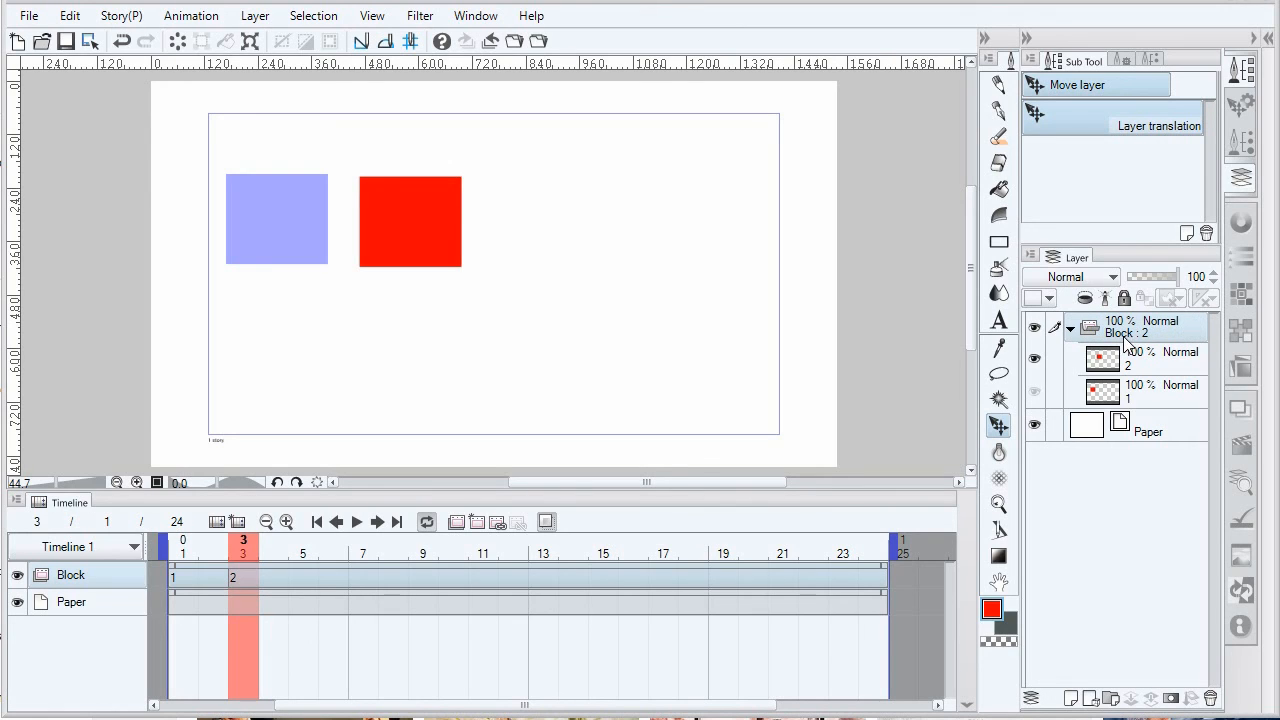
{"action": "left_click", "coordinate": [455, 522]}
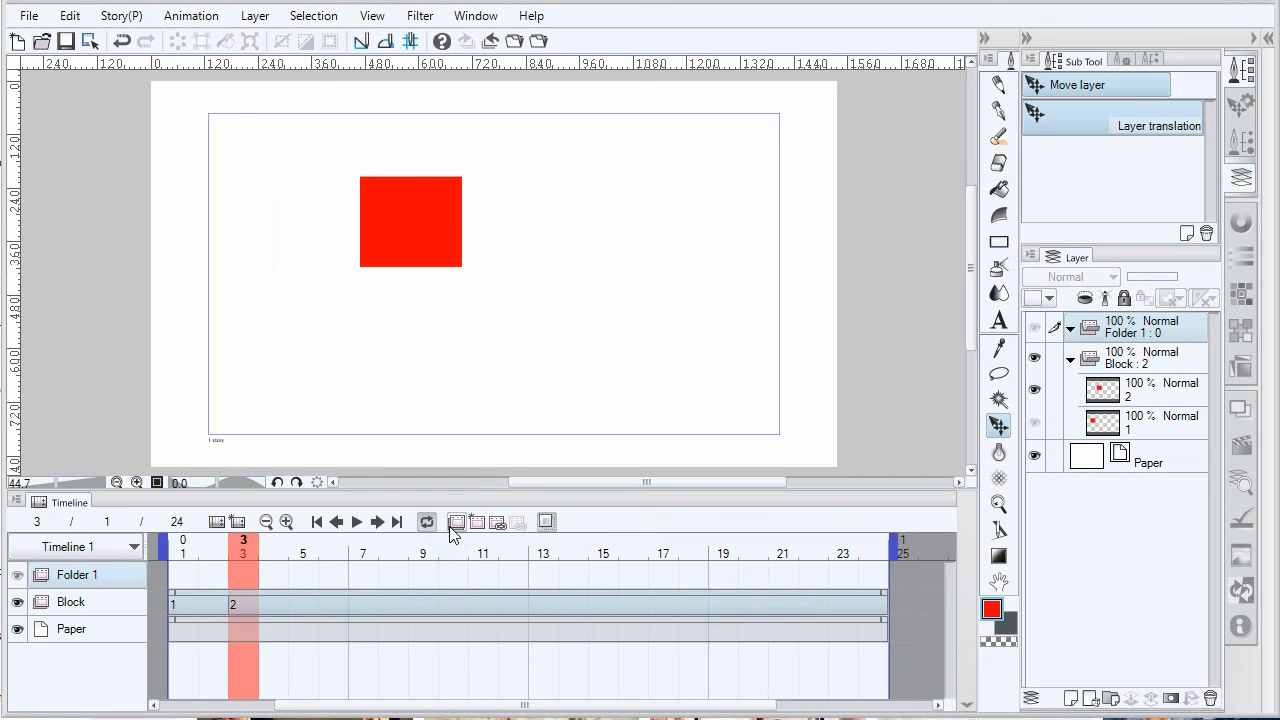
{"action": "double_click", "coordinate": [95, 576]}
{"action": "type", "text": "Sh"}
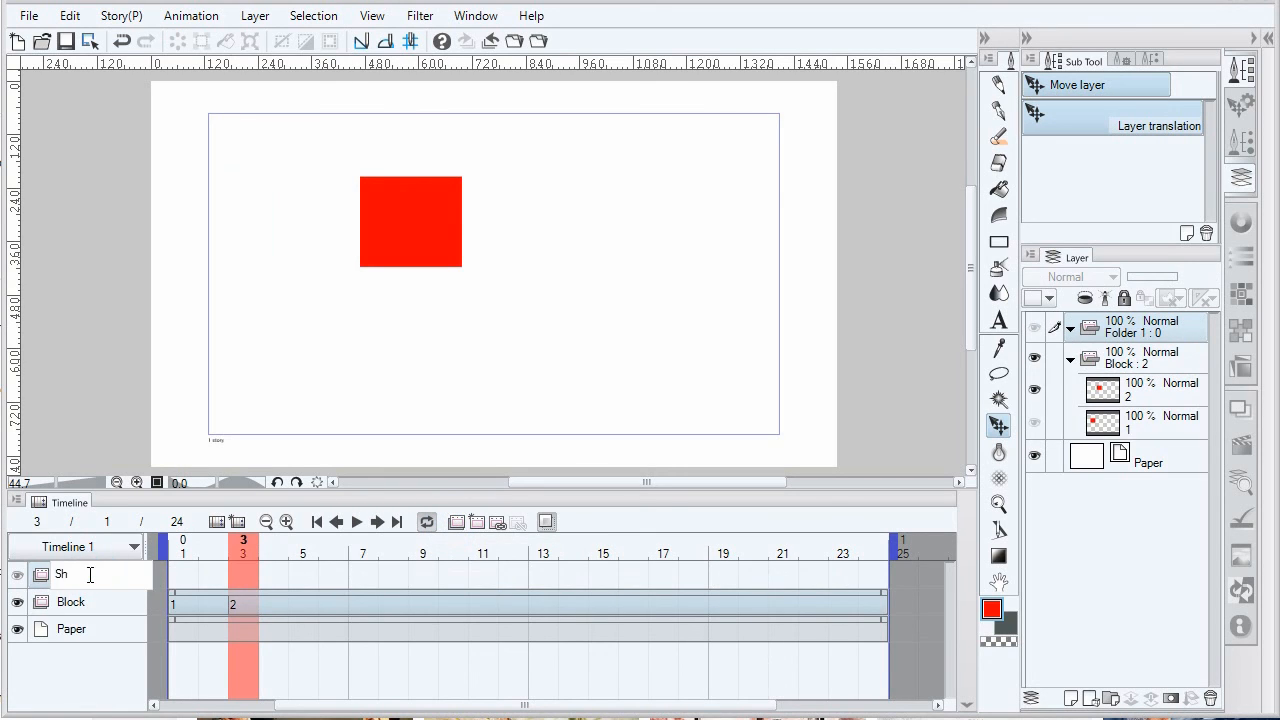
{"action": "type", "text": "ading"}
{"action": "key", "text": "Return"}
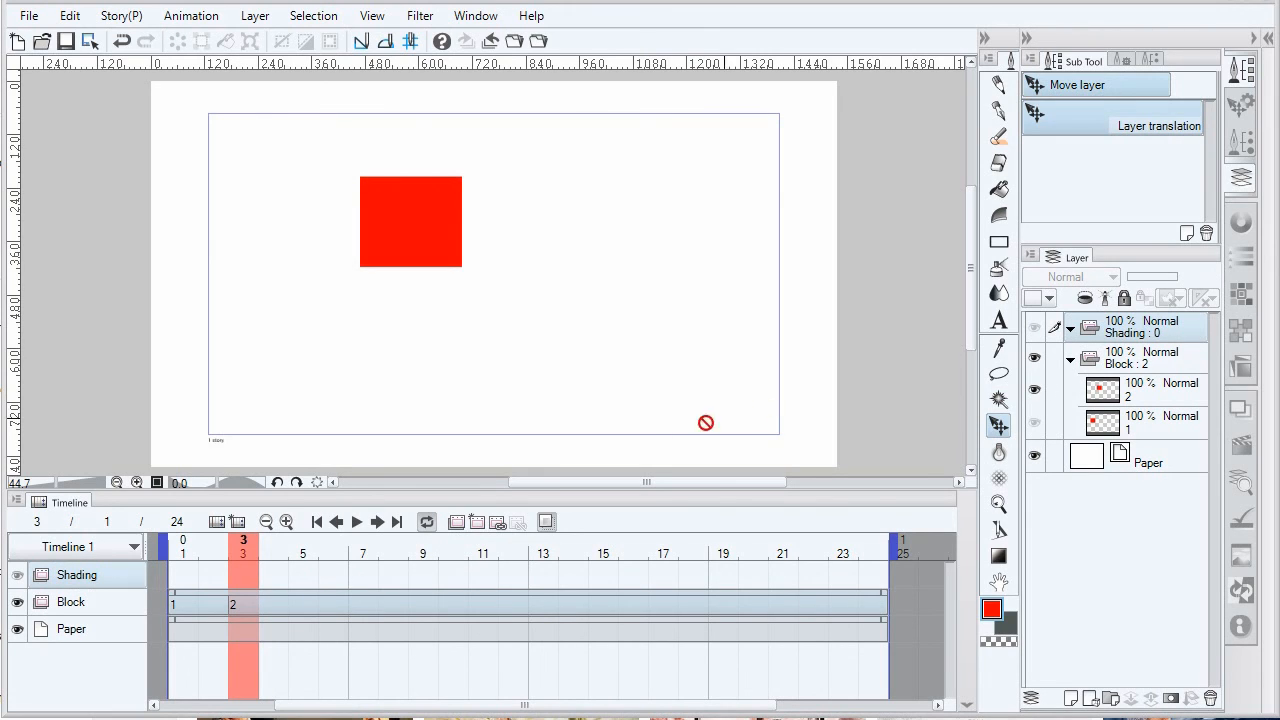
Add a new cel at frame 1 of the Shading folder and draw a wide purple (128, 0, 128) rectangle over the red square's lower part.
{"action": "left_click", "coordinate": [180, 551]}
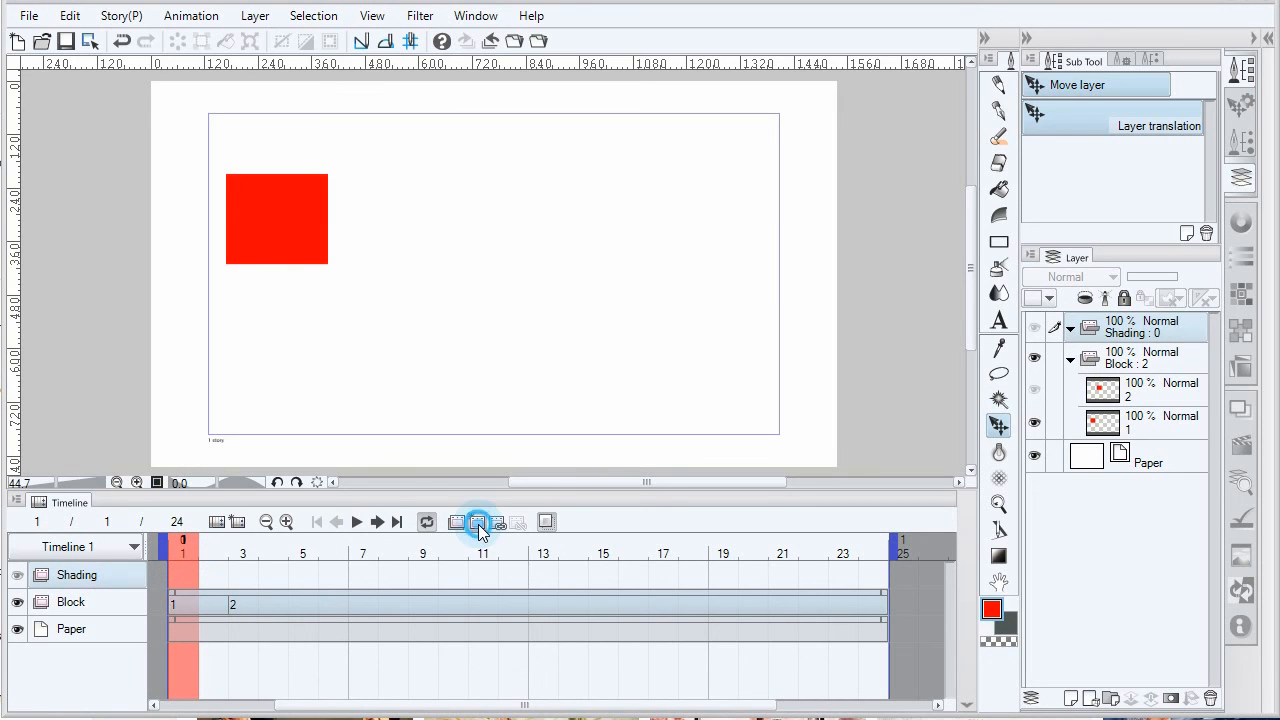
{"action": "left_click", "coordinate": [477, 524]}
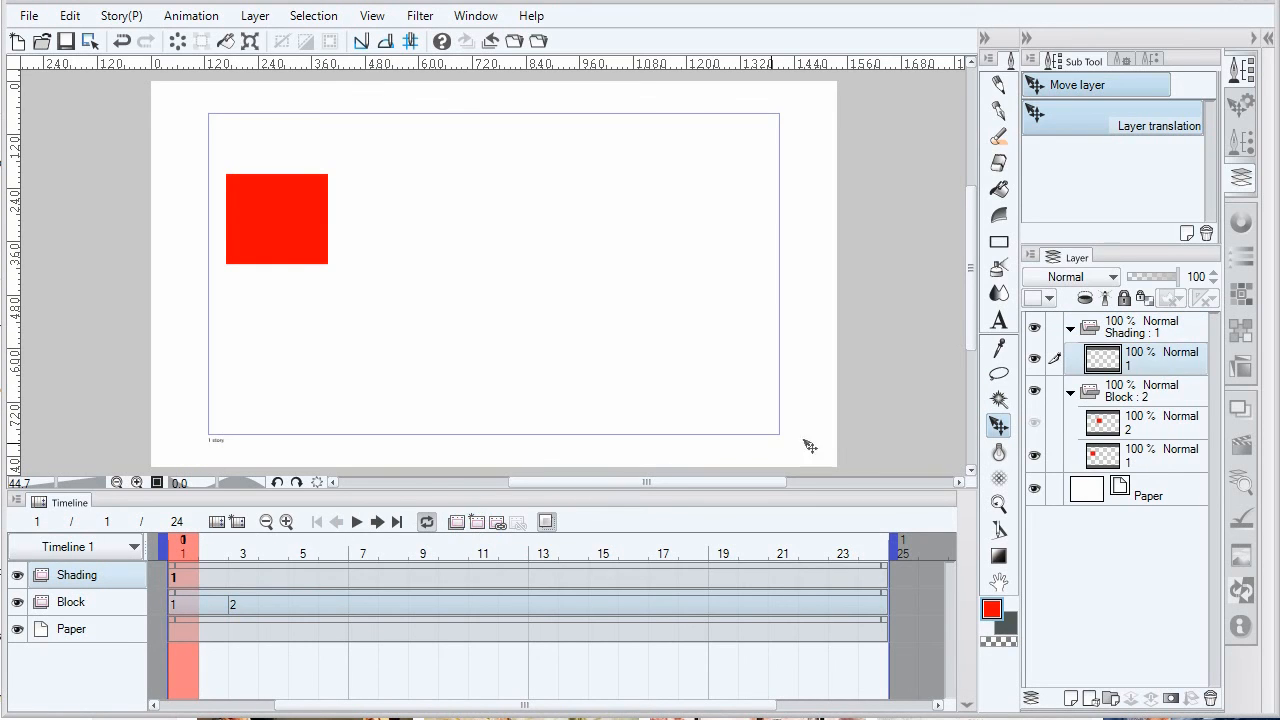
{"action": "left_click", "coordinate": [1002, 614]}
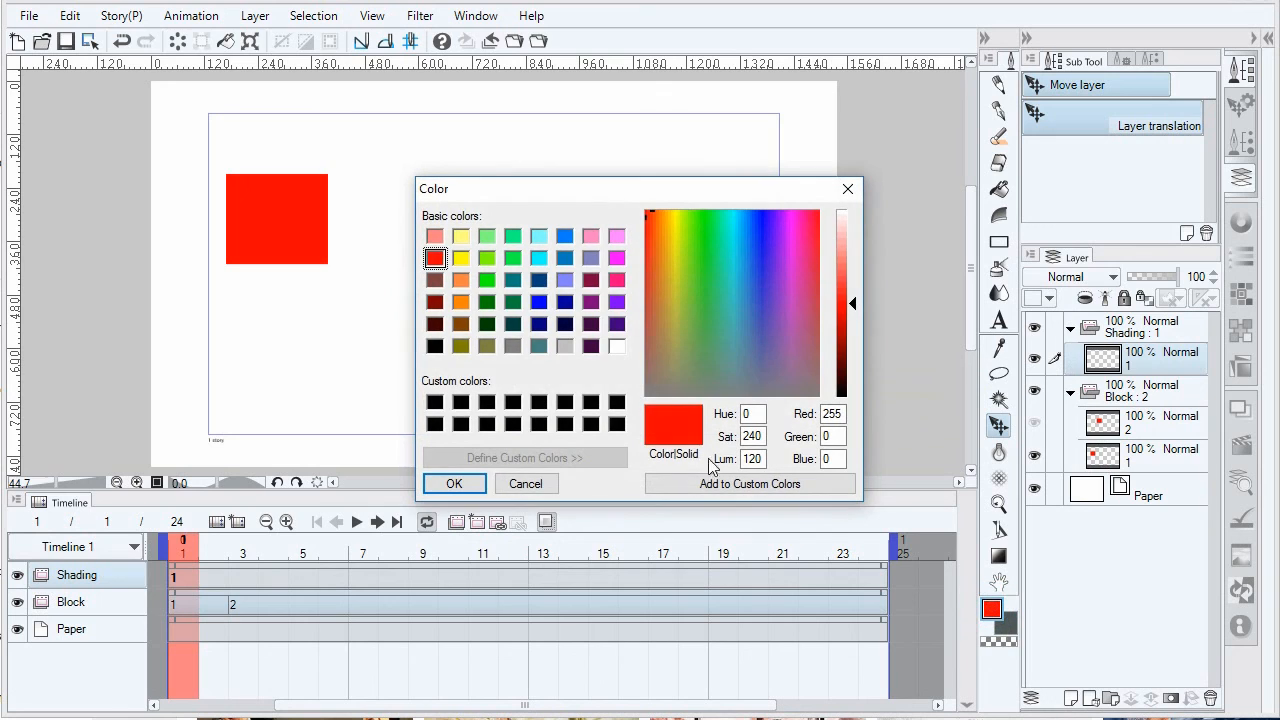
{"action": "left_click", "coordinate": [591, 302]}
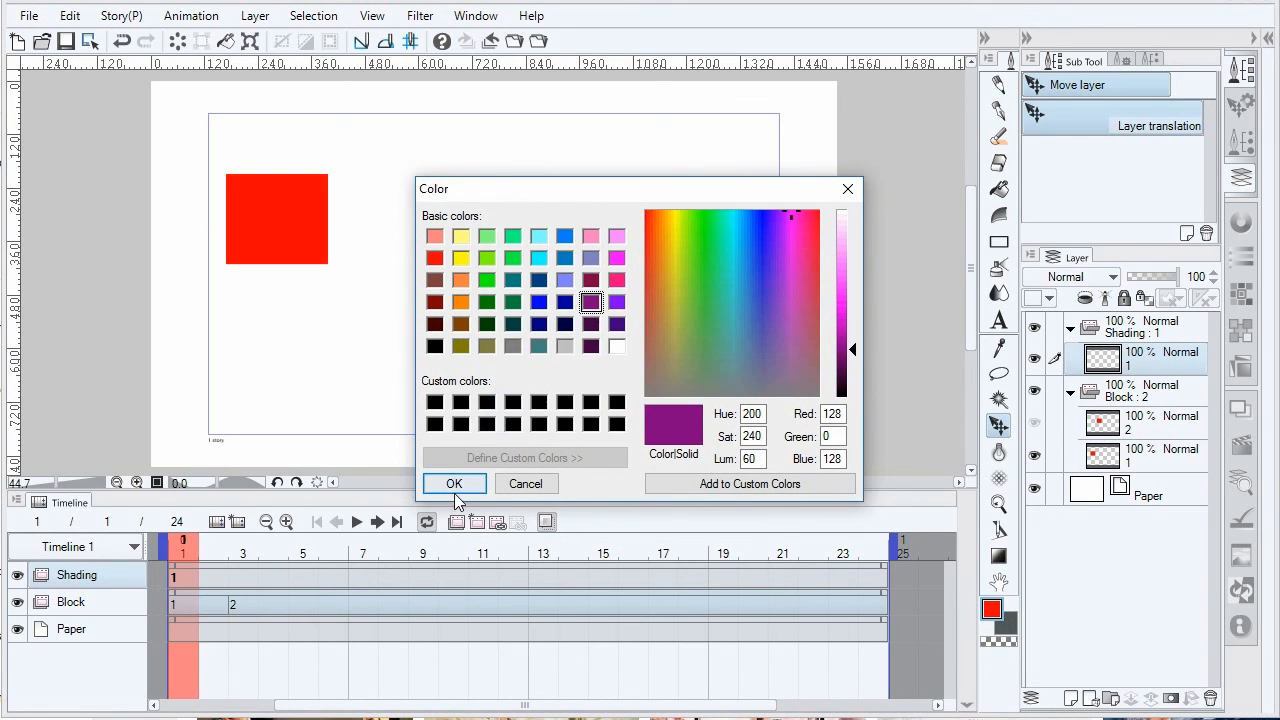
{"action": "left_click", "coordinate": [456, 484]}
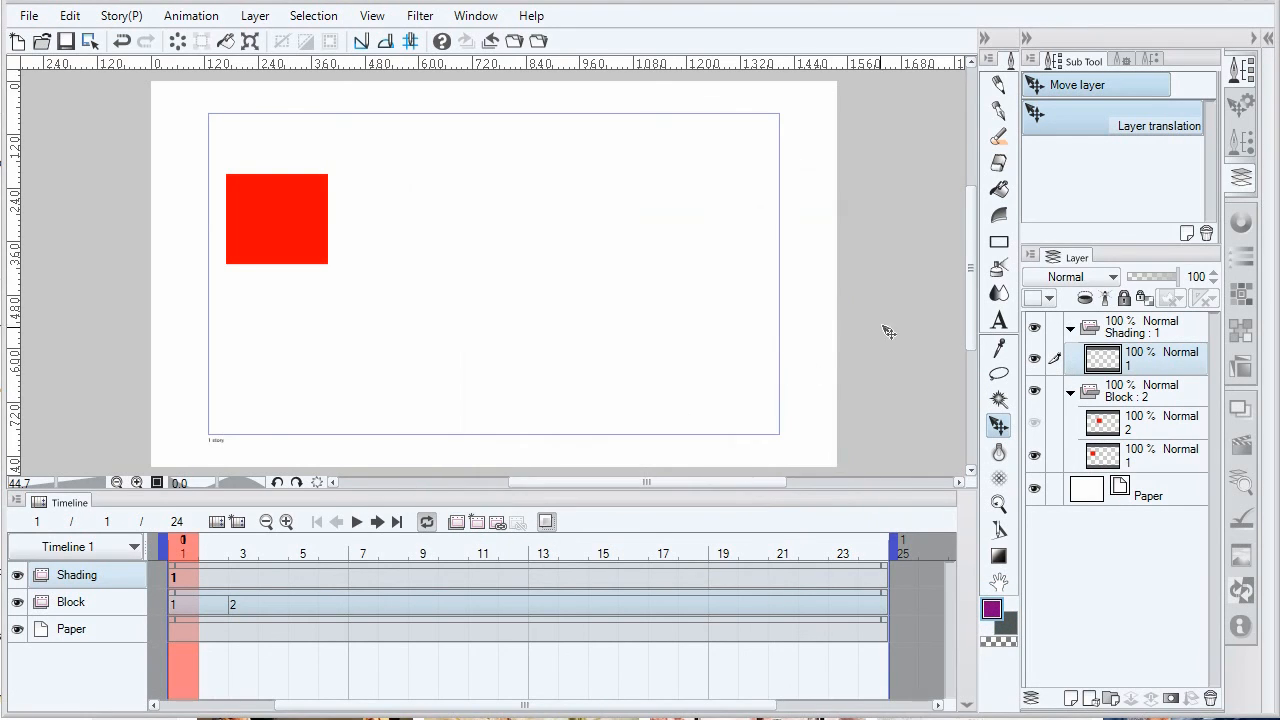
{"action": "left_click", "coordinate": [998, 243]}
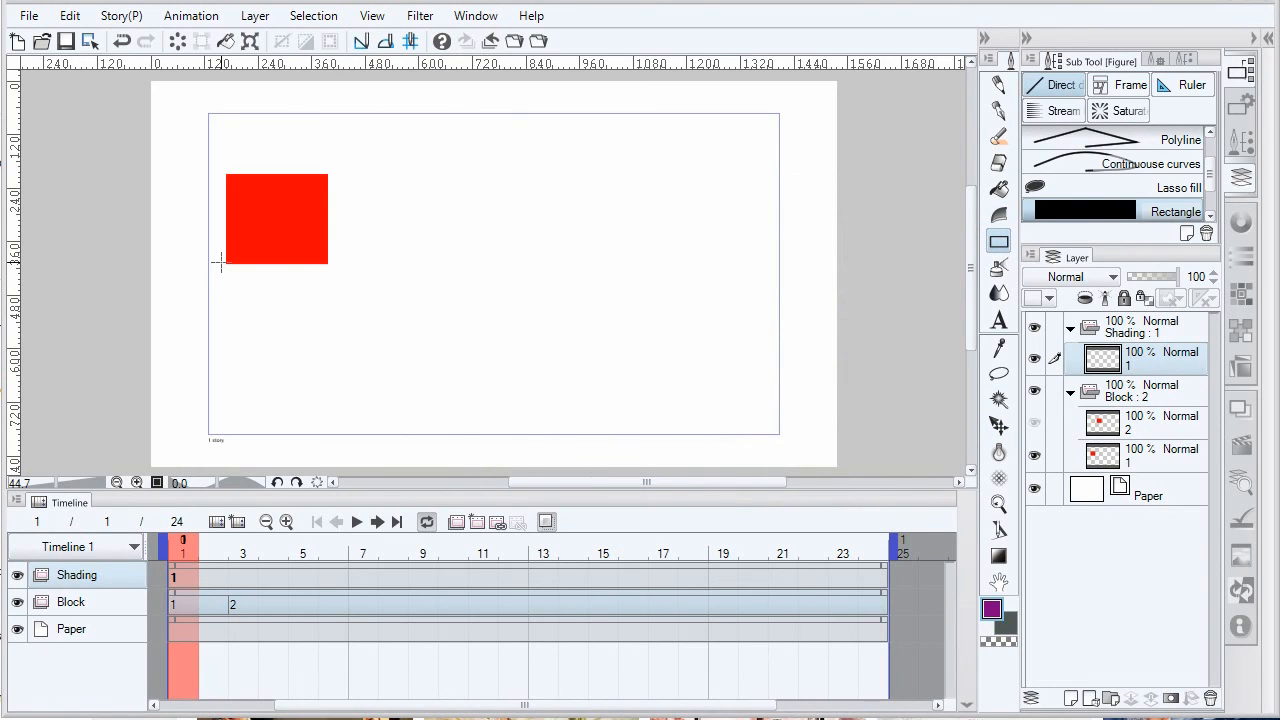
{"action": "left_click_drag", "start_coordinate": [205, 240], "coordinate": [491, 369]}
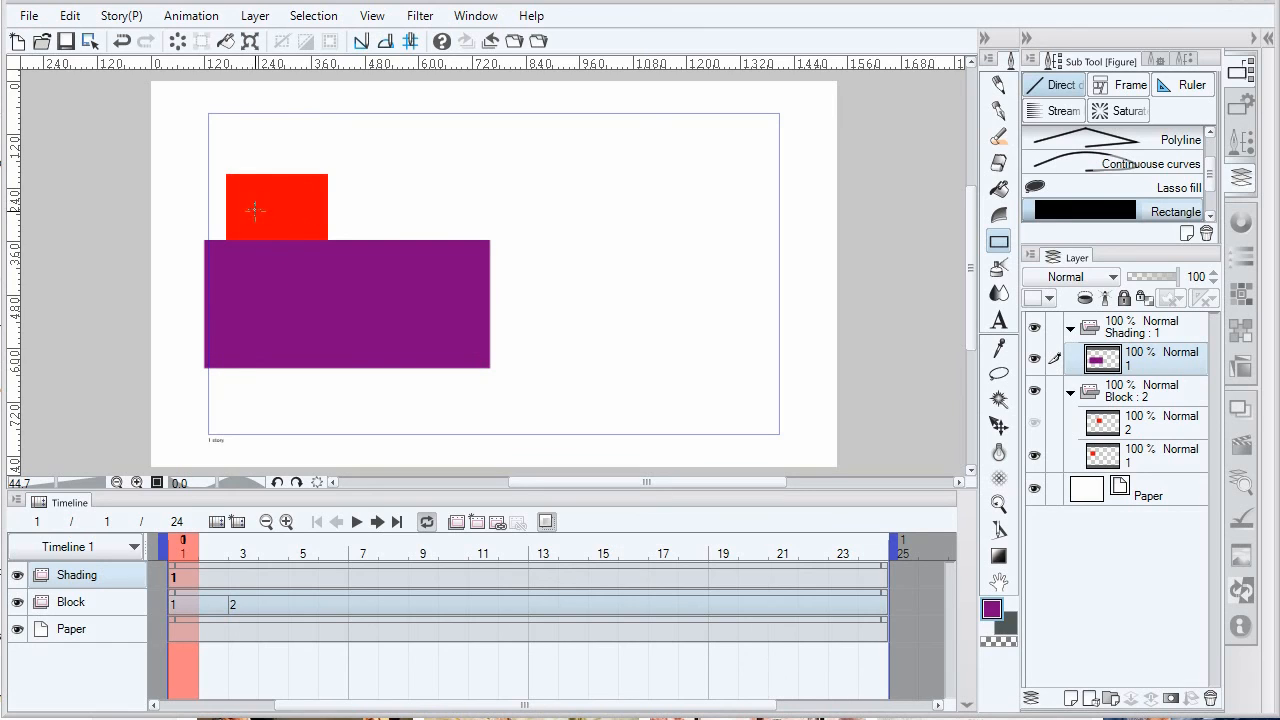
Clip the Shading folder to the Block folder below and scrub between frames 1 and 4 to check the shading.
{"action": "left_click", "coordinate": [1127, 331]}
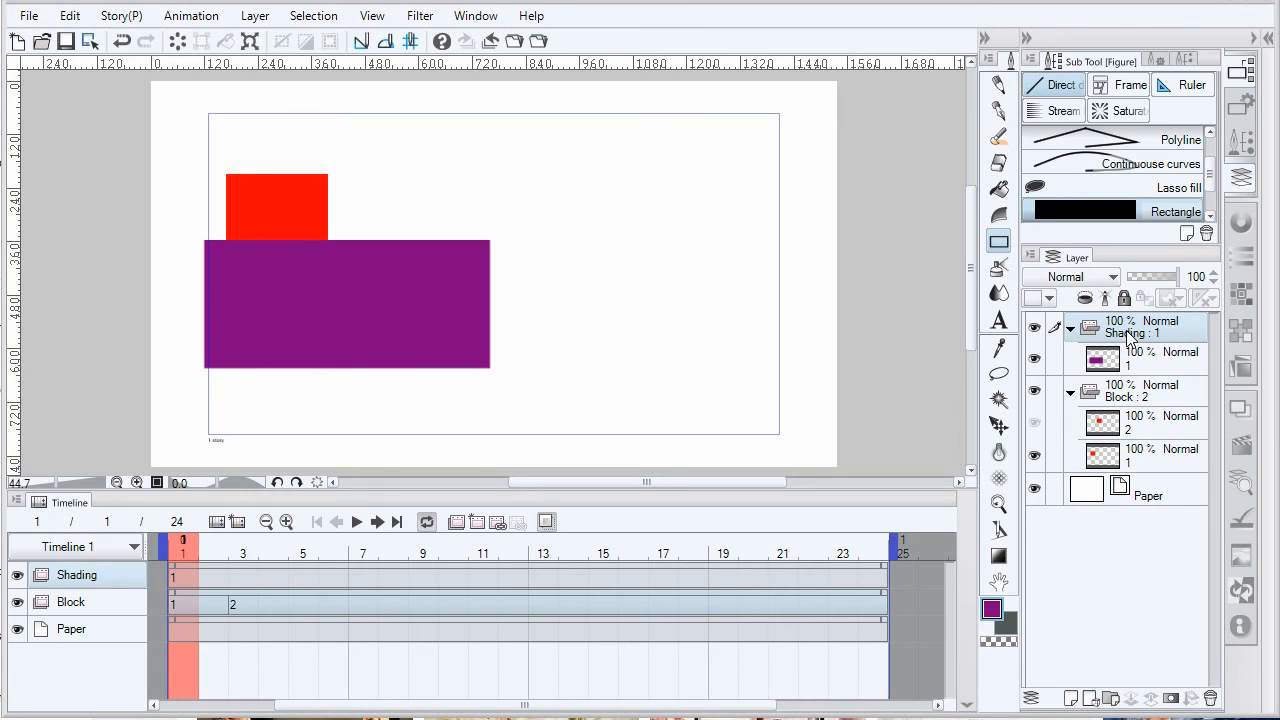
{"action": "left_click", "coordinate": [1085, 299]}
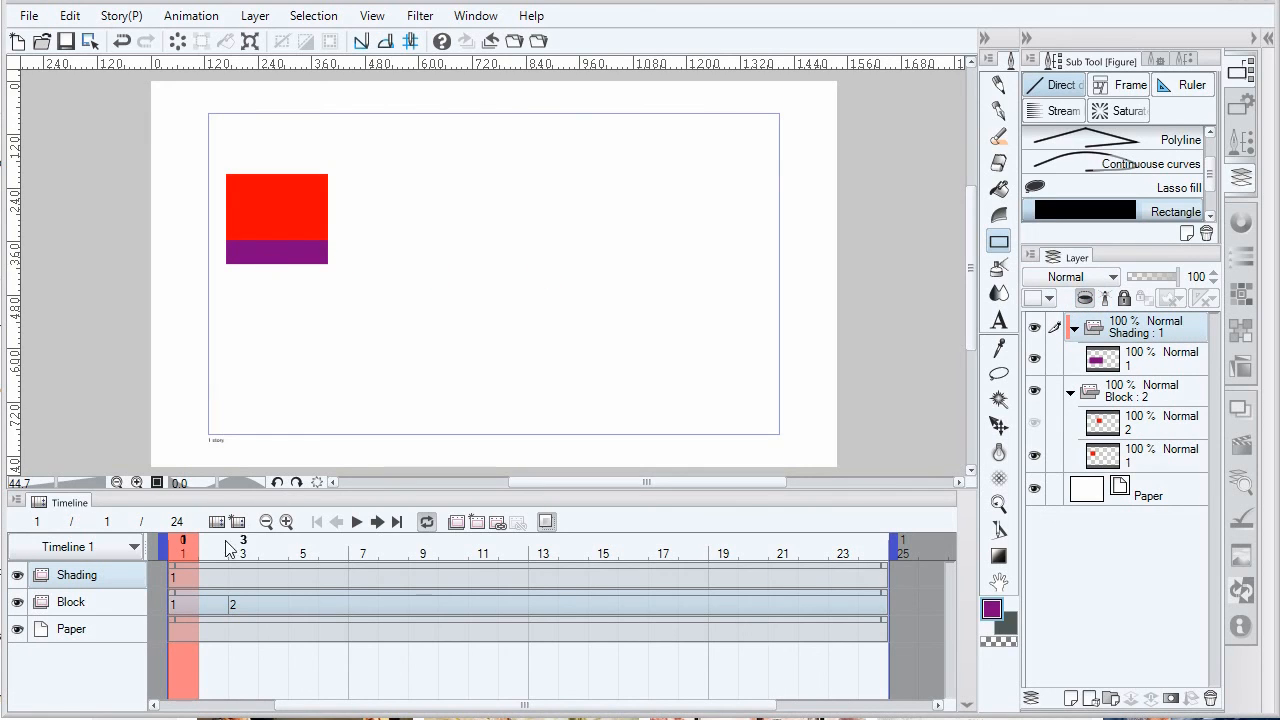
{"action": "mouse_move", "coordinate": [224, 543]}
{"action": "left_mouse_down"}
{"action": "mouse_move", "coordinate": [364, 548]}
{"action": "mouse_move", "coordinate": [176, 565]}
{"action": "left_mouse_up"}
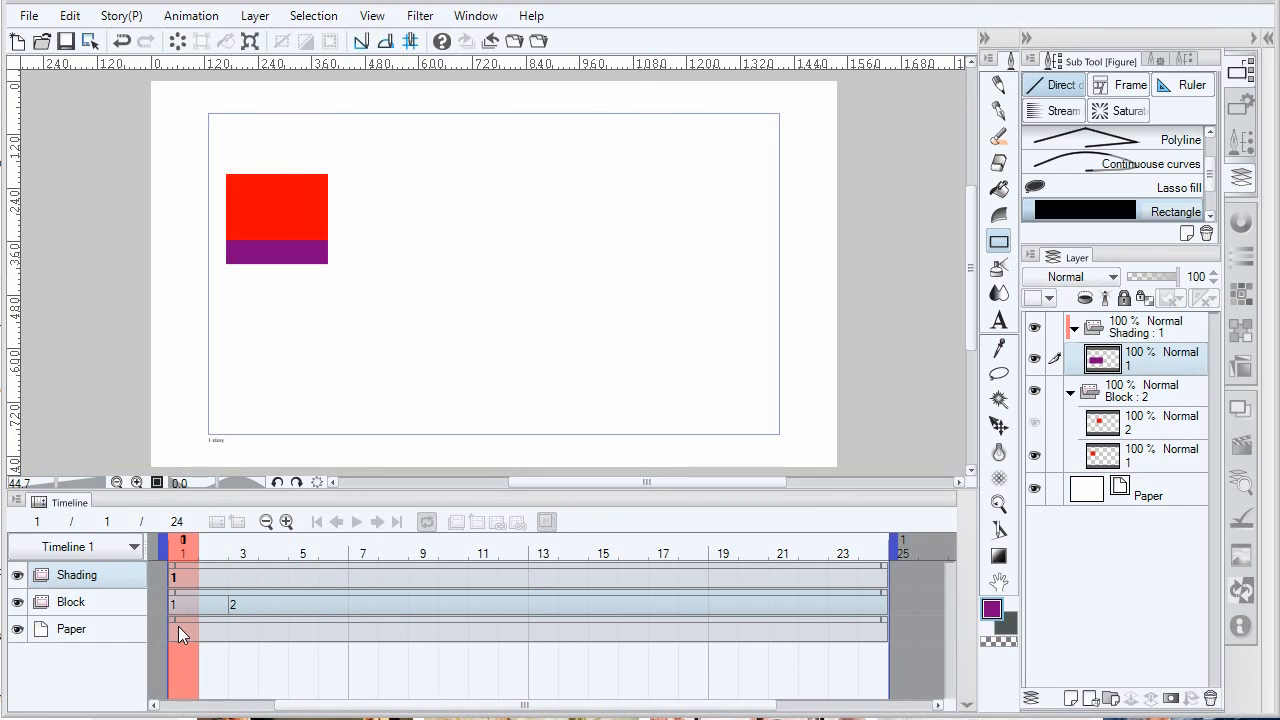
{"action": "left_click_drag", "start_coordinate": [178, 626], "coordinate": [277, 621]}
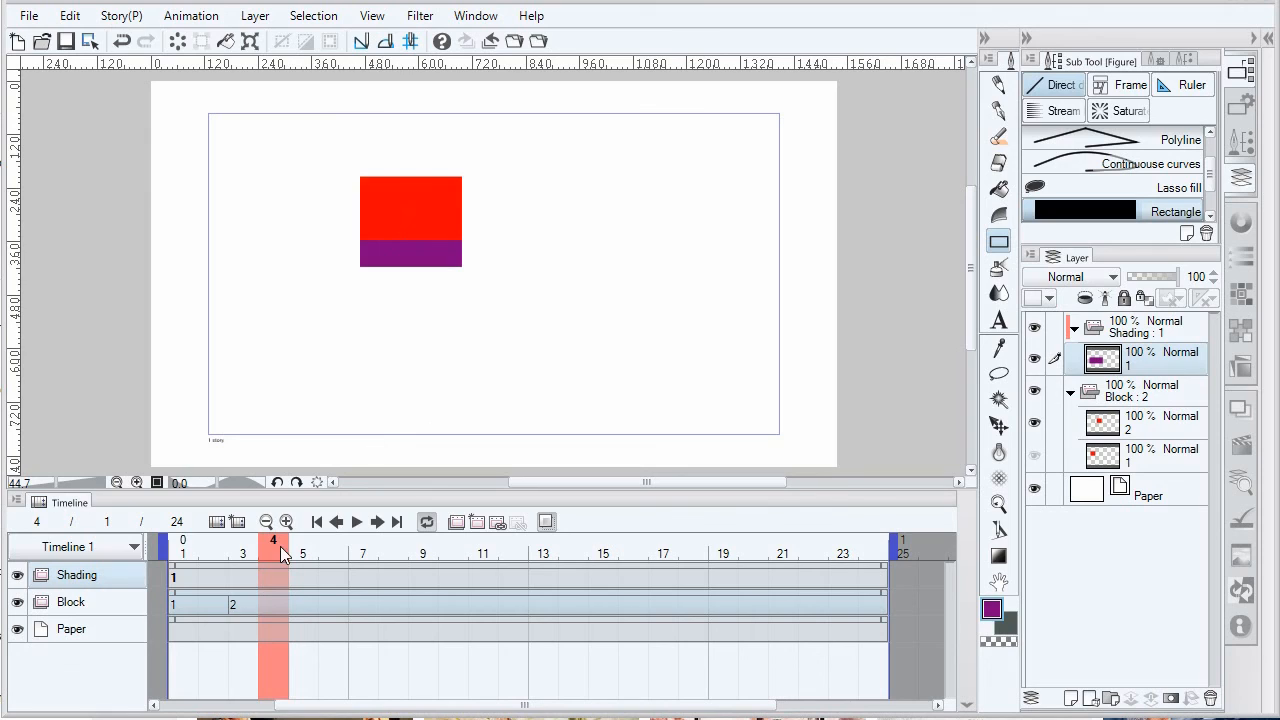
{"action": "left_click_drag", "start_coordinate": [280, 549], "coordinate": [233, 559]}
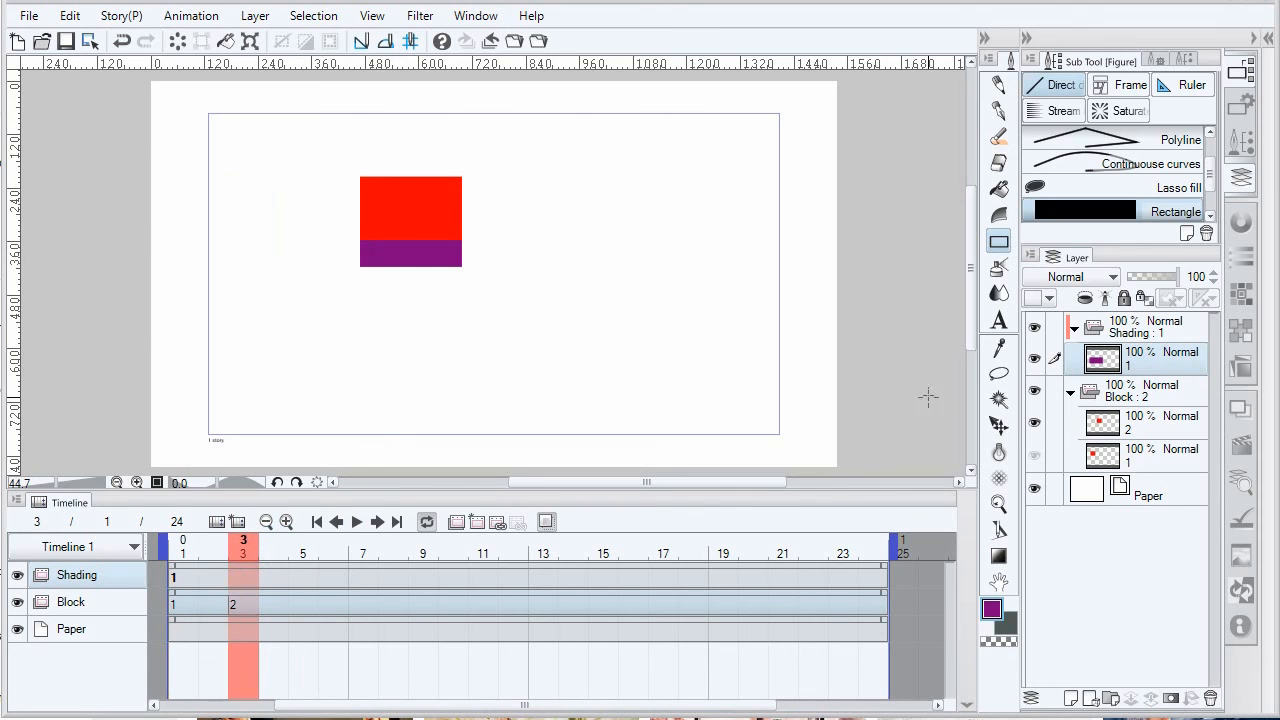
Switch the Shading folder's clipping off and on at frame 3 to compare the shading, leaving it clipped.
{"action": "left_click", "coordinate": [1096, 332]}
{"action": "left_click", "coordinate": [1085, 299]}
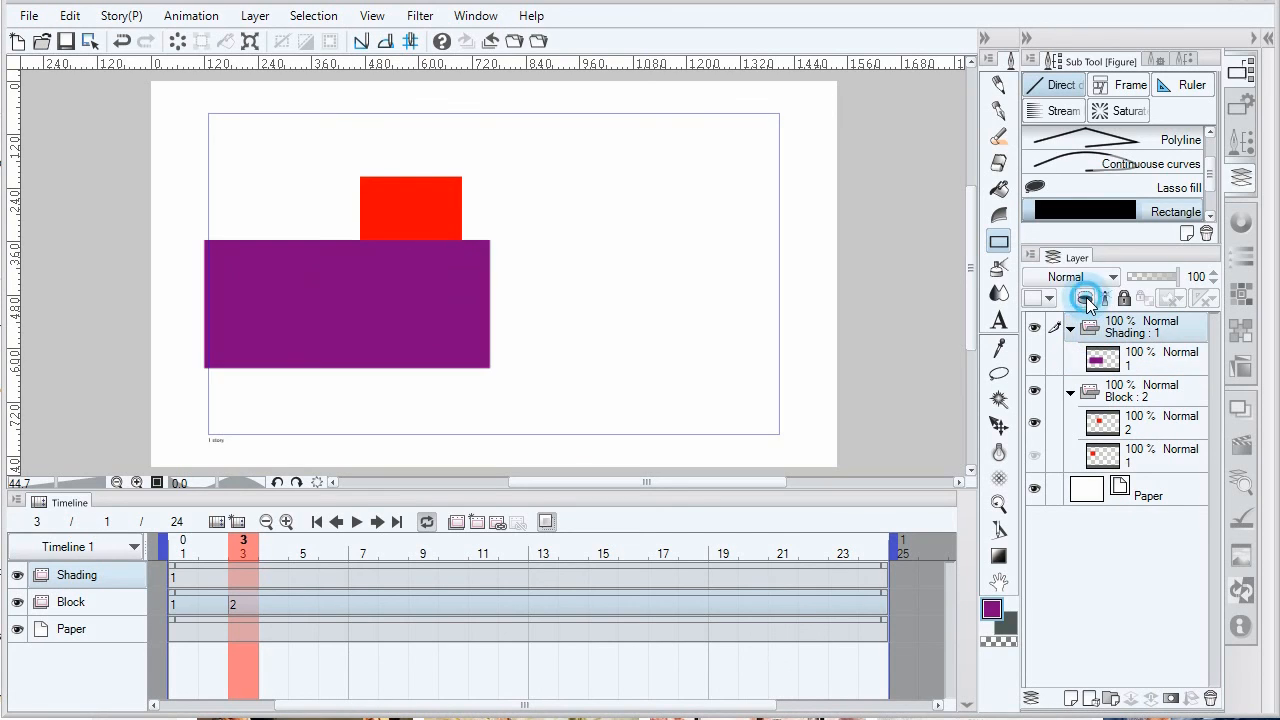
{"action": "left_click", "coordinate": [1086, 300]}
{"action": "left_click", "coordinate": [1085, 299]}
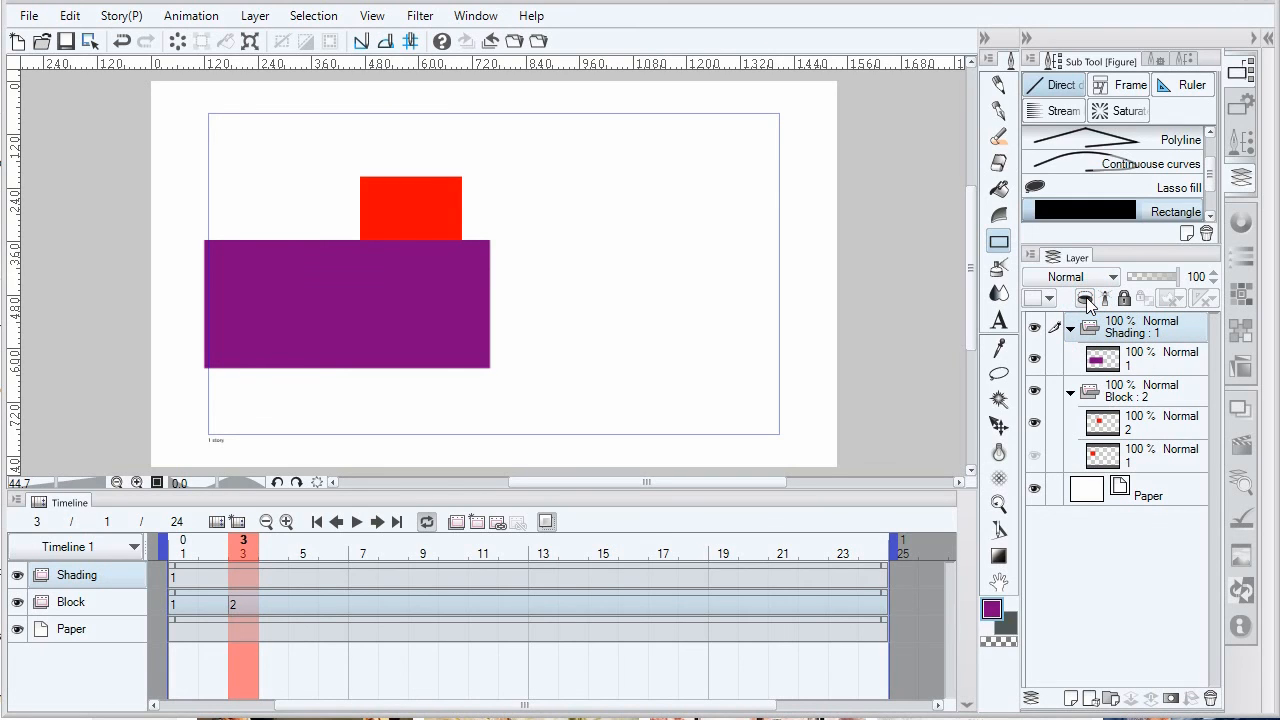
{"action": "left_click", "coordinate": [1085, 299]}
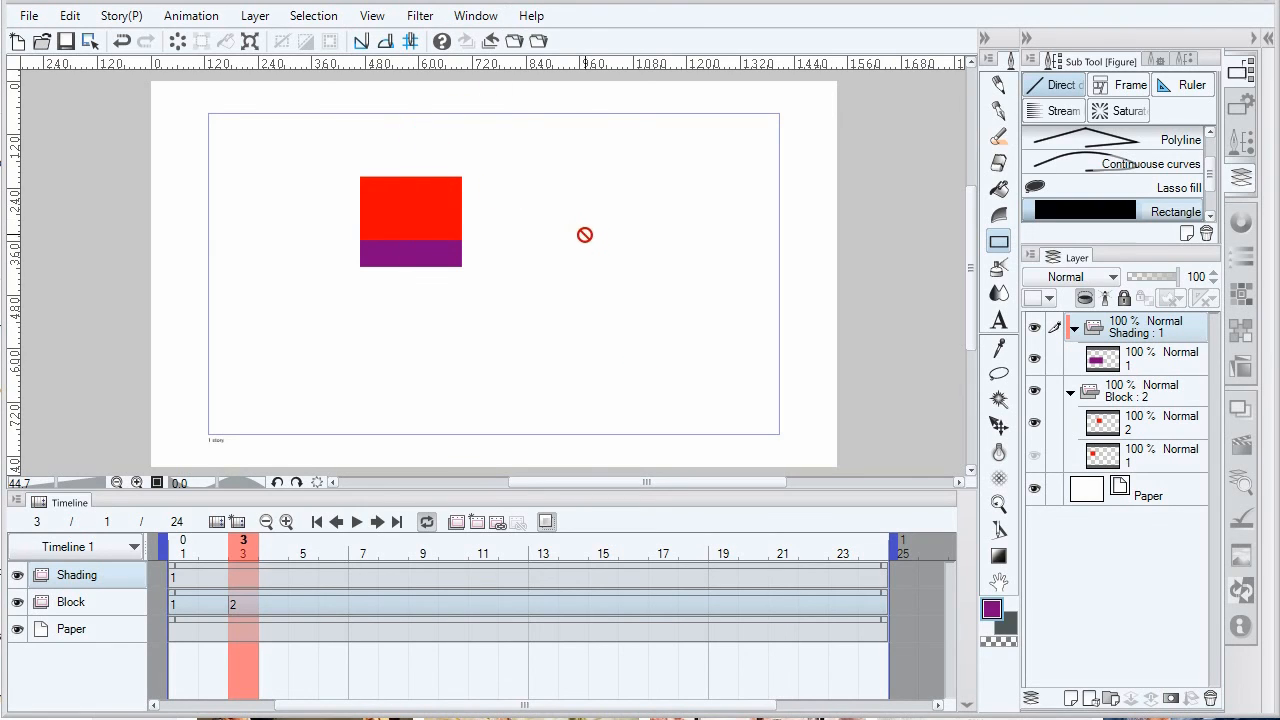
Examine the available animation export formats, including image sequence, animated GIF and movie.
{"action": "left_click", "coordinate": [29, 16]}
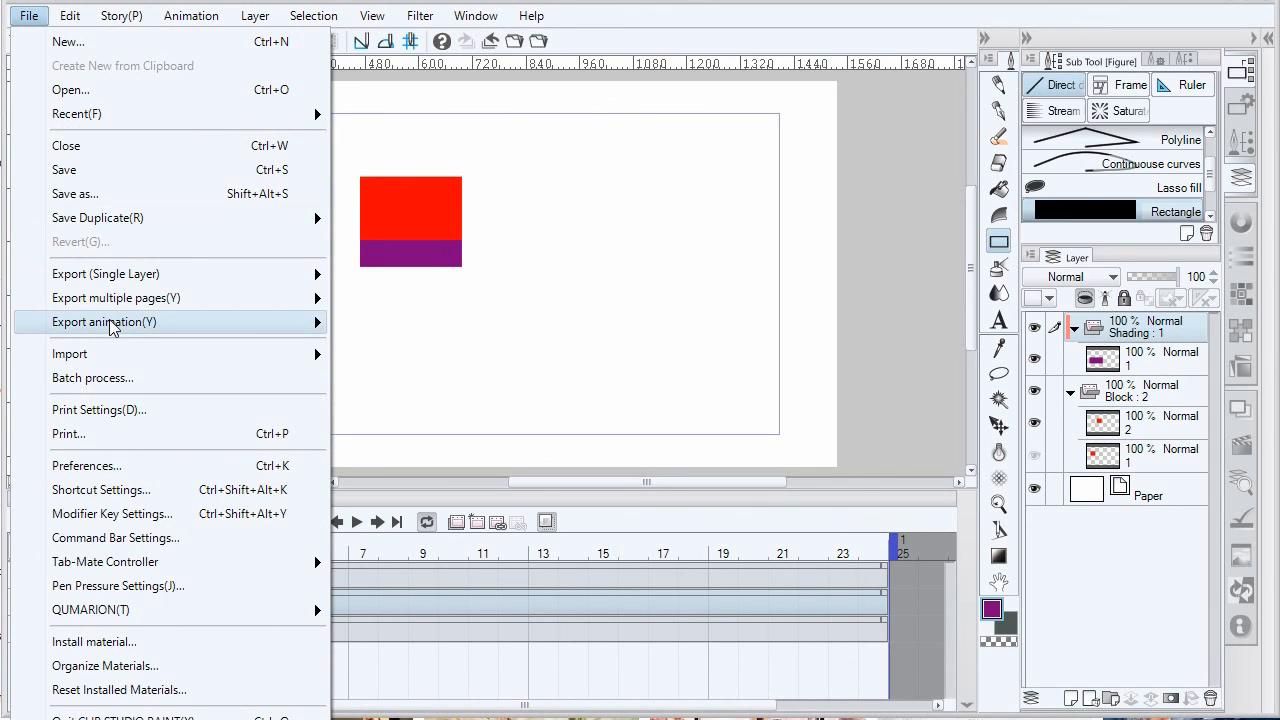
{"action": "mouse_move", "coordinate": [112, 328]}
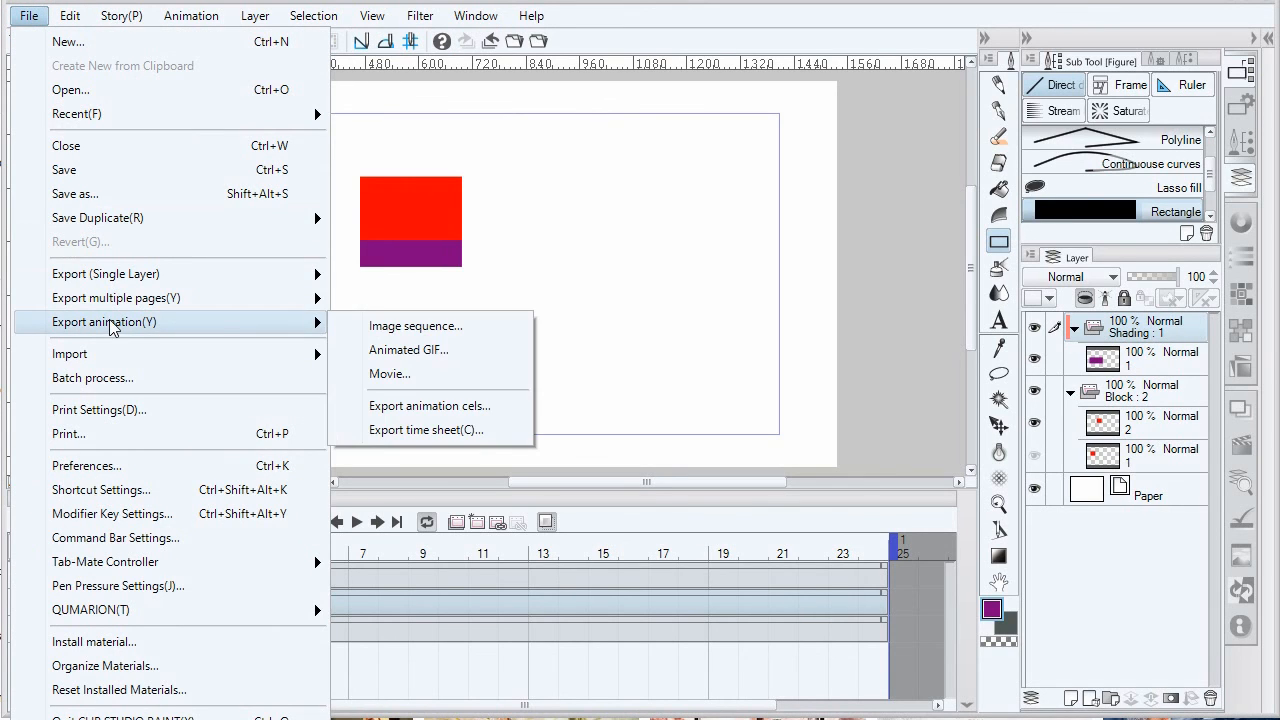
{"action": "left_click", "coordinate": [390, 374]}
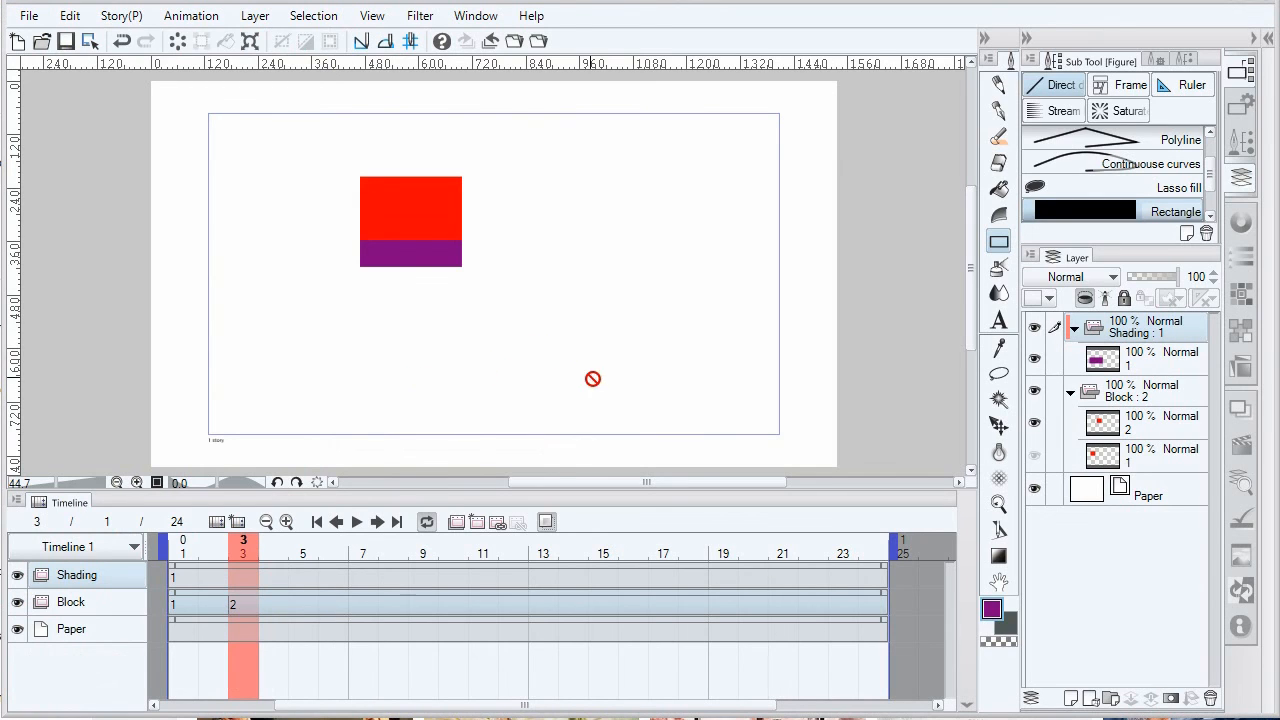